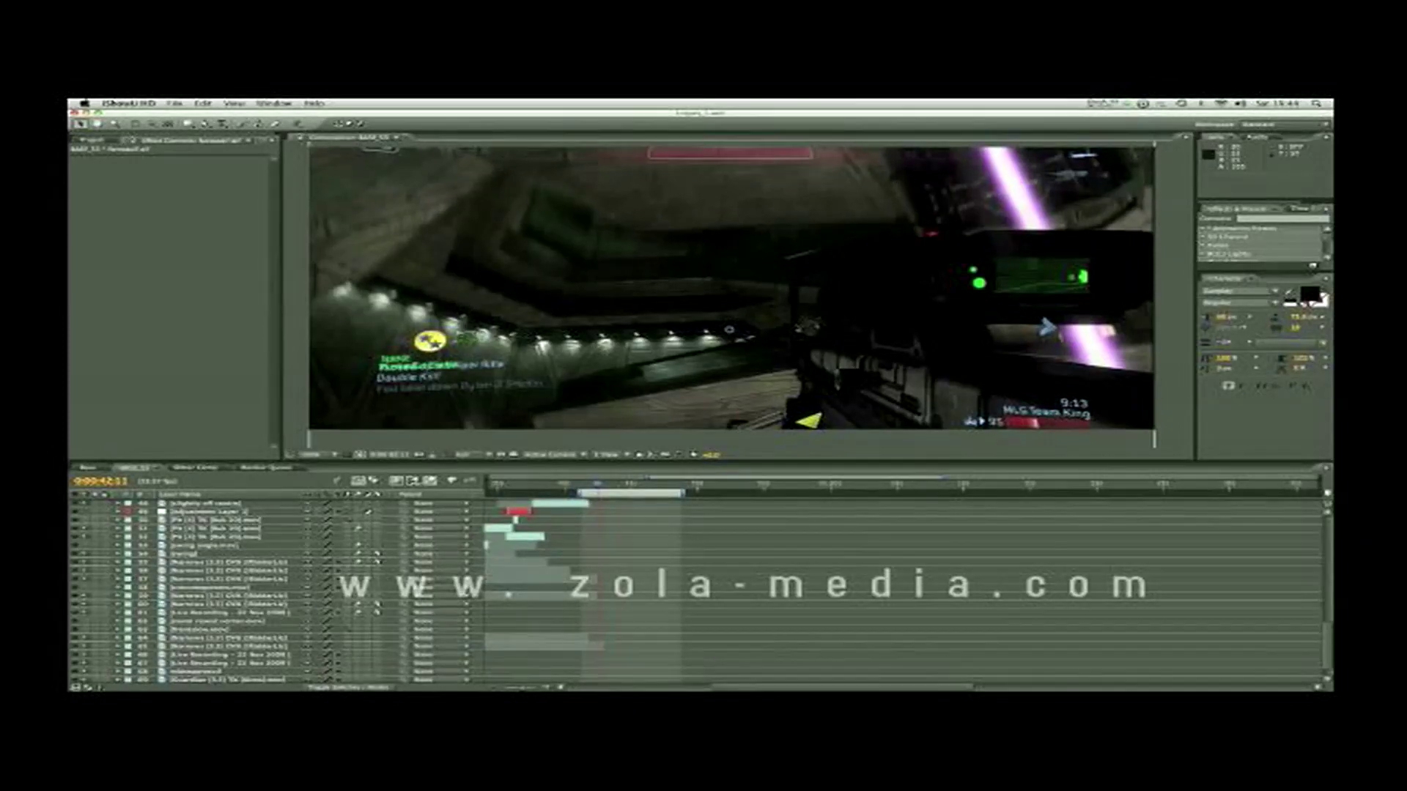
Switch to Finder and look through the Clips folder's movie files in order of modification date
key(super+Tab)
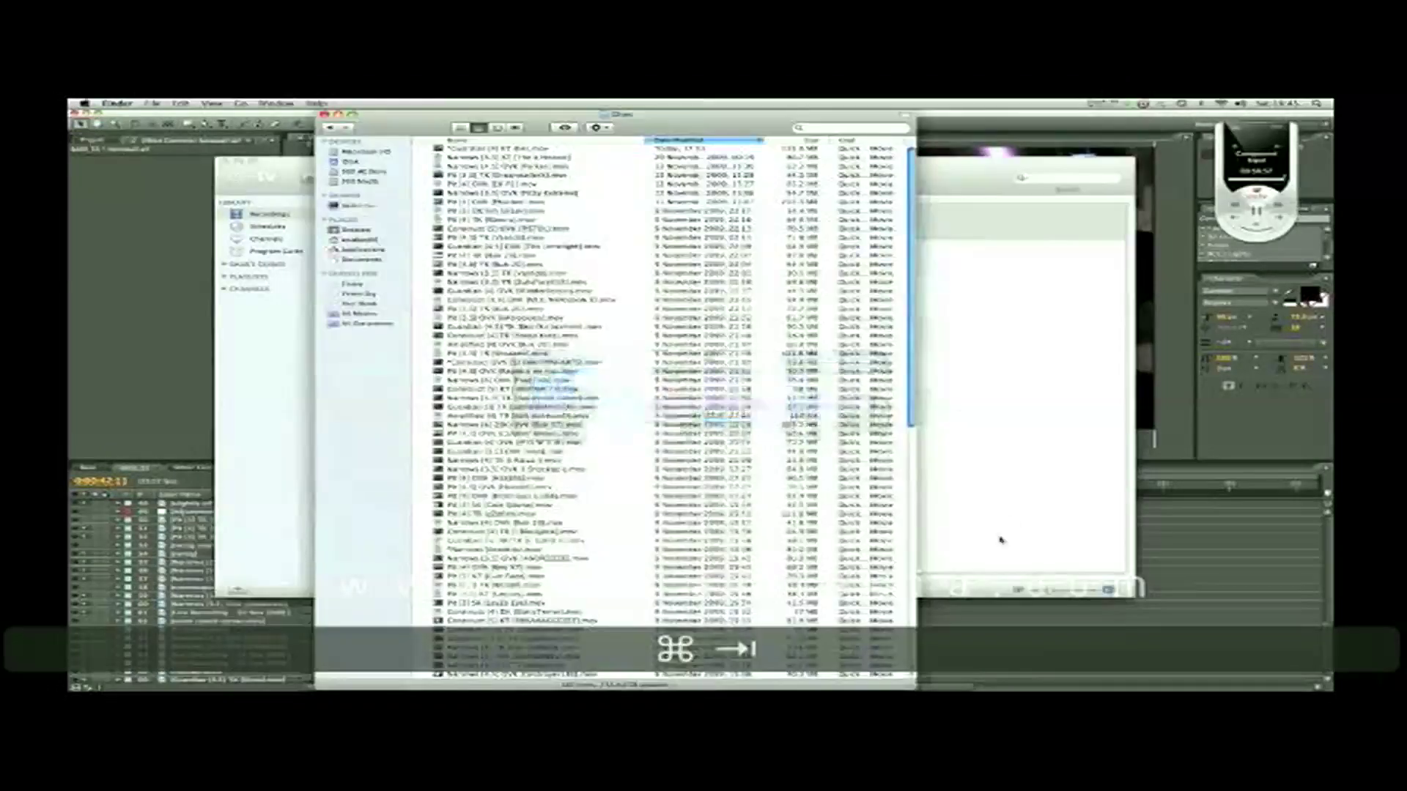
drag(913, 254, 849, 612)
click(680, 566)
click(700, 433)
click(715, 272)
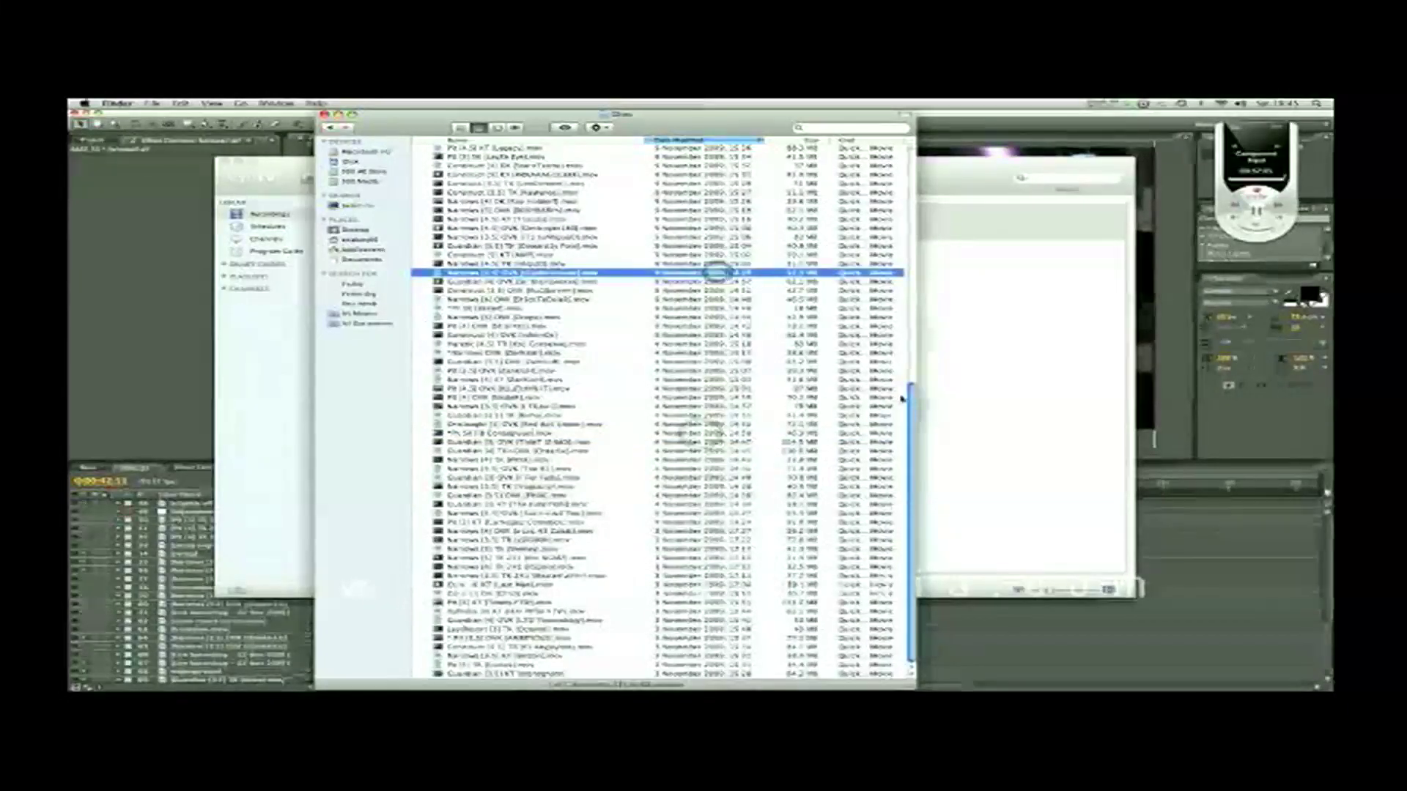
drag(909, 393, 909, 159)
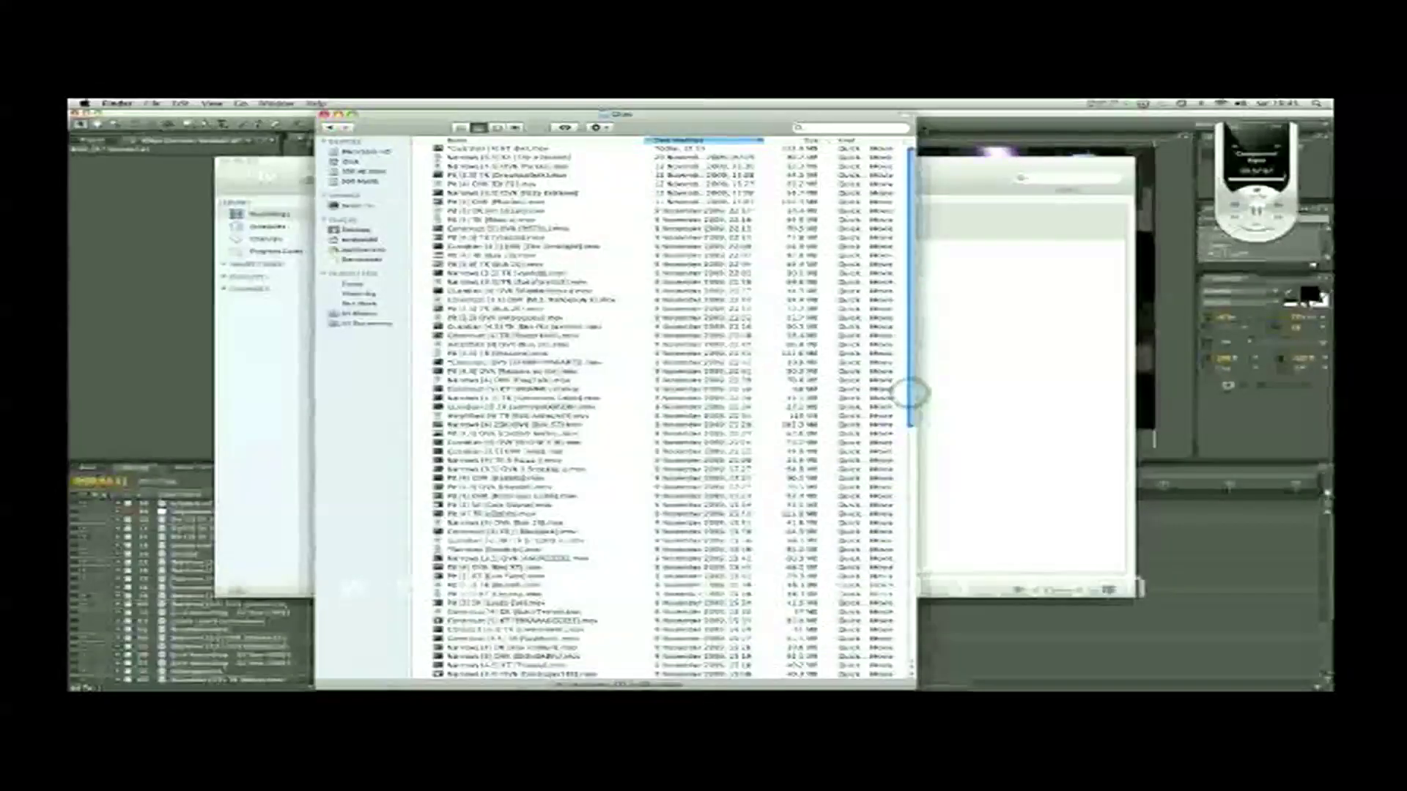
click(911, 180)
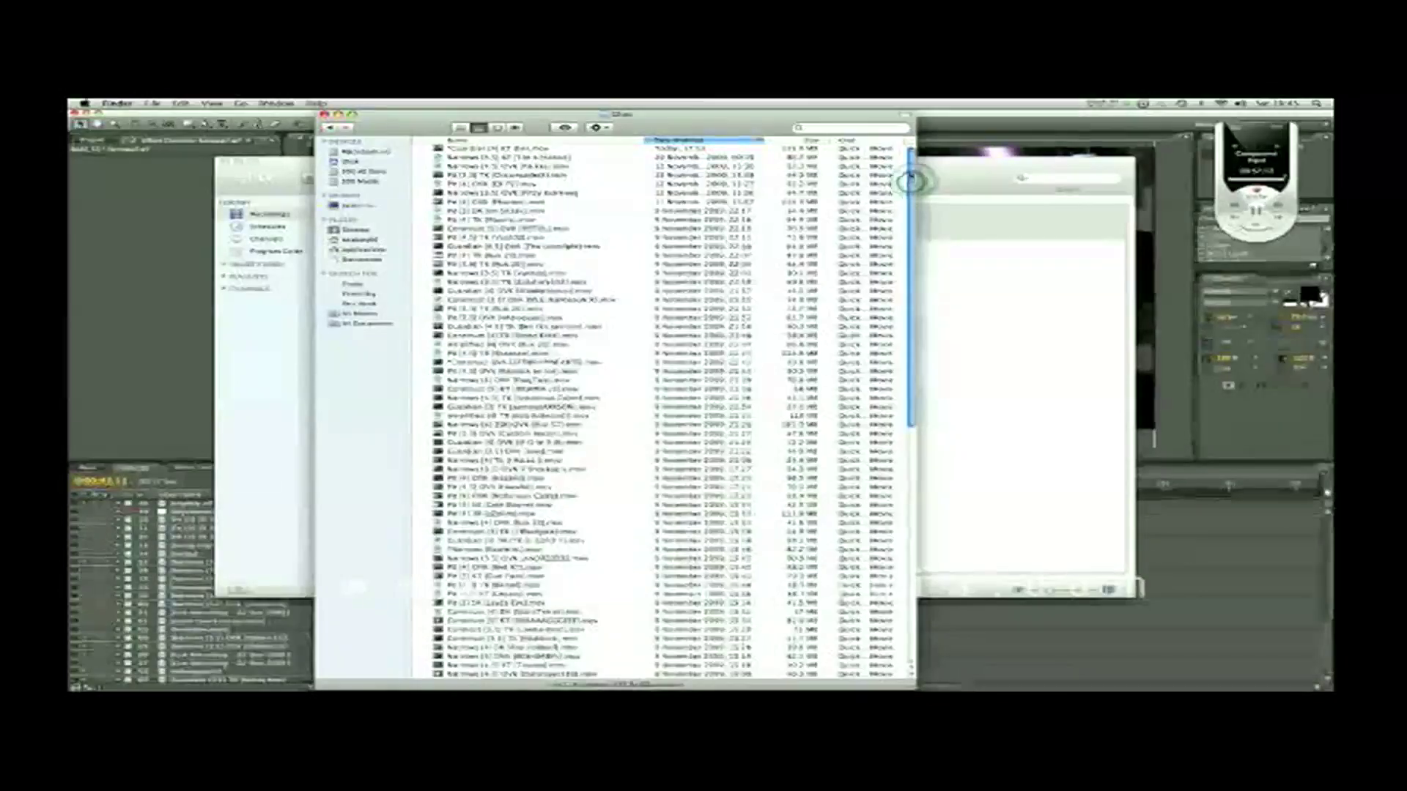
click(484, 415)
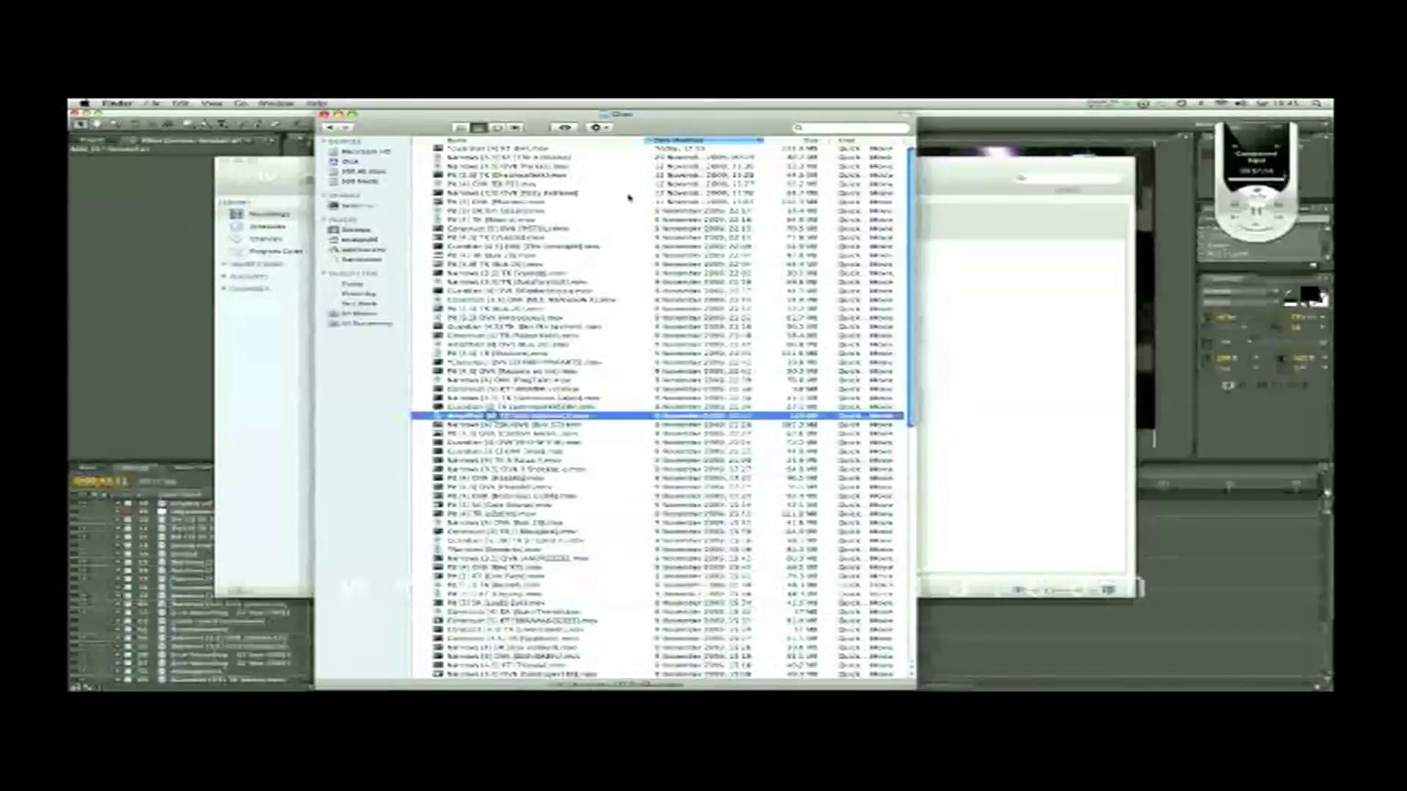
Sort the clips by name and look over the Construct, Guardian and Narrows files
click(594, 139)
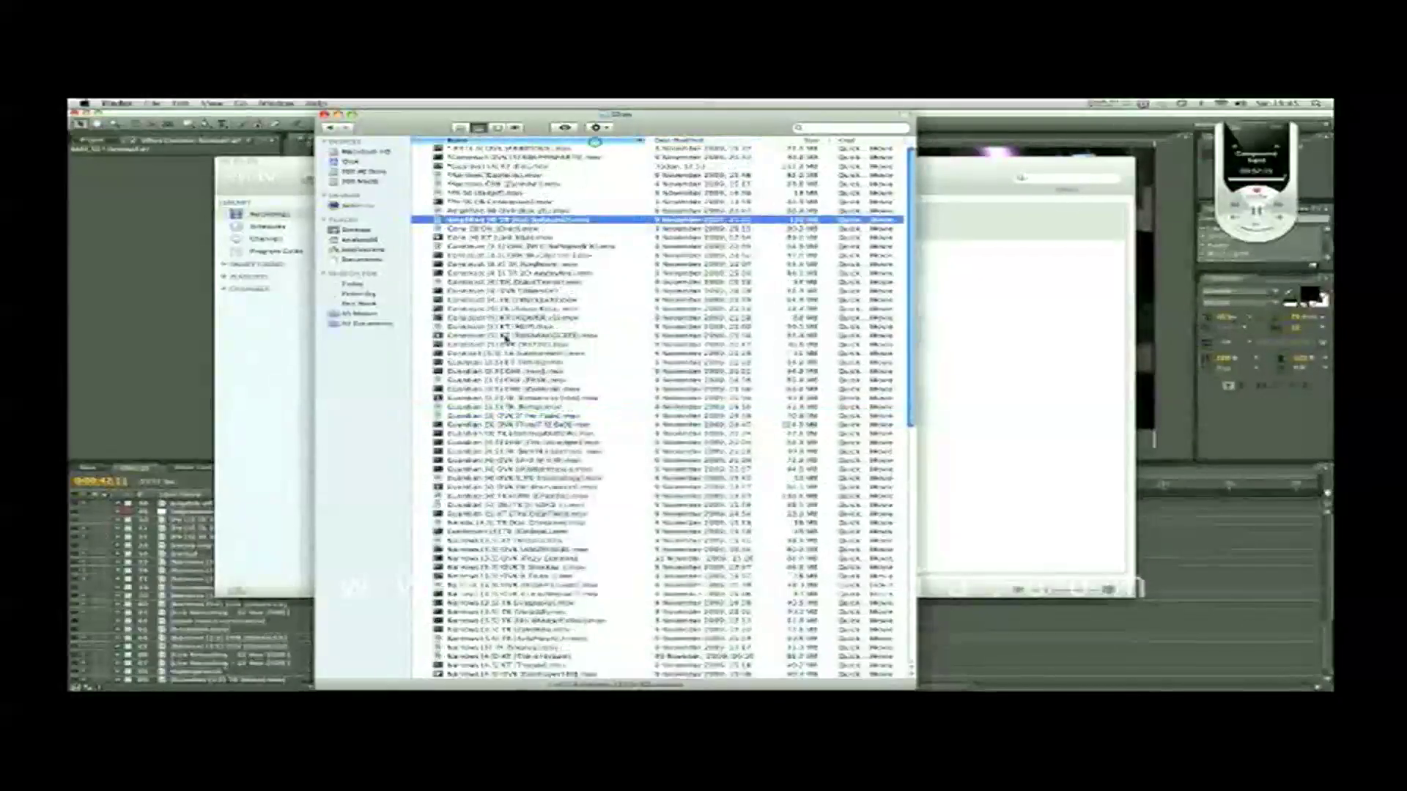
click(468, 283)
click(466, 416)
scroll(491, 513, down, 1)
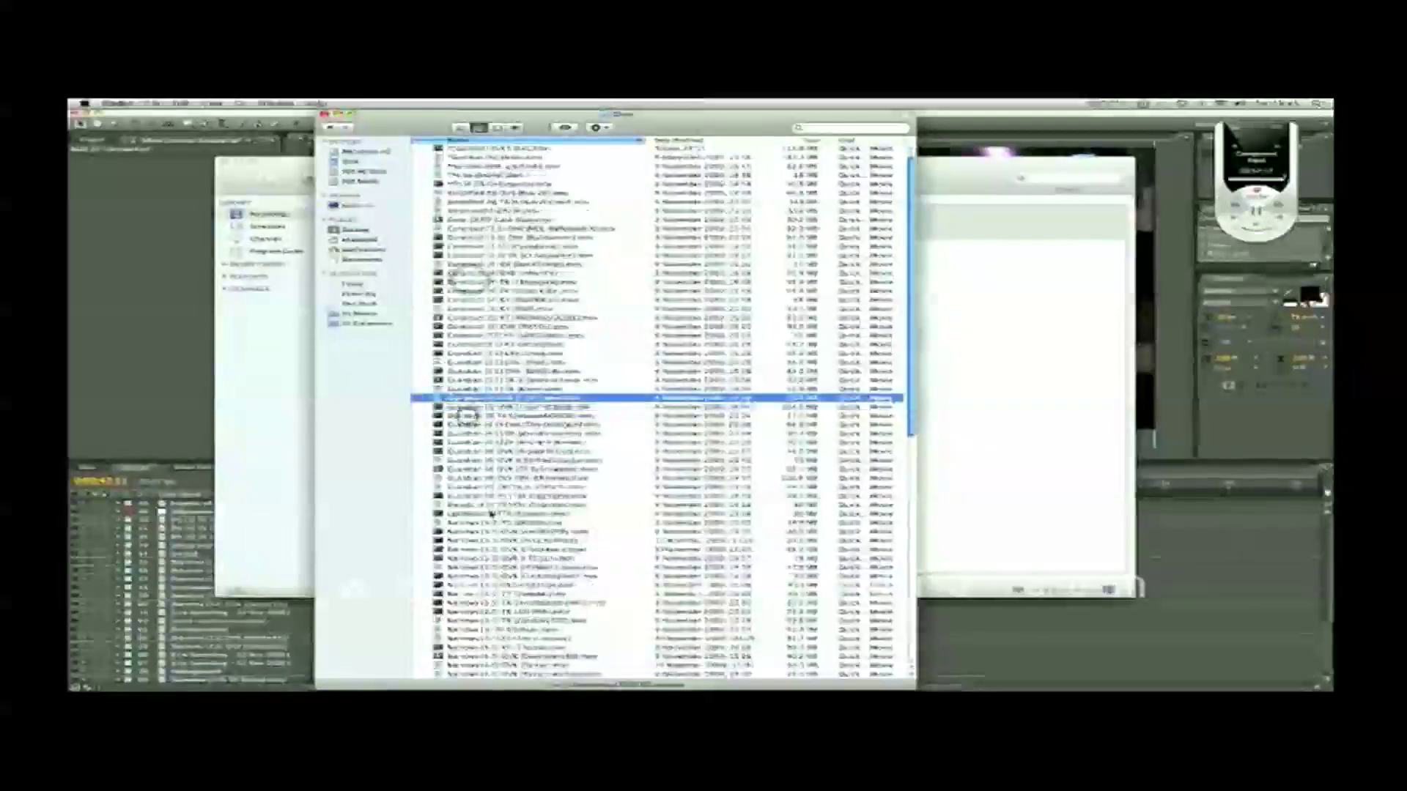
click(498, 470)
click(498, 568)
click(516, 381)
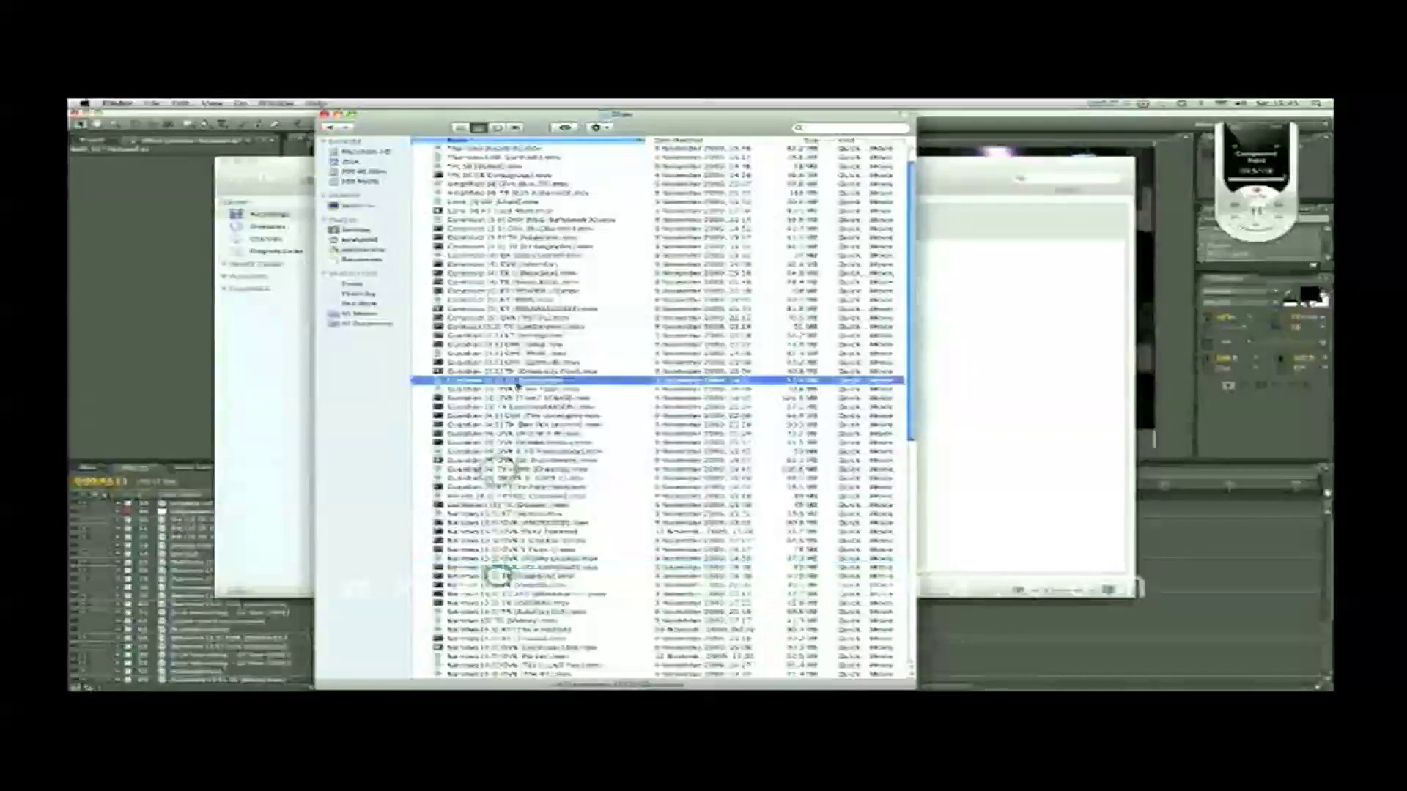
Browse the name-sorted clips from the start of the list down to the Narrows and Pit files
scroll(517, 366, up, 2)
scroll(517, 364, up, 2)
click(502, 292)
scroll(560, 387, down, 1)
scroll(560, 387, down, 5)
click(507, 415)
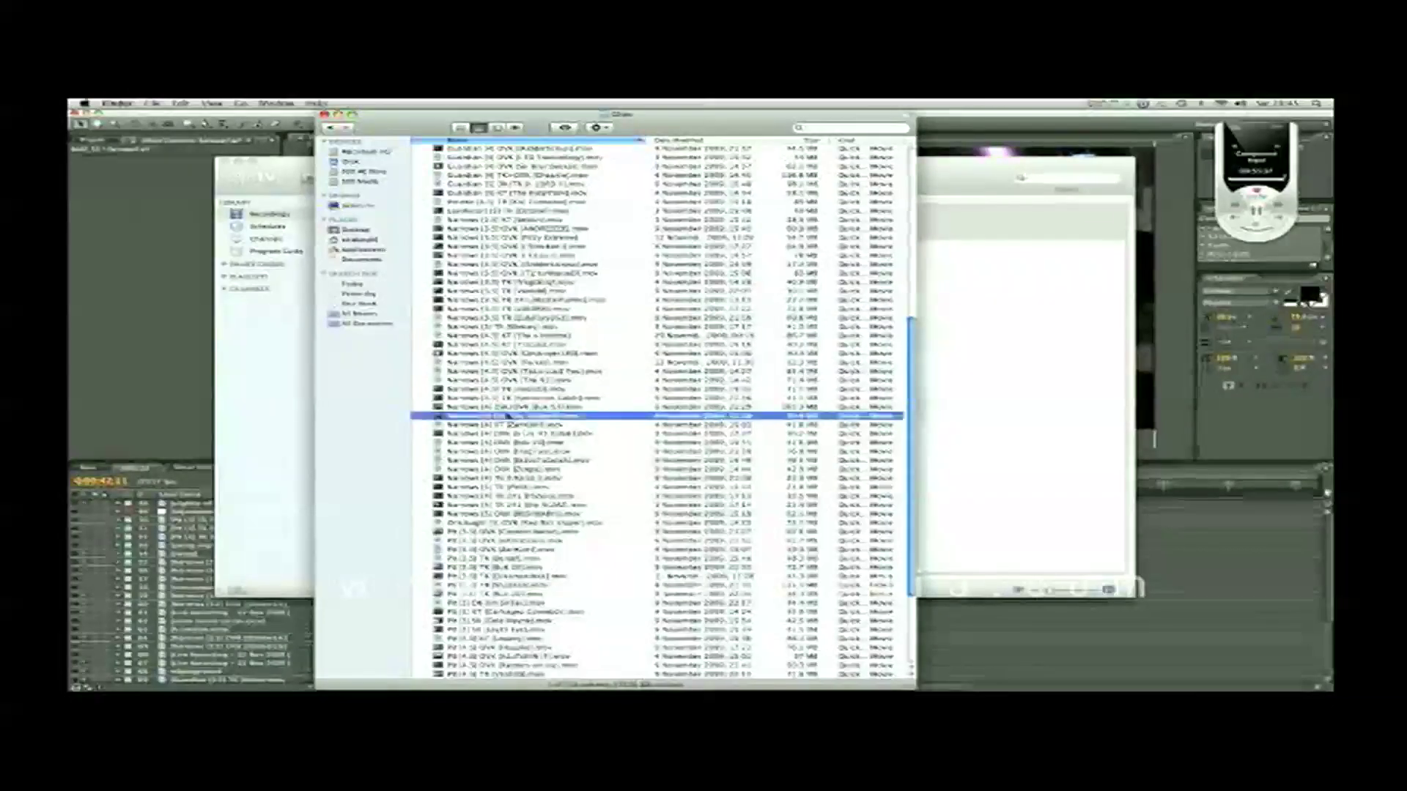
scroll(518, 563, down, 4)
click(518, 559)
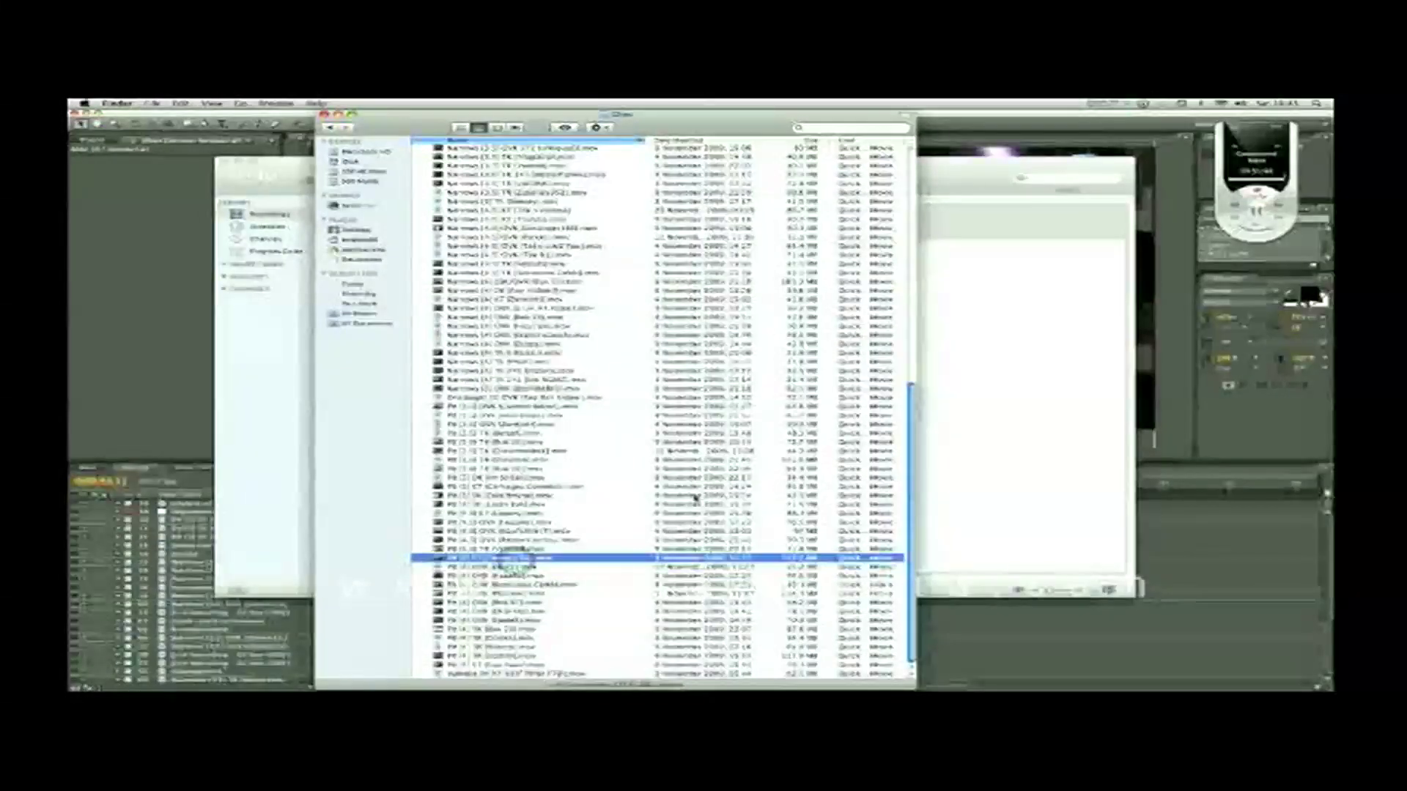
Return to the Construct and Guardian clips and examine how their file names are structured
scroll(695, 497, up, 6)
scroll(686, 496, up, 1)
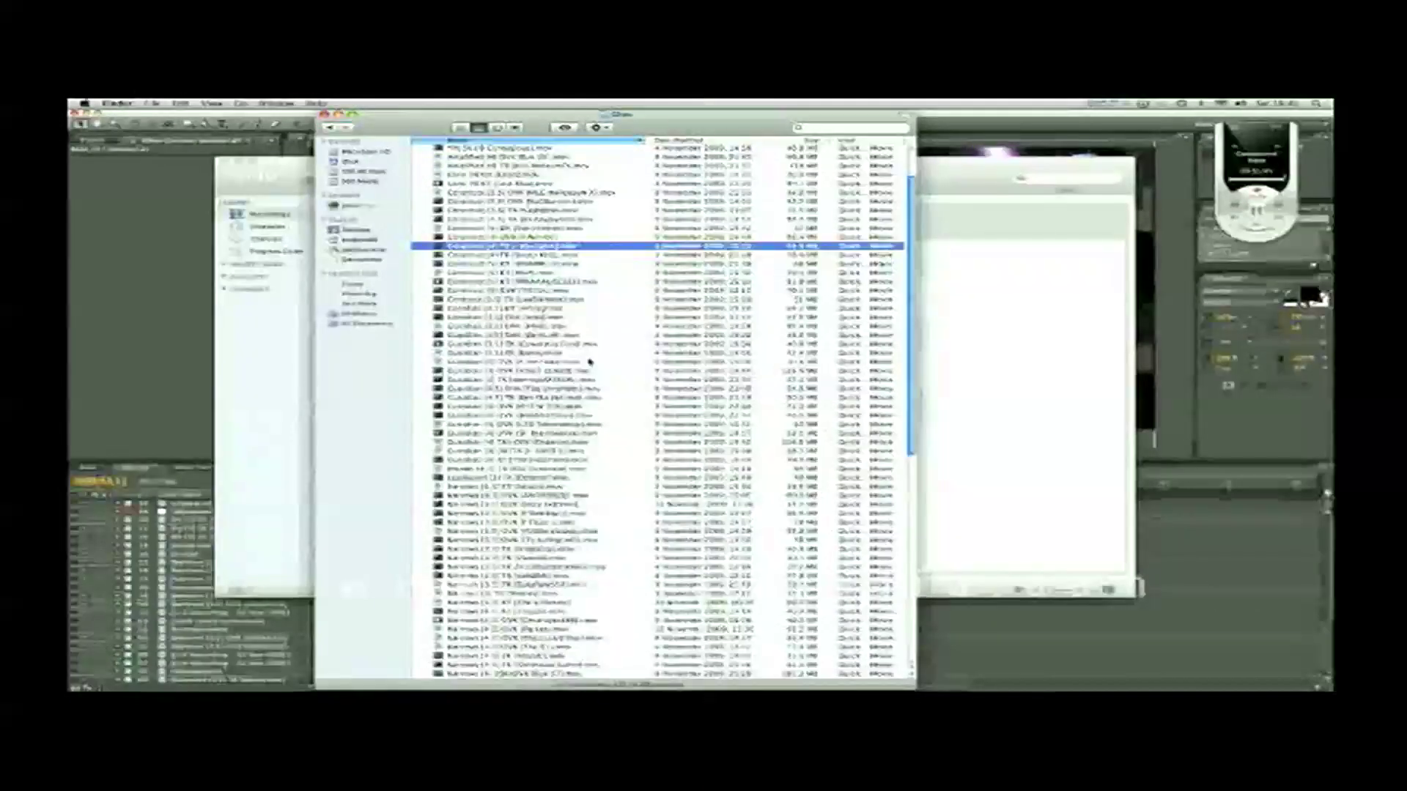
scroll(524, 347, up, 1)
scroll(498, 362, down, 1)
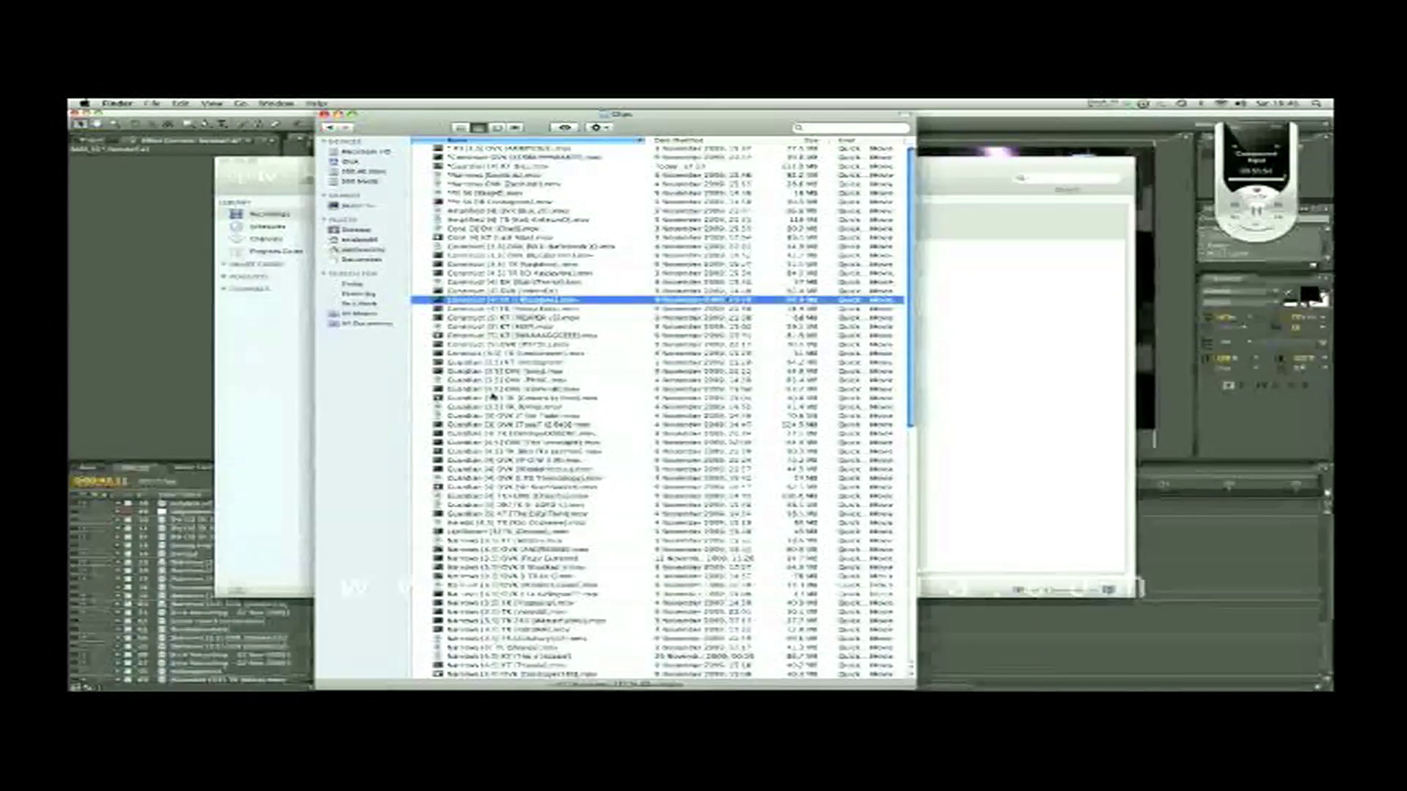
click(510, 469)
click(511, 373)
click(501, 301)
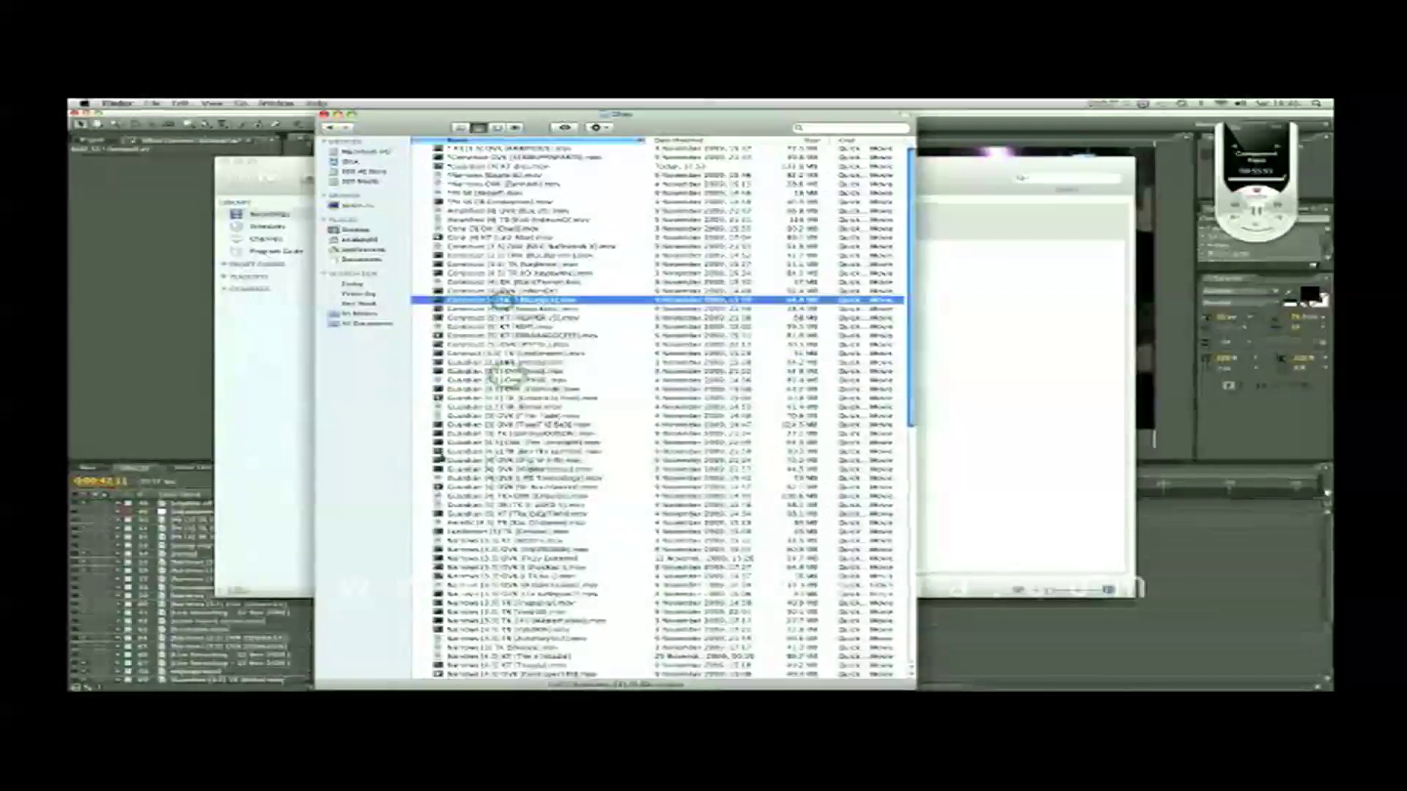
scroll(563, 388, down, 3)
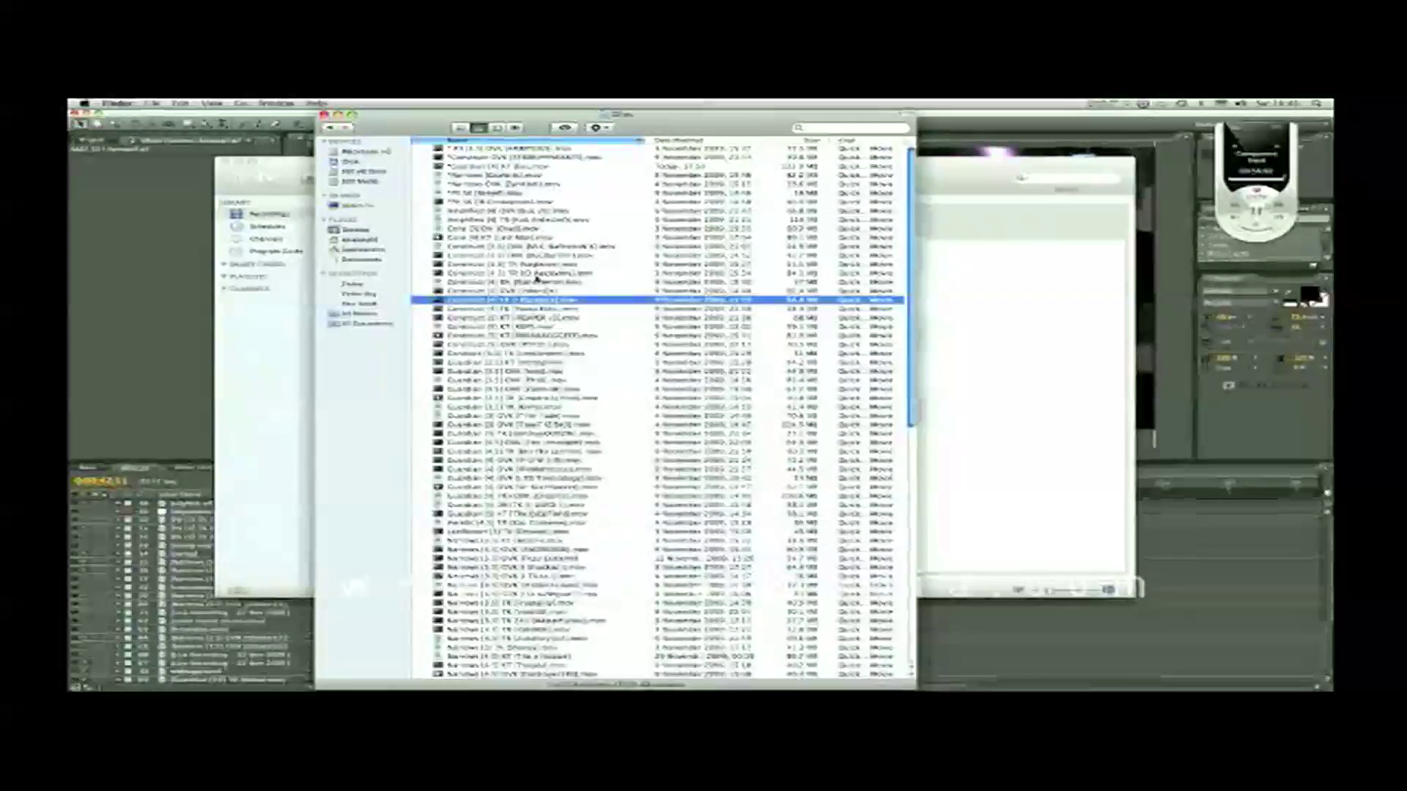
Examine the clips whose names start with an asterisk and the unmarked clips just below them
click(469, 200)
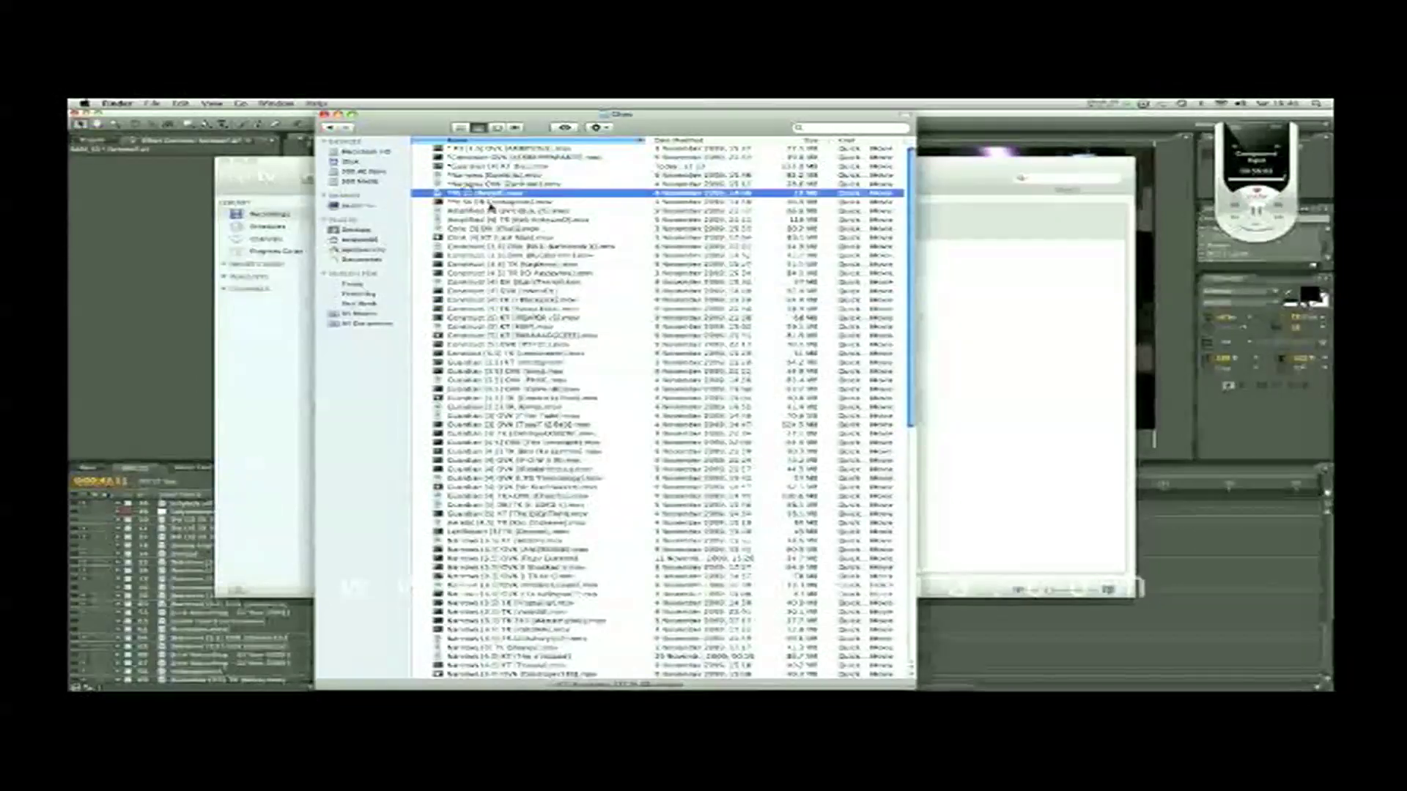
click(493, 176)
click(496, 166)
click(496, 158)
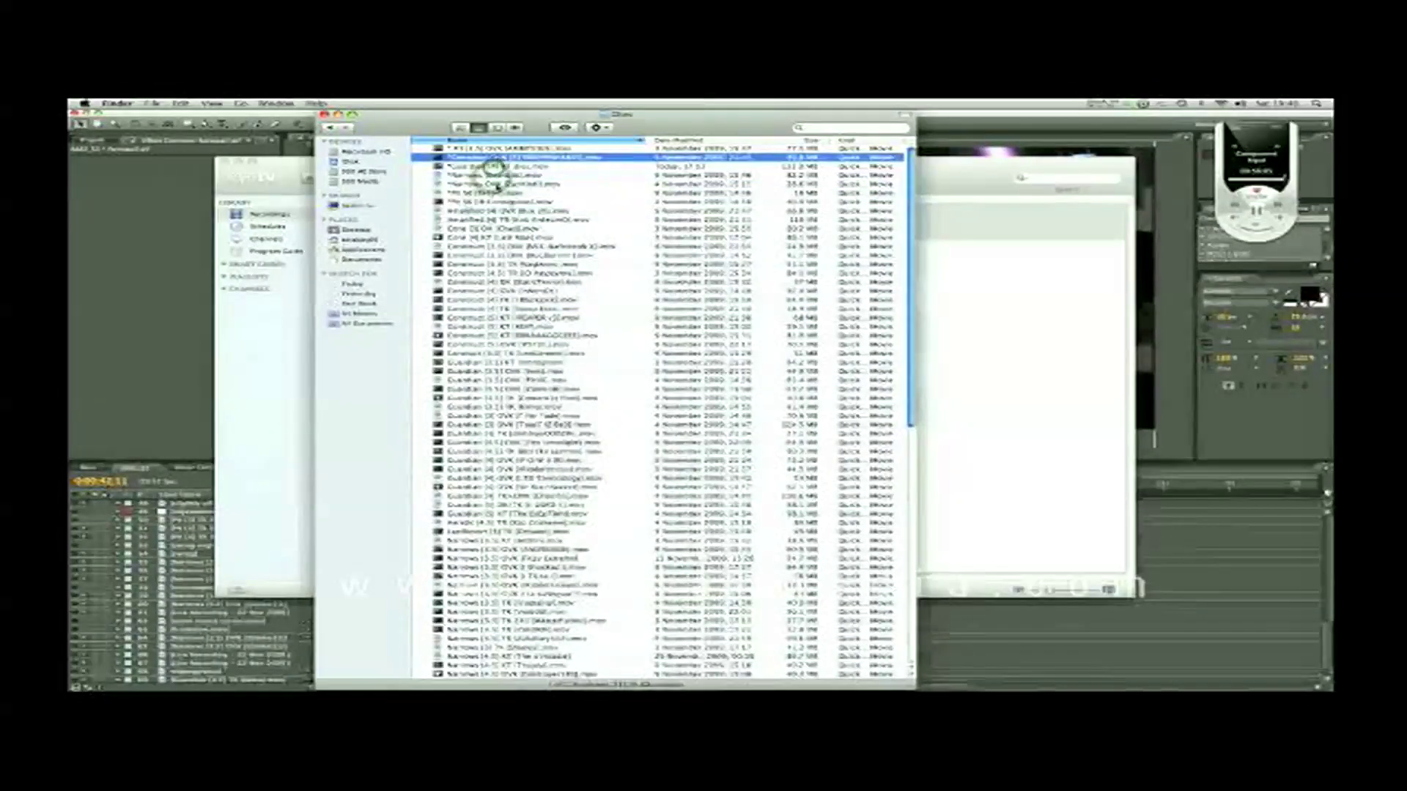
click(496, 193)
click(515, 230)
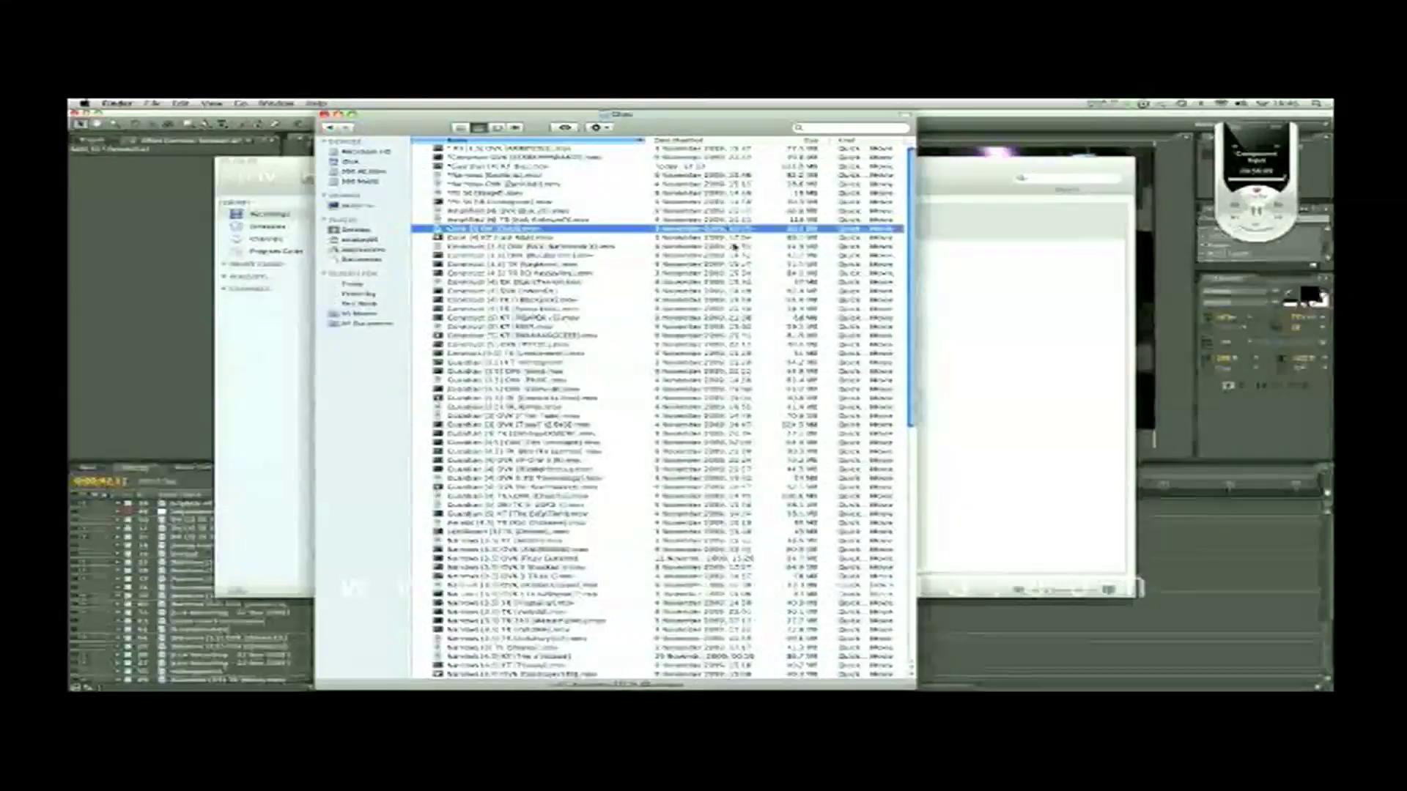
drag(413, 123, 419, 160)
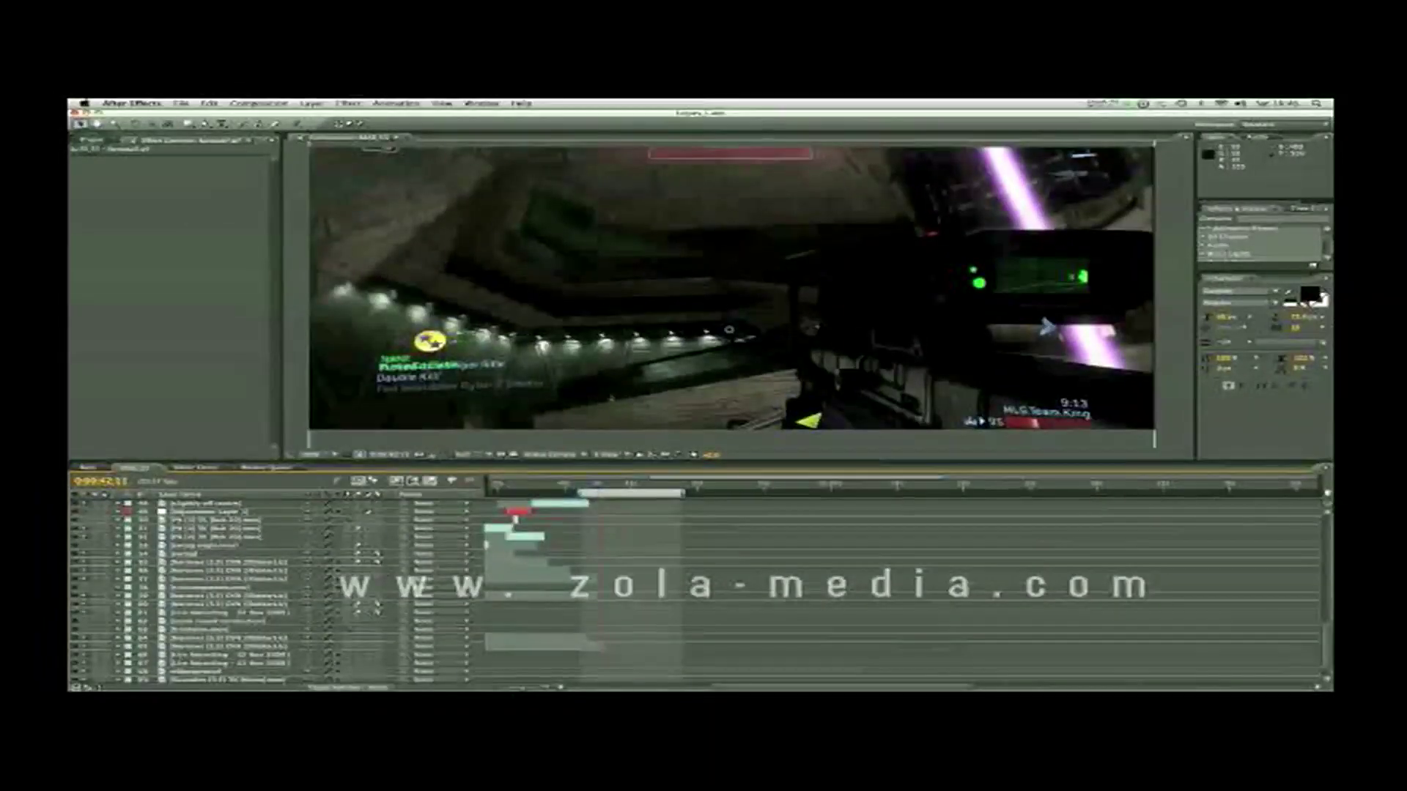
In the After Effects composition, zoom out the timeline and reveal the waveform of the audio layer beneath the clips
scroll(836, 621, down, 2)
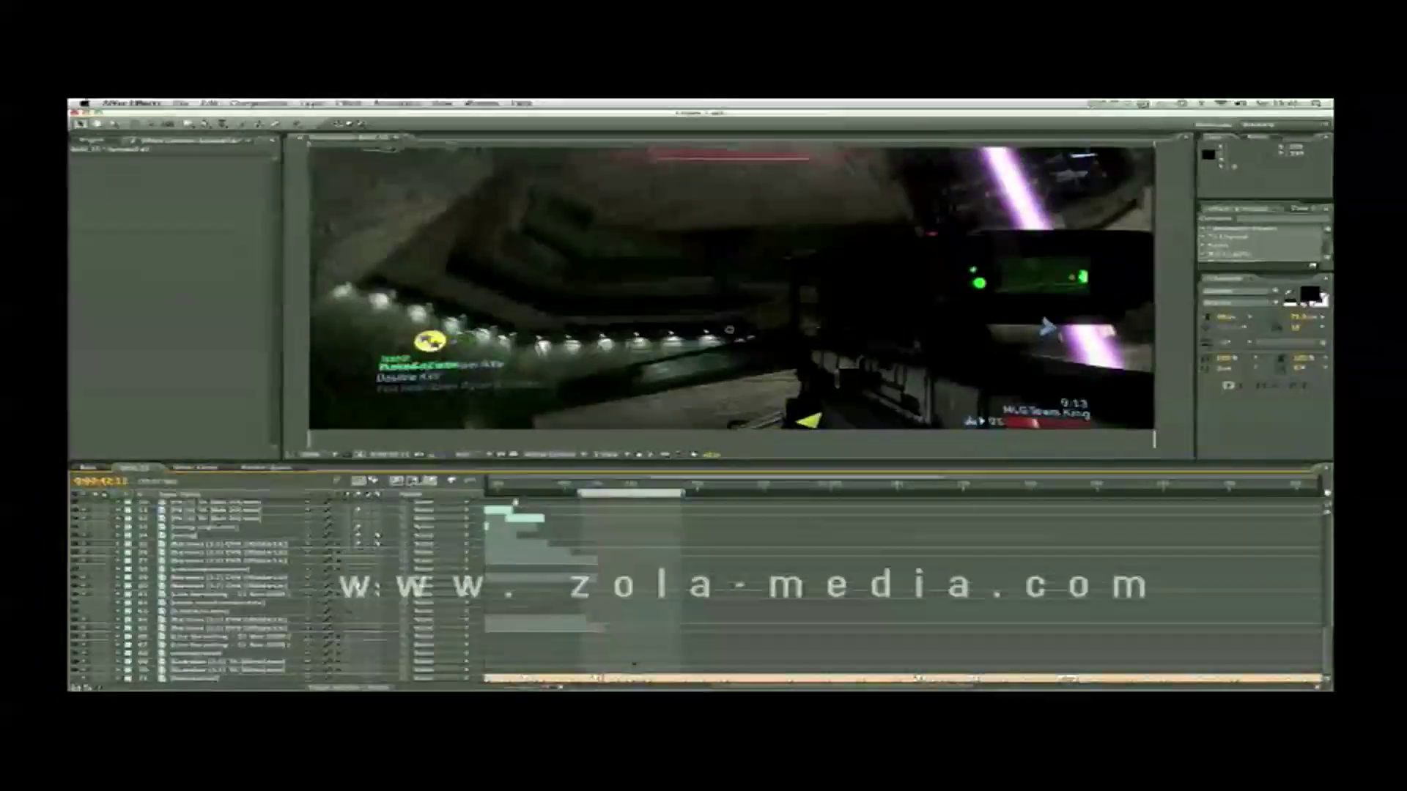
drag(524, 688, 512, 688)
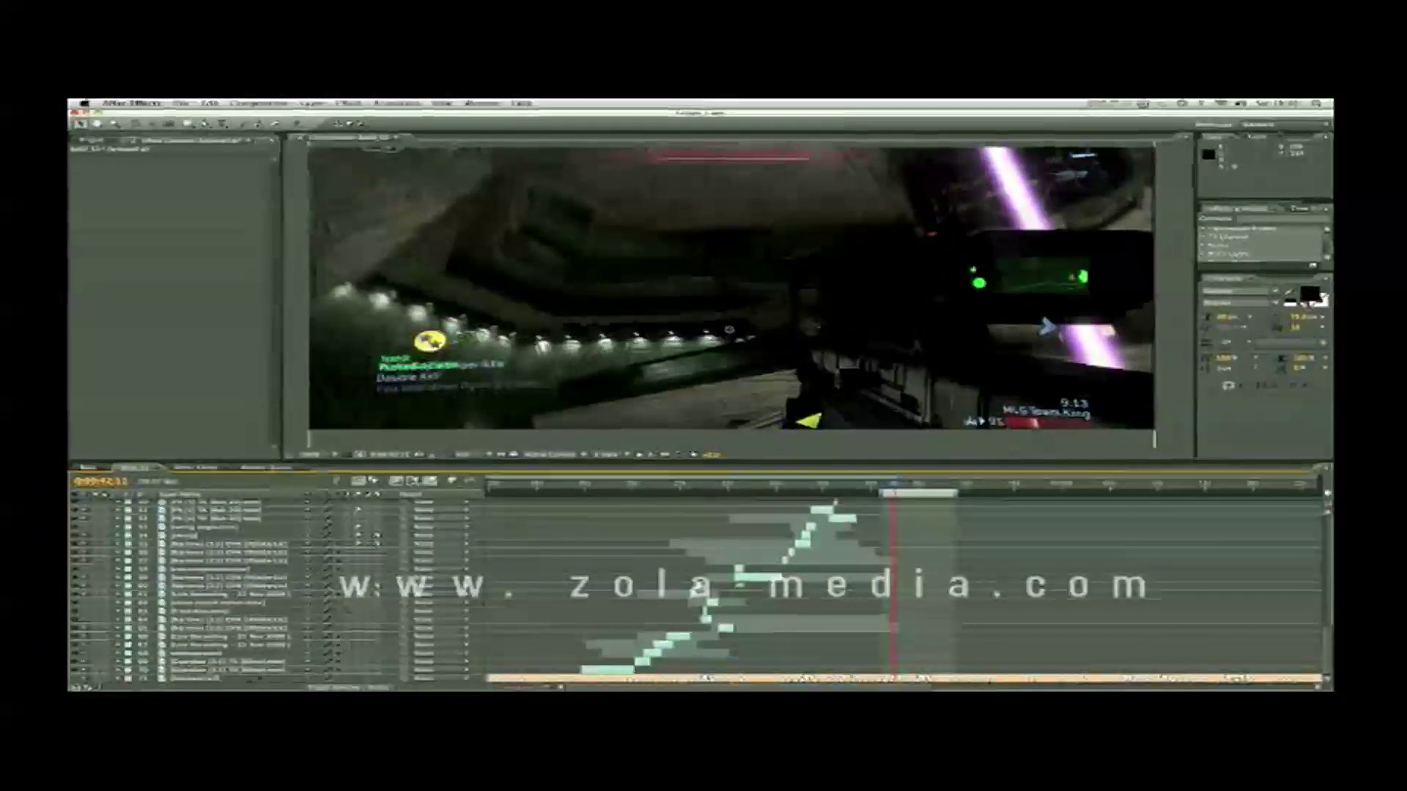
click(893, 679)
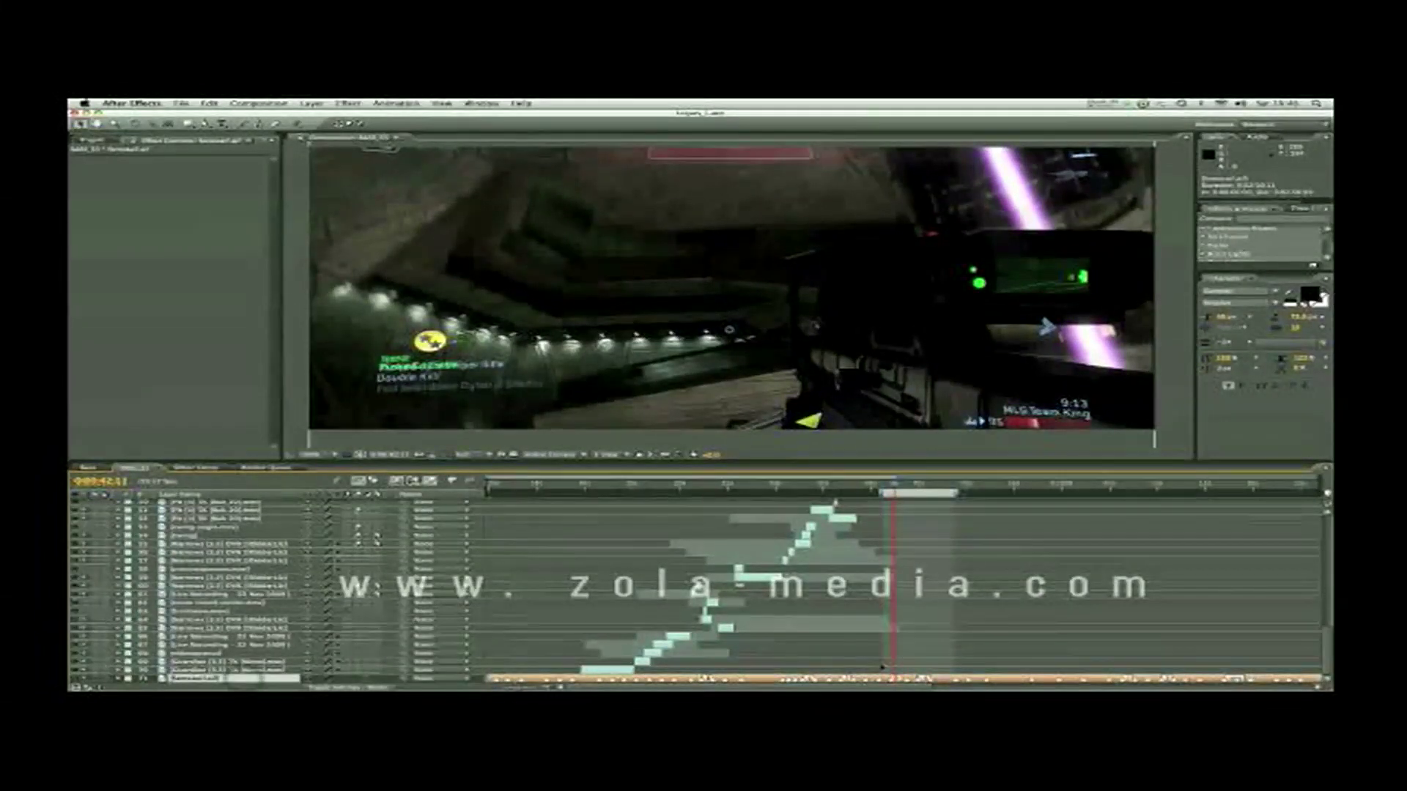
key(l)
key(l)
scroll(892, 586, down, 3)
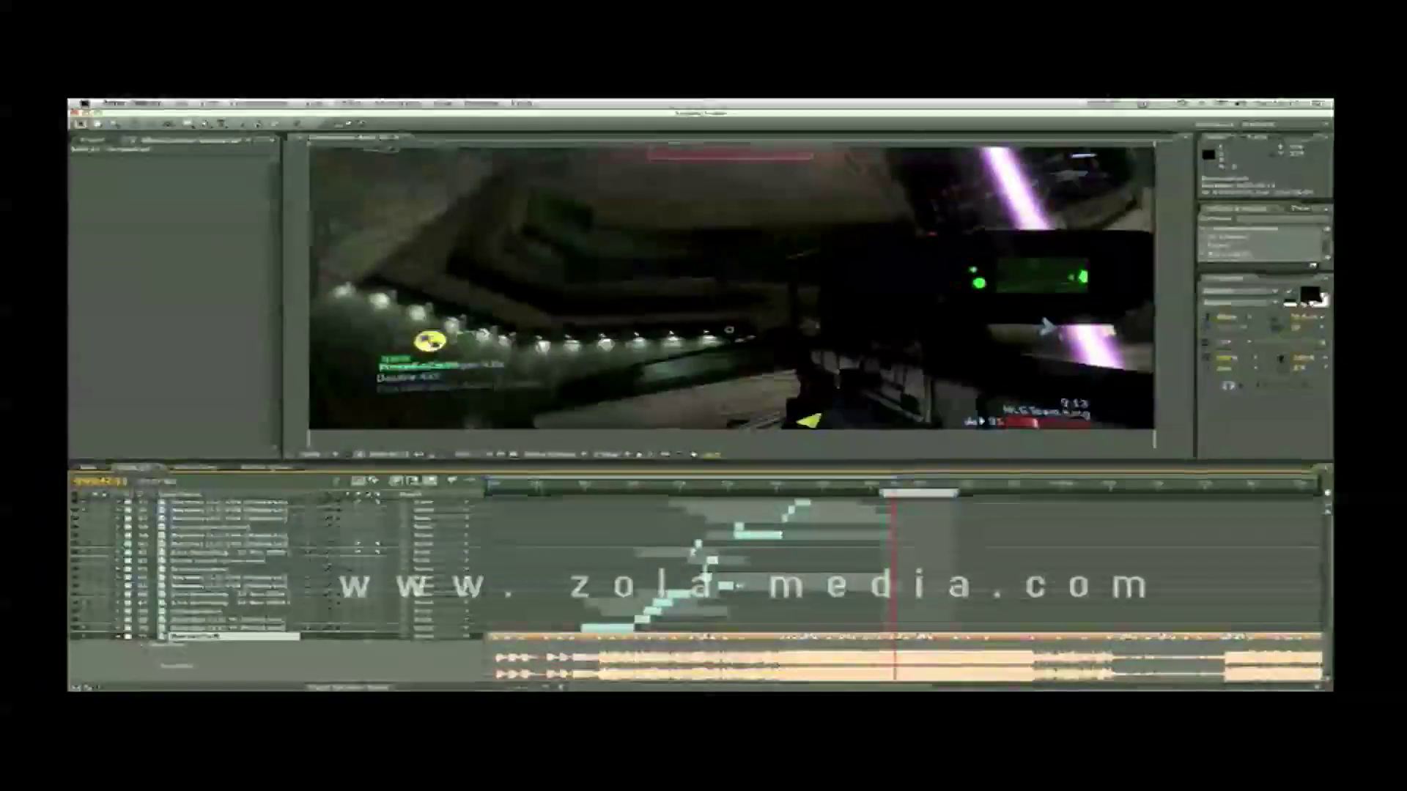
Scrub through the composition from the audio intro to about 36 seconds to examine how the clips follow the music
click(538, 489)
click(557, 486)
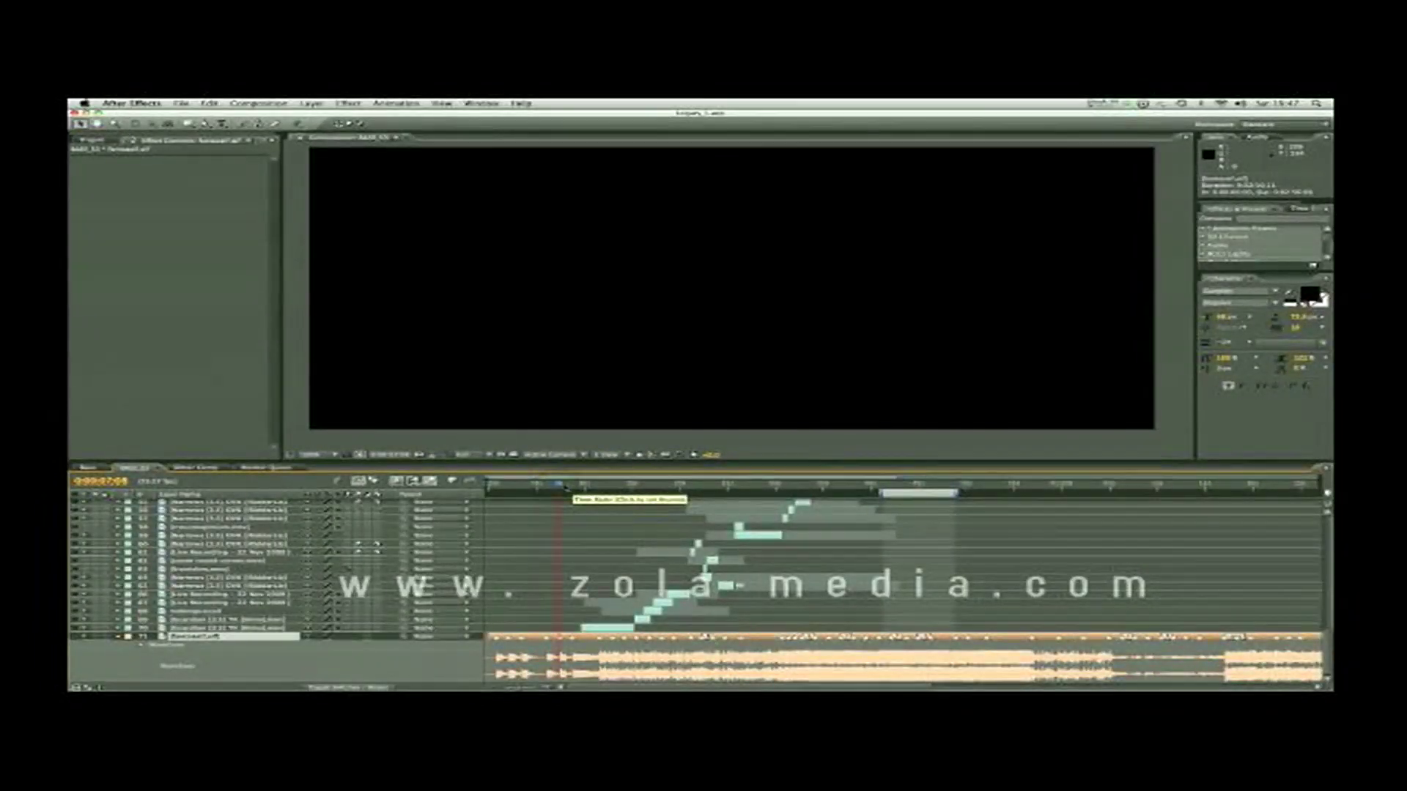
click(602, 485)
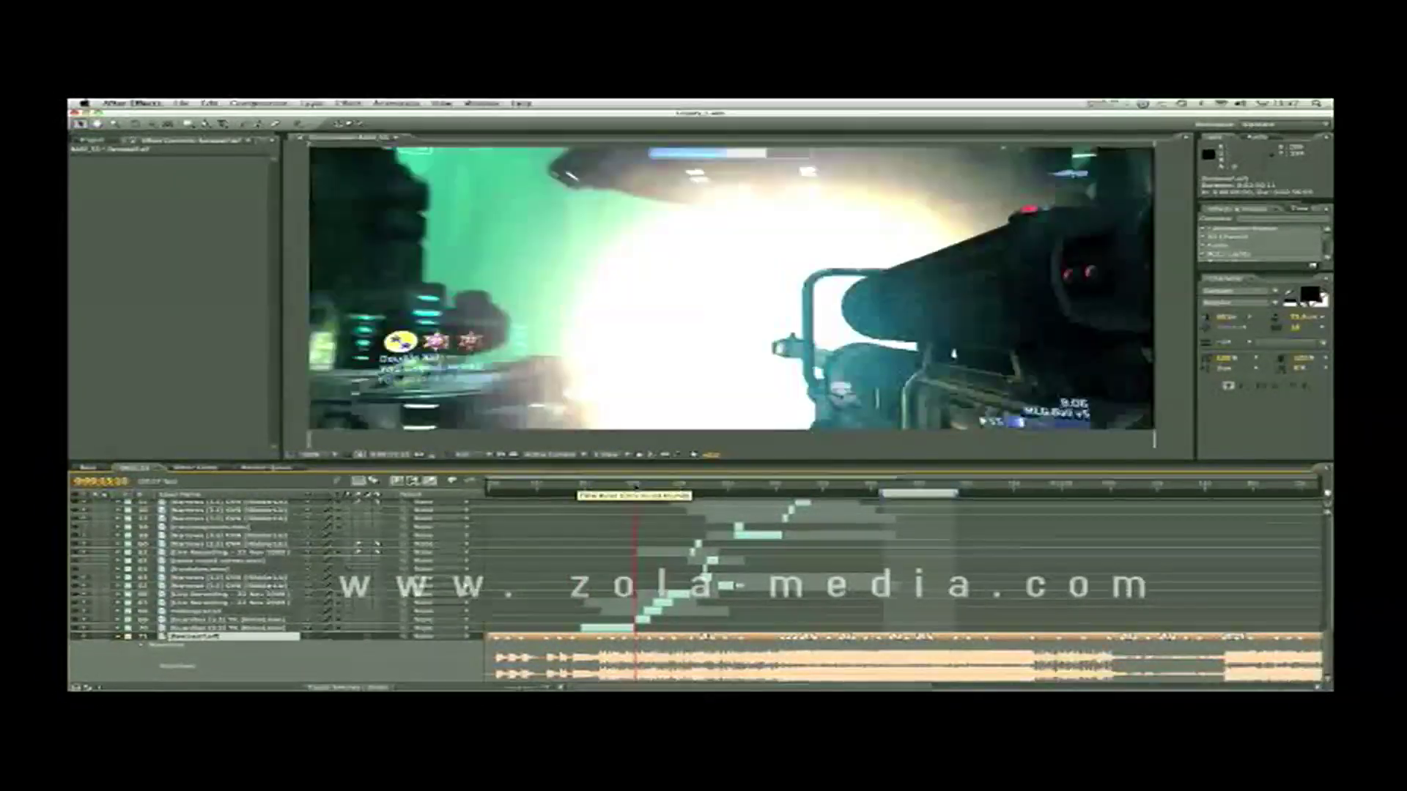
click(560, 485)
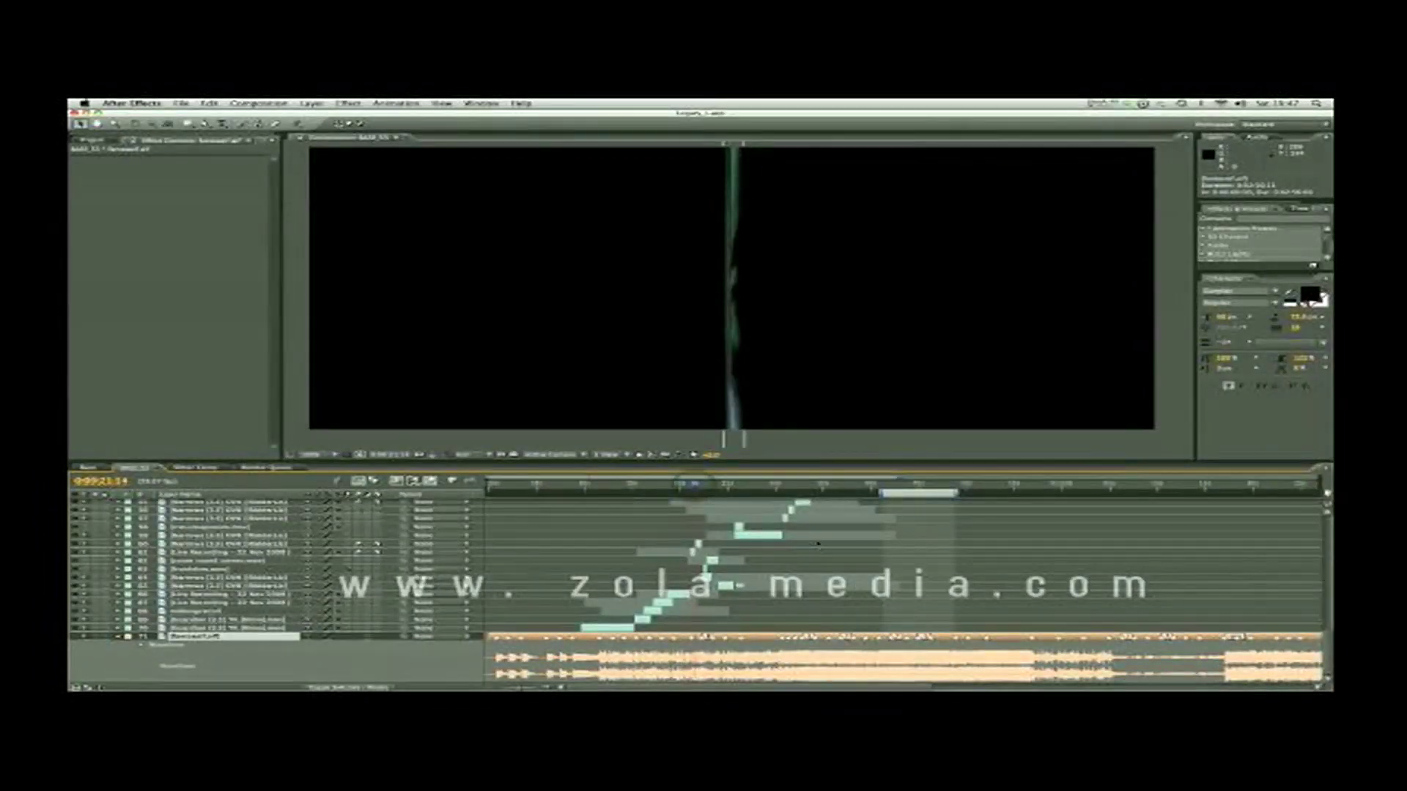
drag(721, 487, 801, 488)
click(816, 486)
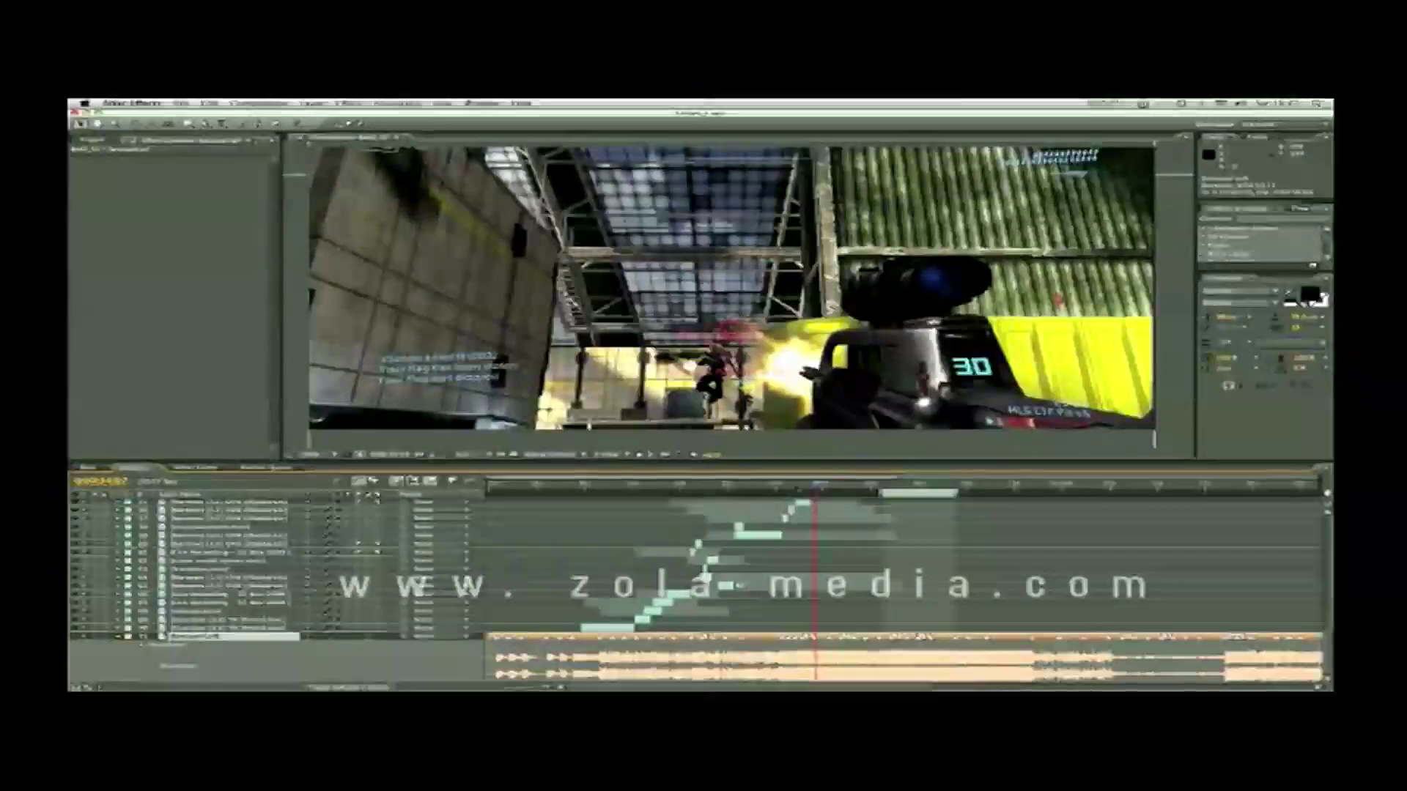
click(795, 485)
drag(795, 486, 803, 486)
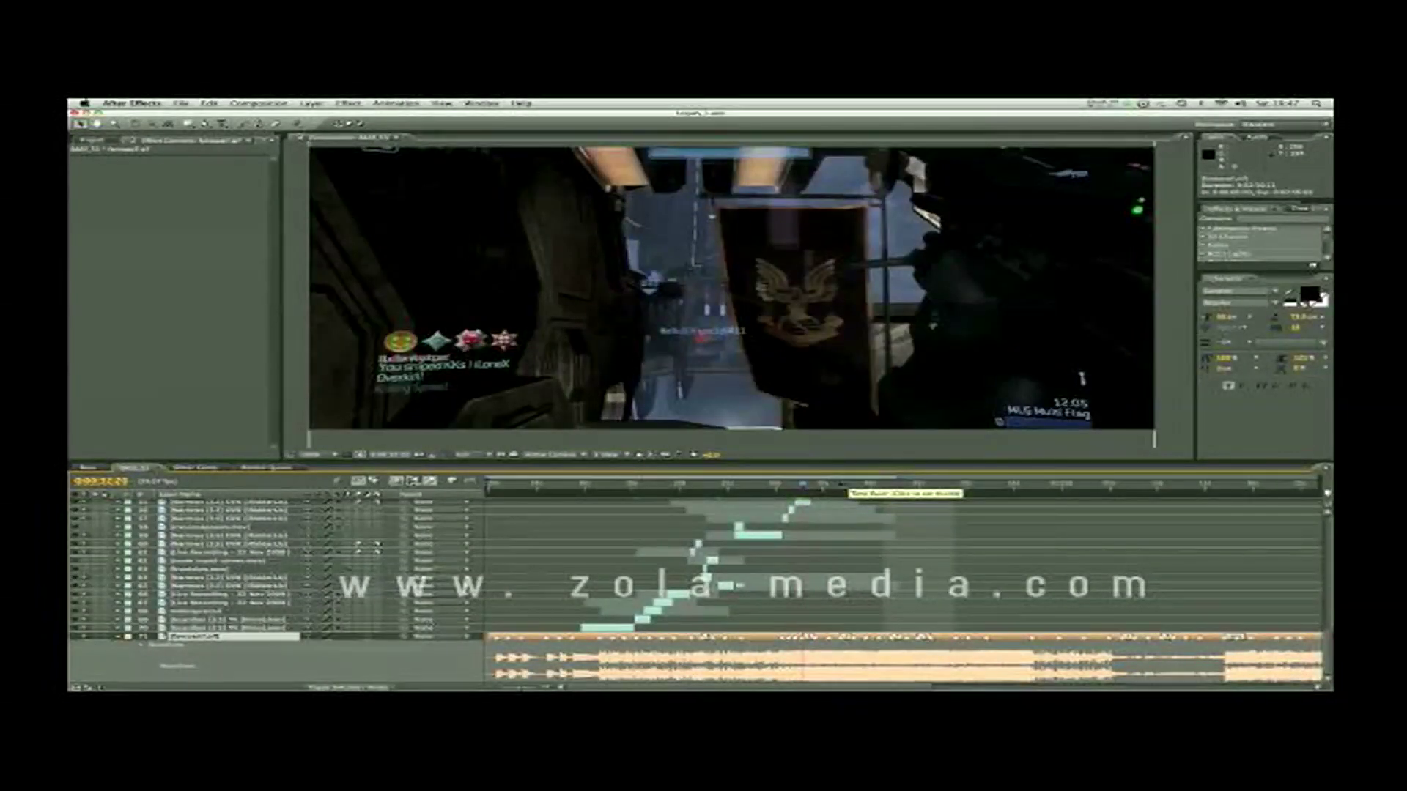
click(834, 486)
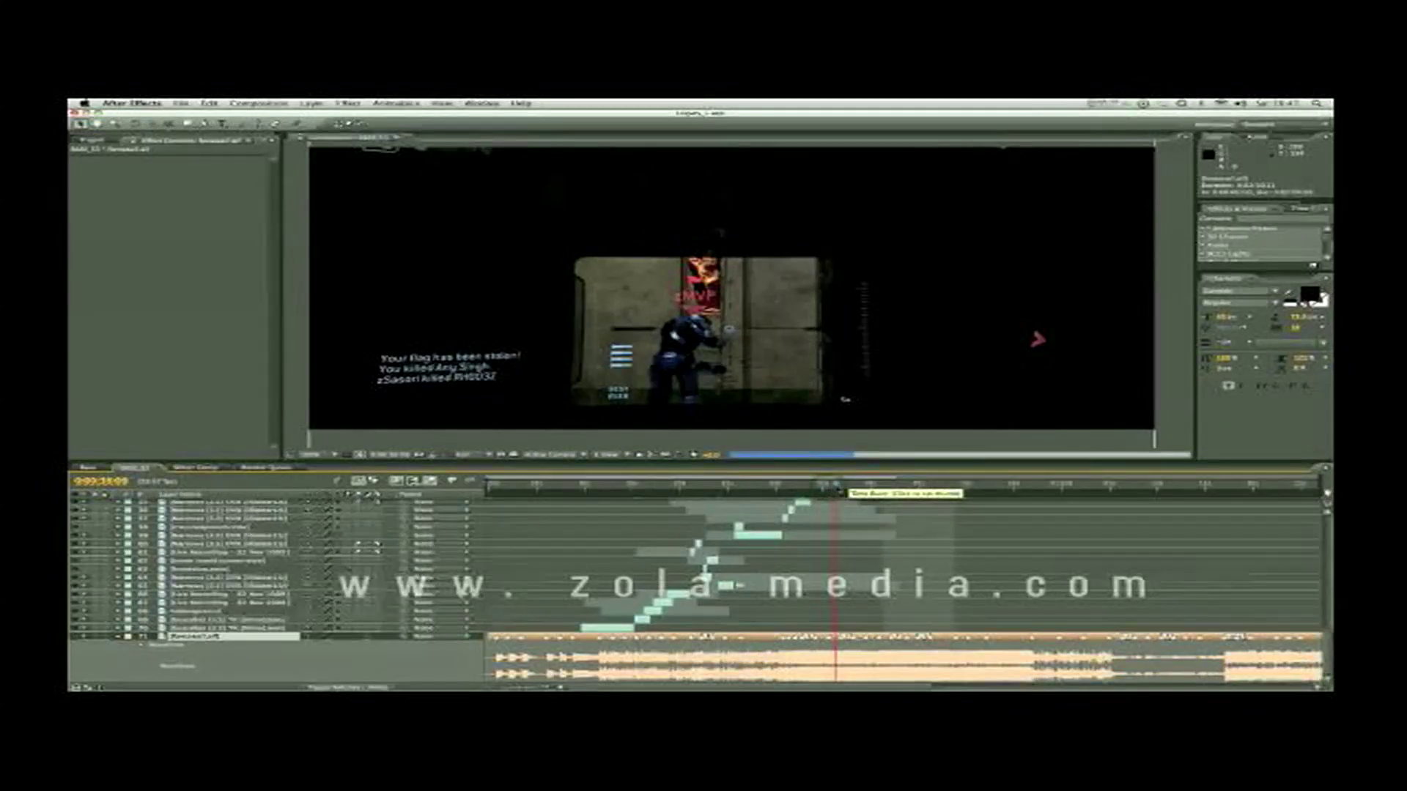
drag(836, 486, 842, 486)
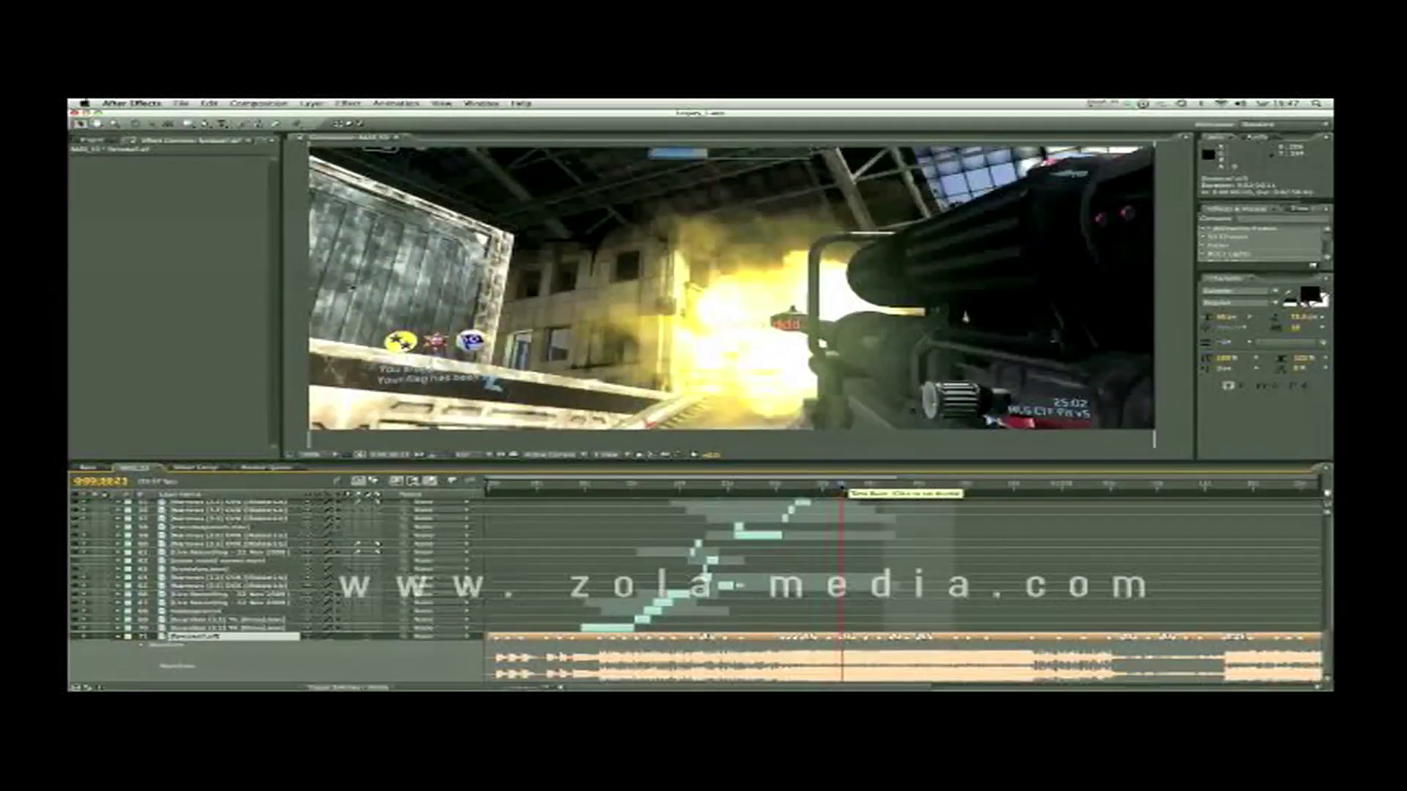
Look through the stack of clip and adjustment layers and preview the frames around the work area
scroll(837, 545, up, 4)
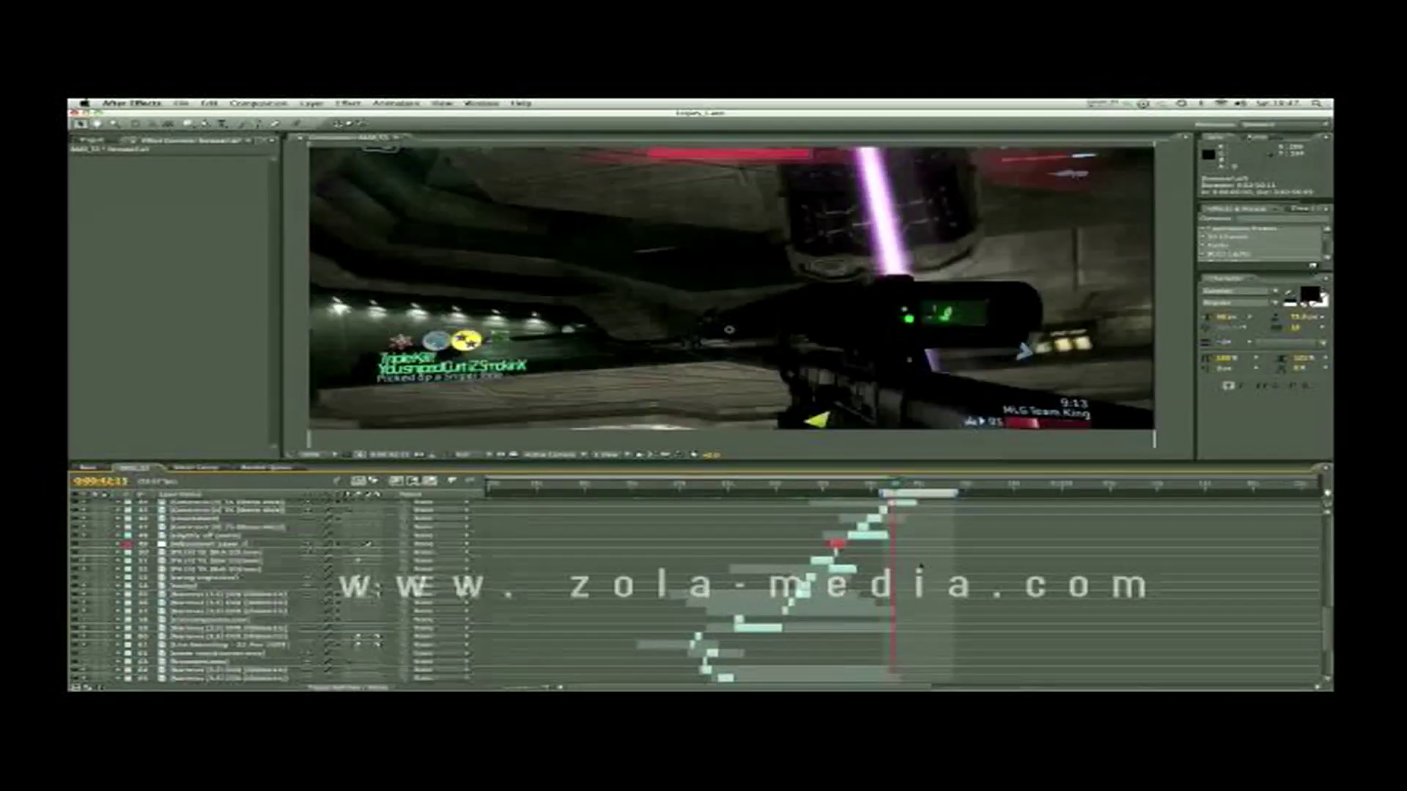
scroll(921, 566, down, 4)
scroll(915, 524, up, 4)
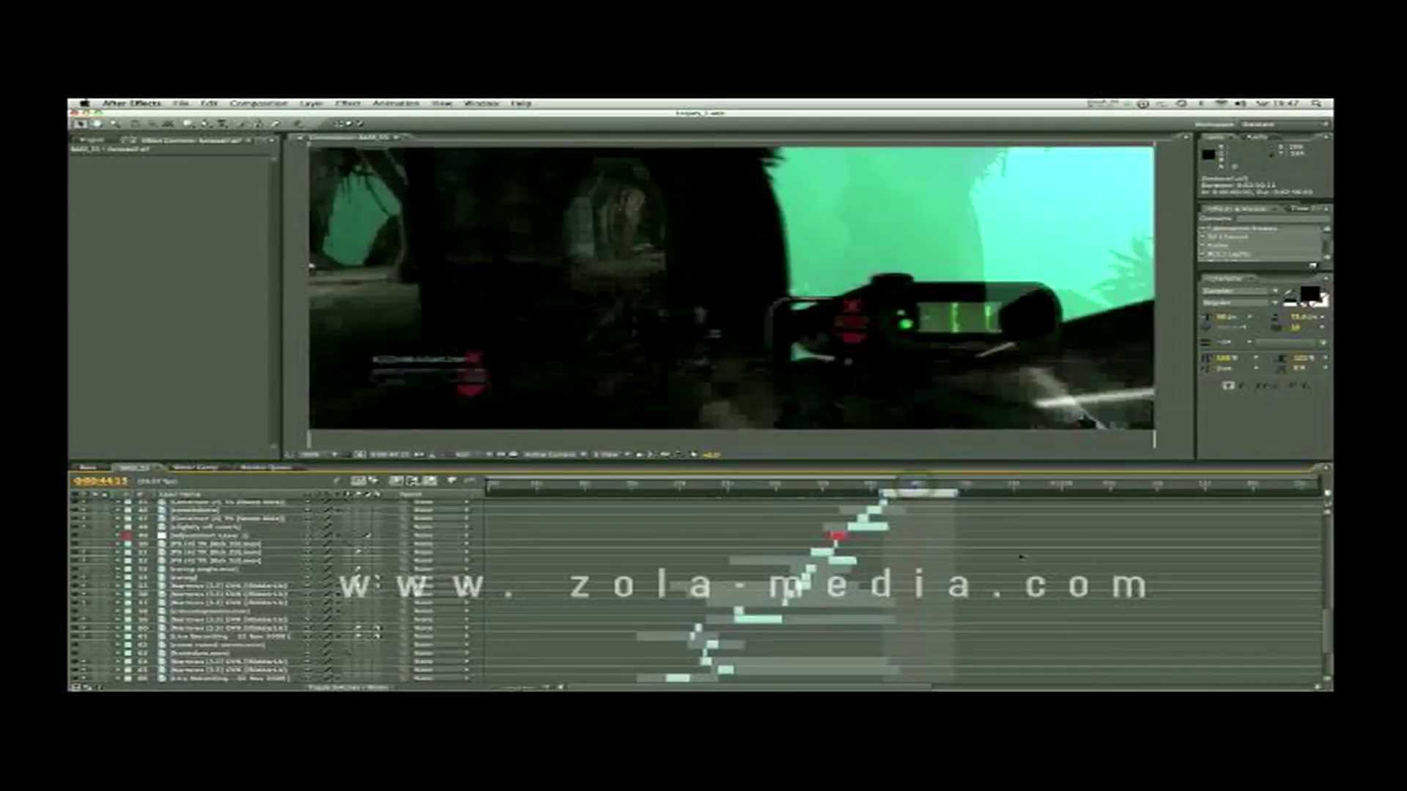
scroll(988, 542, up, 5)
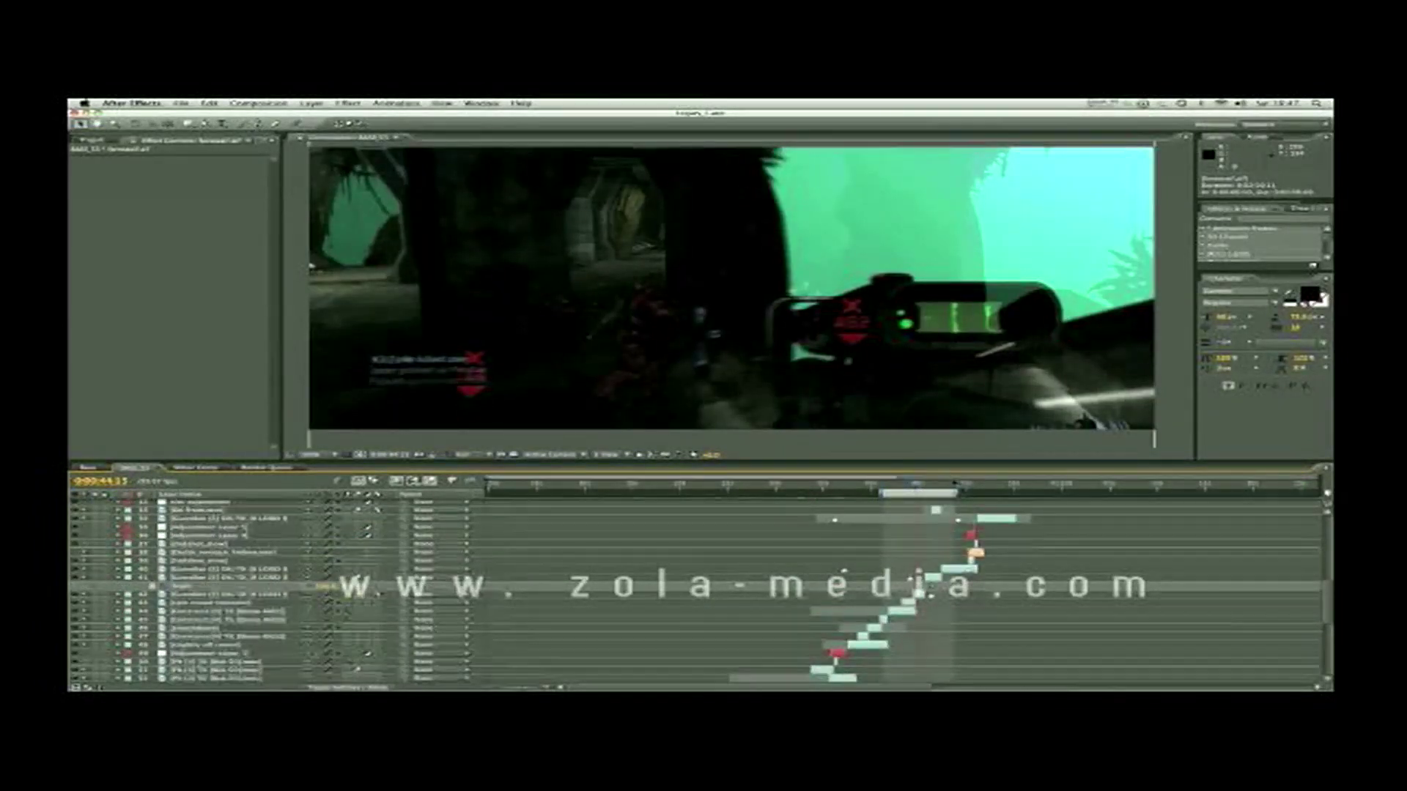
drag(952, 487, 961, 485)
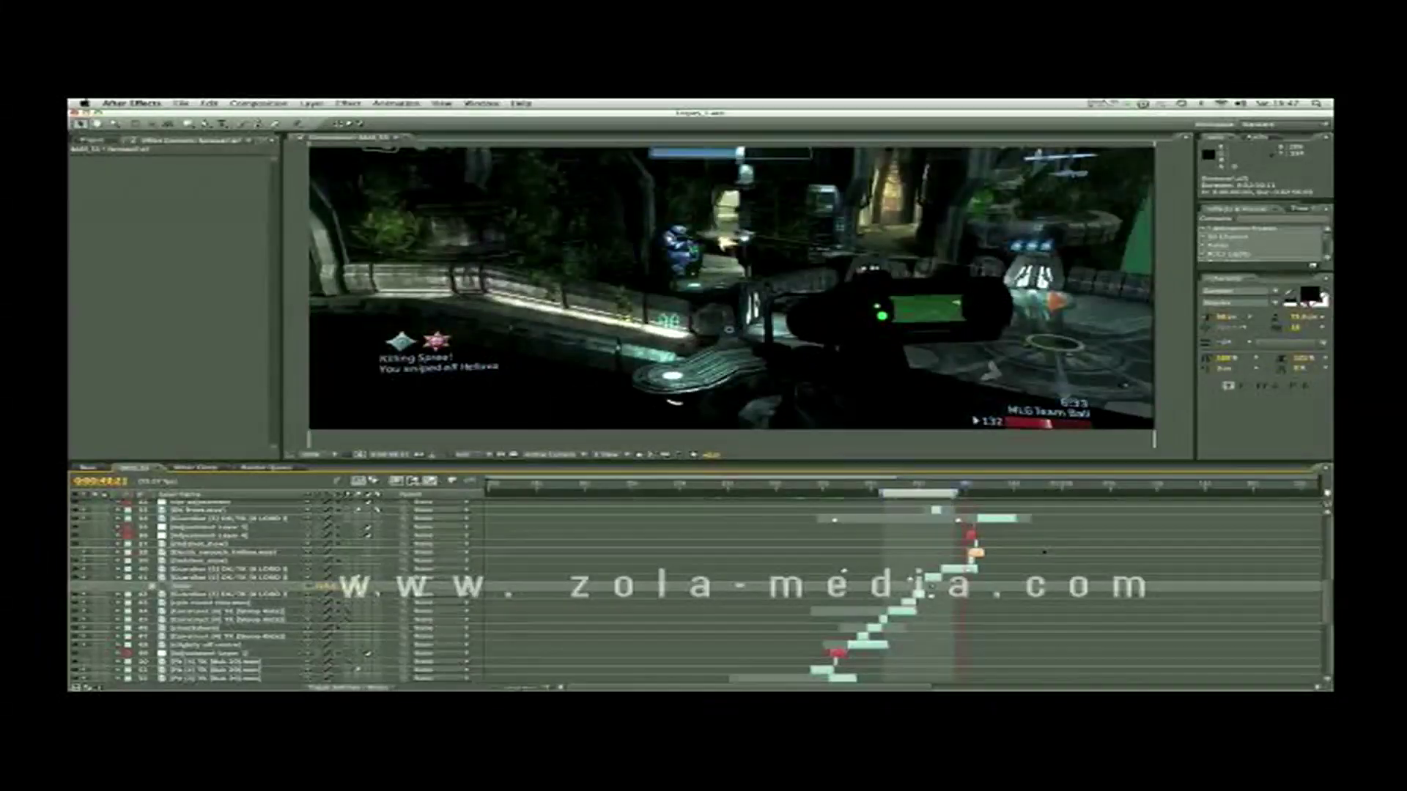
scroll(1044, 551, down, 5)
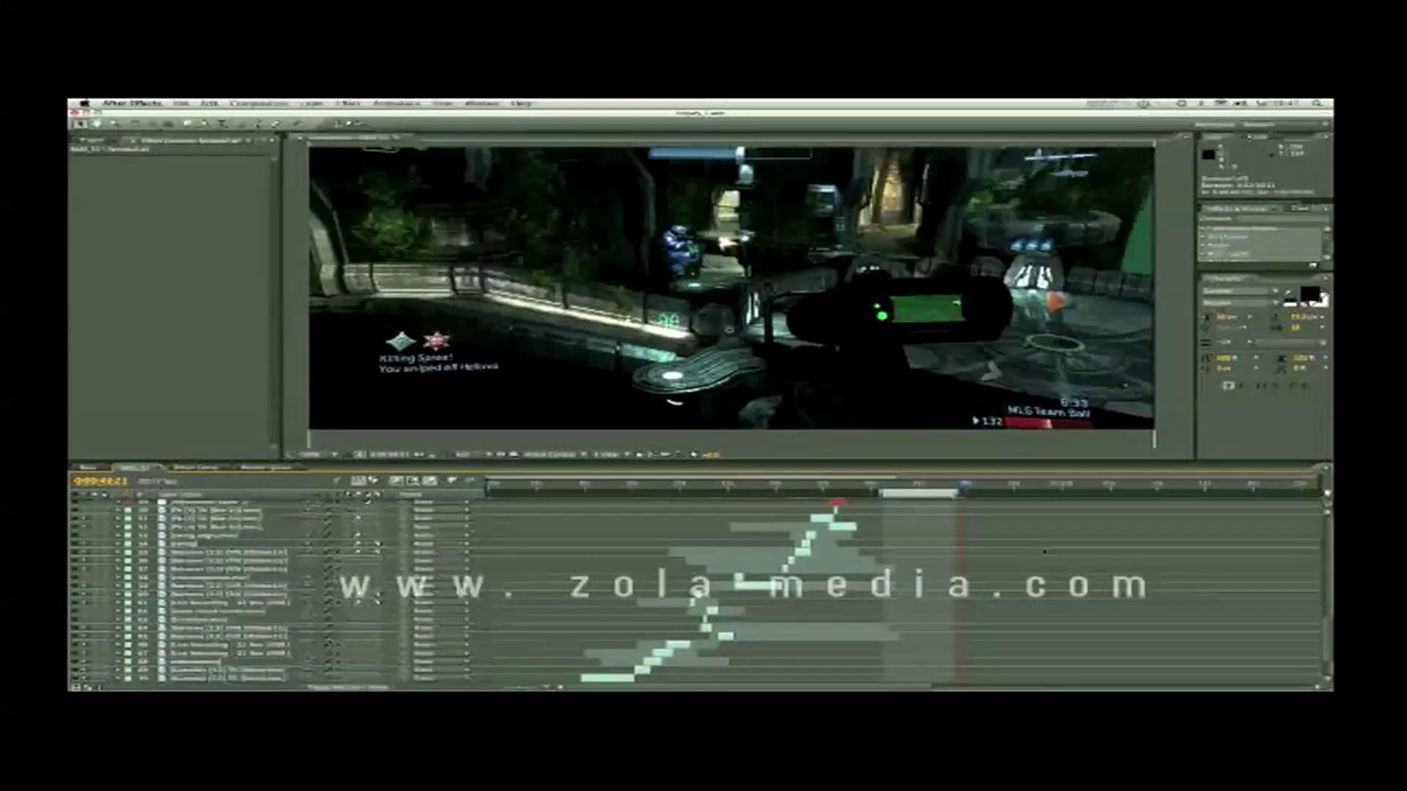
scroll(1044, 552, up, 6)
key(super+Tab)
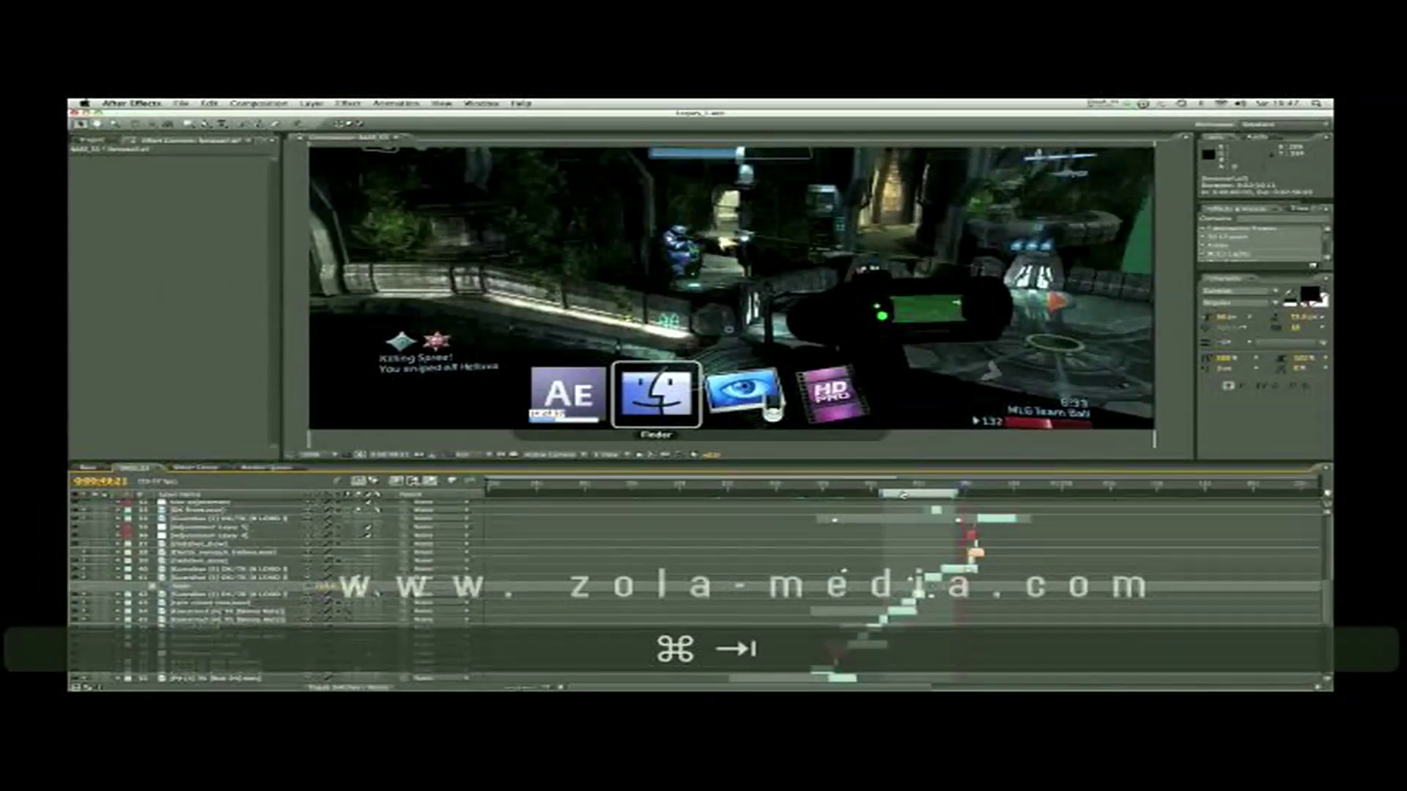
key(super+Tab)
key(super+Tab)
key(super+Tab)
key(super+Tab)
key(super+Tab)
key(super+Tab)
key(super+Tab)
key(super+Tab)
key(super+Tab)
key(super+Tab)
key(super+Tab)
key(super+Tab)
key(super+Tab)
key(super+Tab)
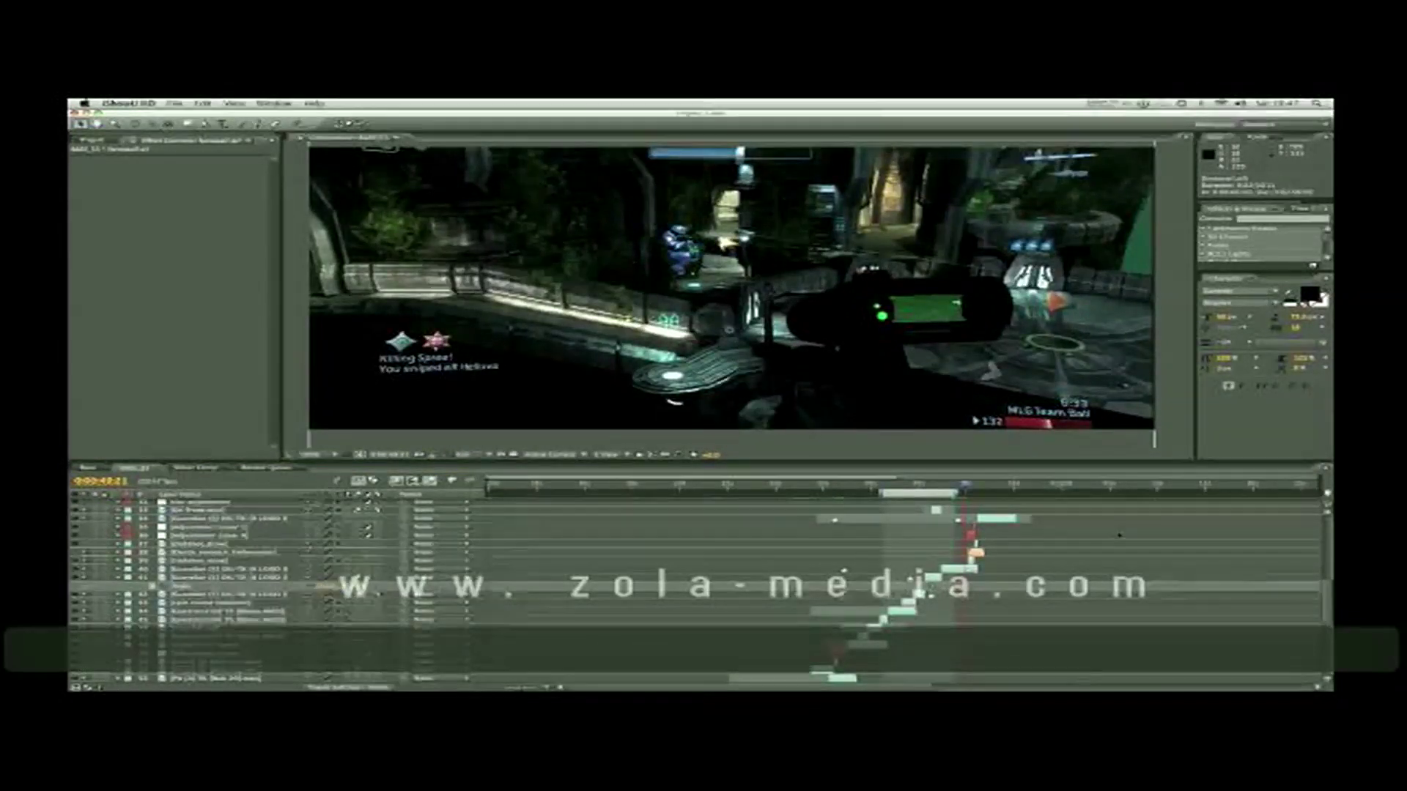
scroll(1084, 557, up, 2)
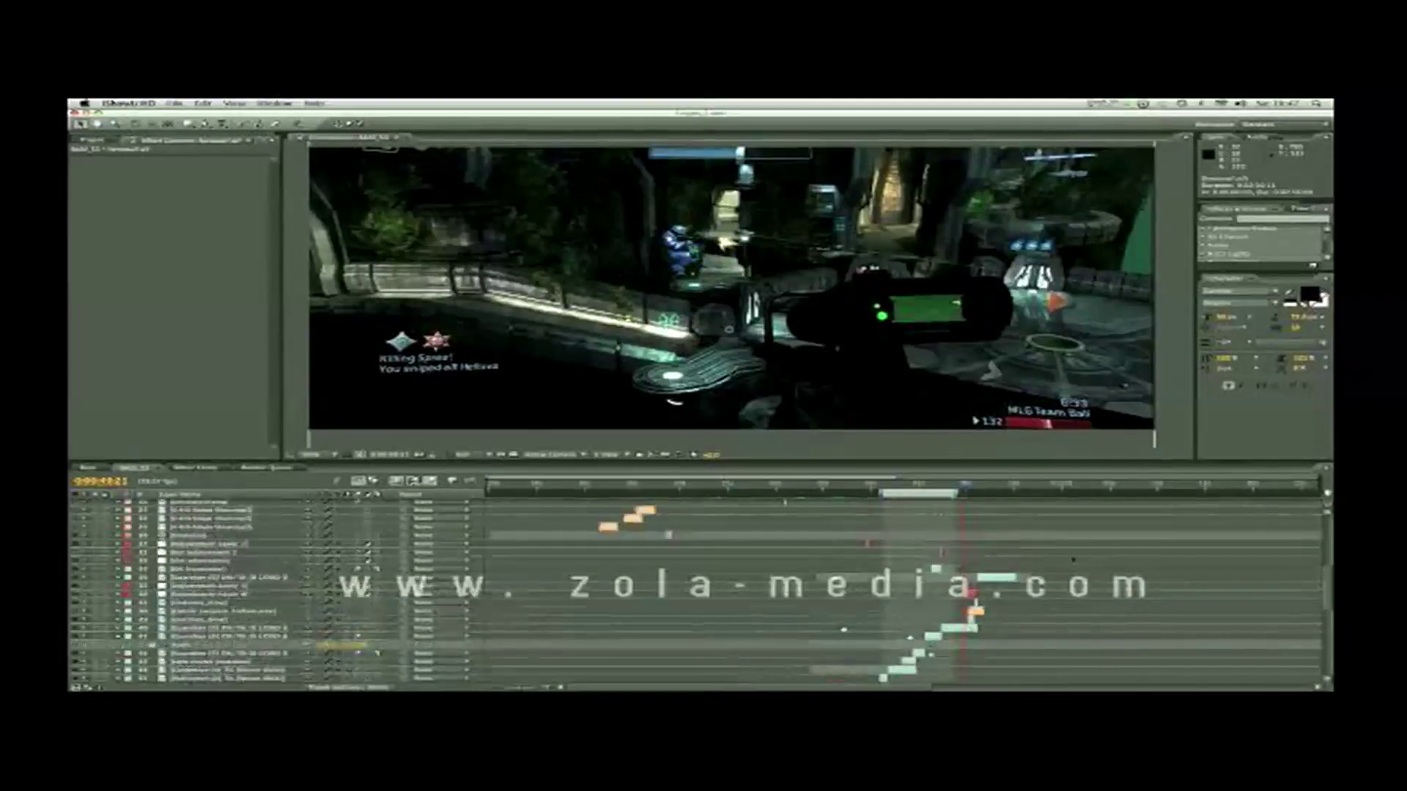
click(1117, 104)
click(1144, 116)
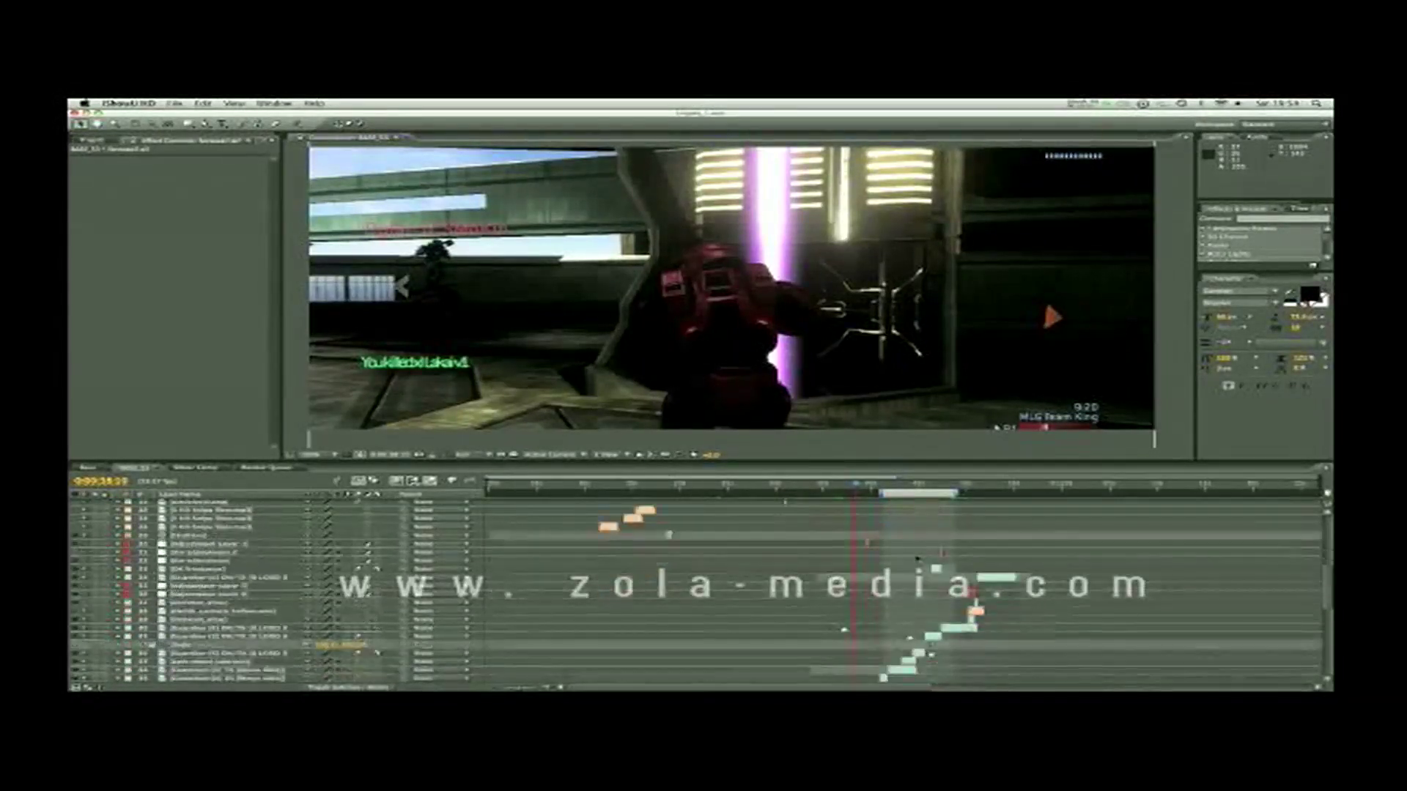
Look through the layer stack, inspecting a gameplay clip, the music layer and an adjustment layer with their applied effects
click(216, 669)
scroll(696, 586, down, 8)
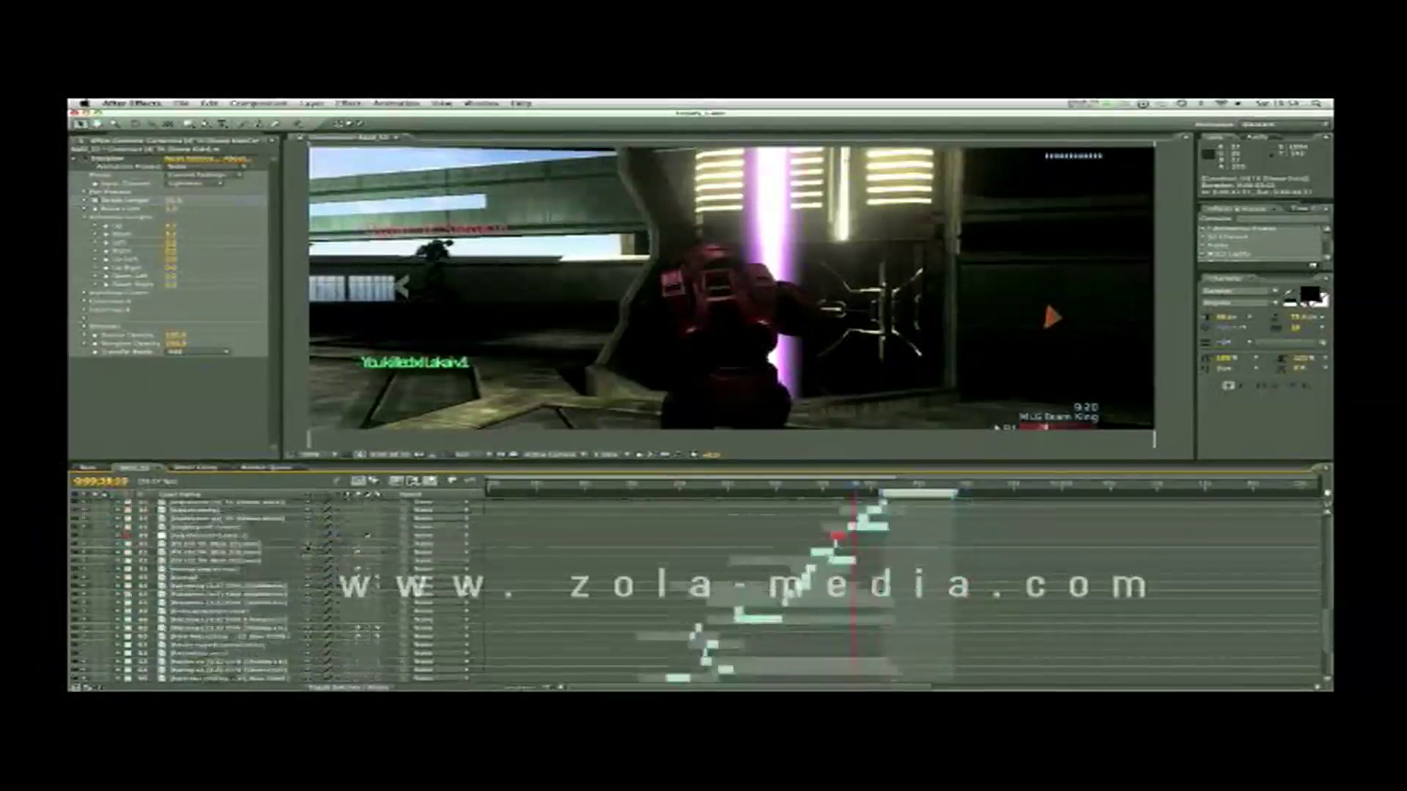
scroll(263, 597, up, 1)
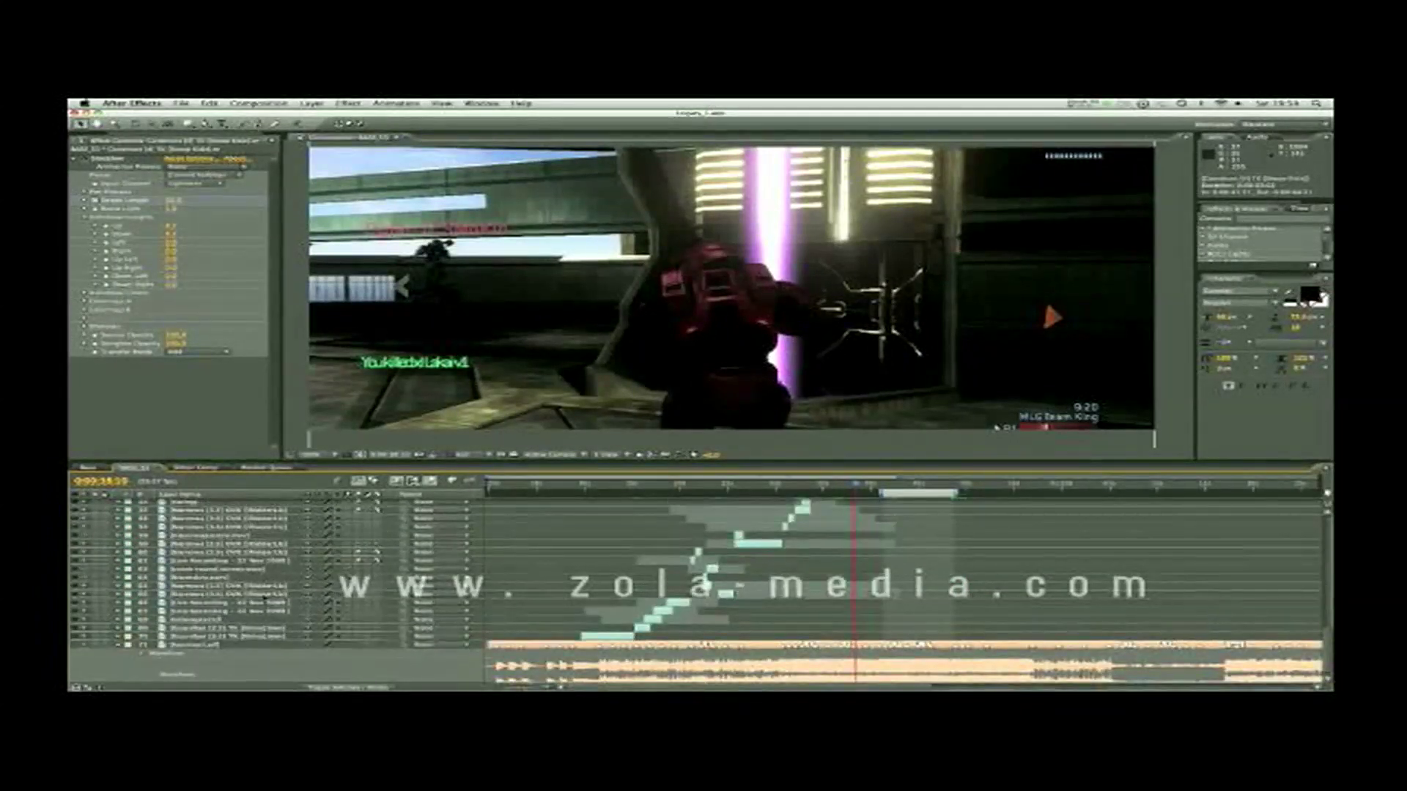
click(221, 645)
scroll(234, 586, up, 5)
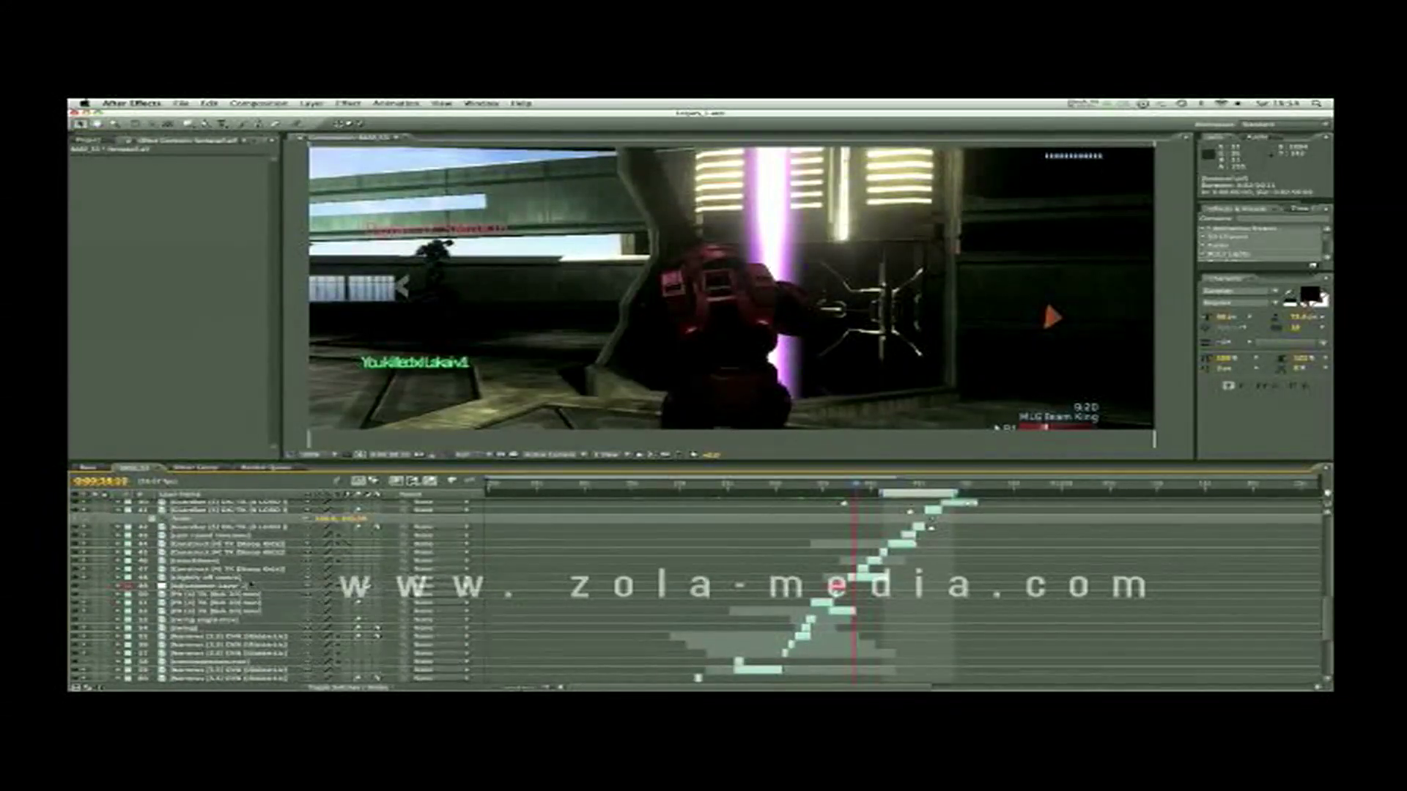
click(248, 585)
scroll(252, 577, up, 4)
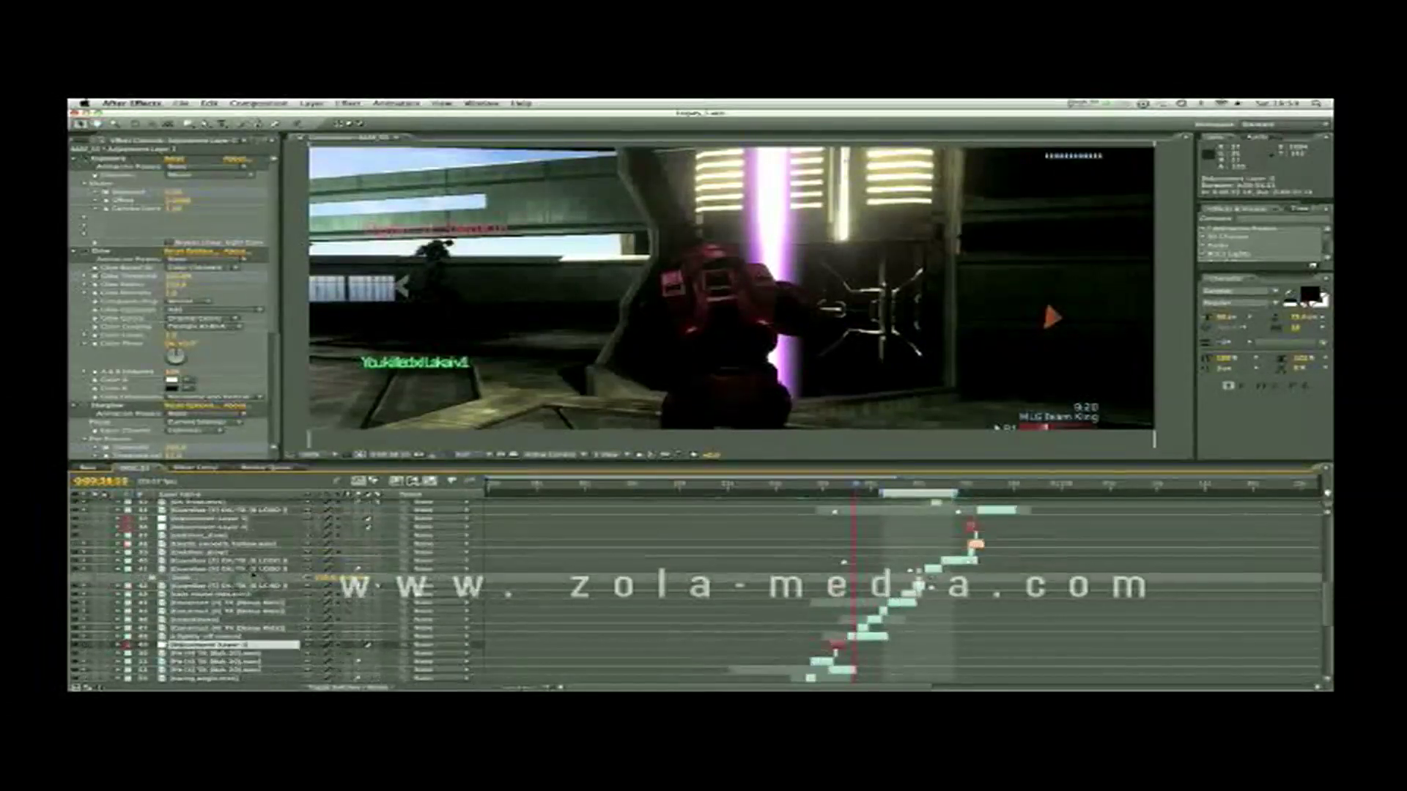
scroll(253, 577, up, 1)
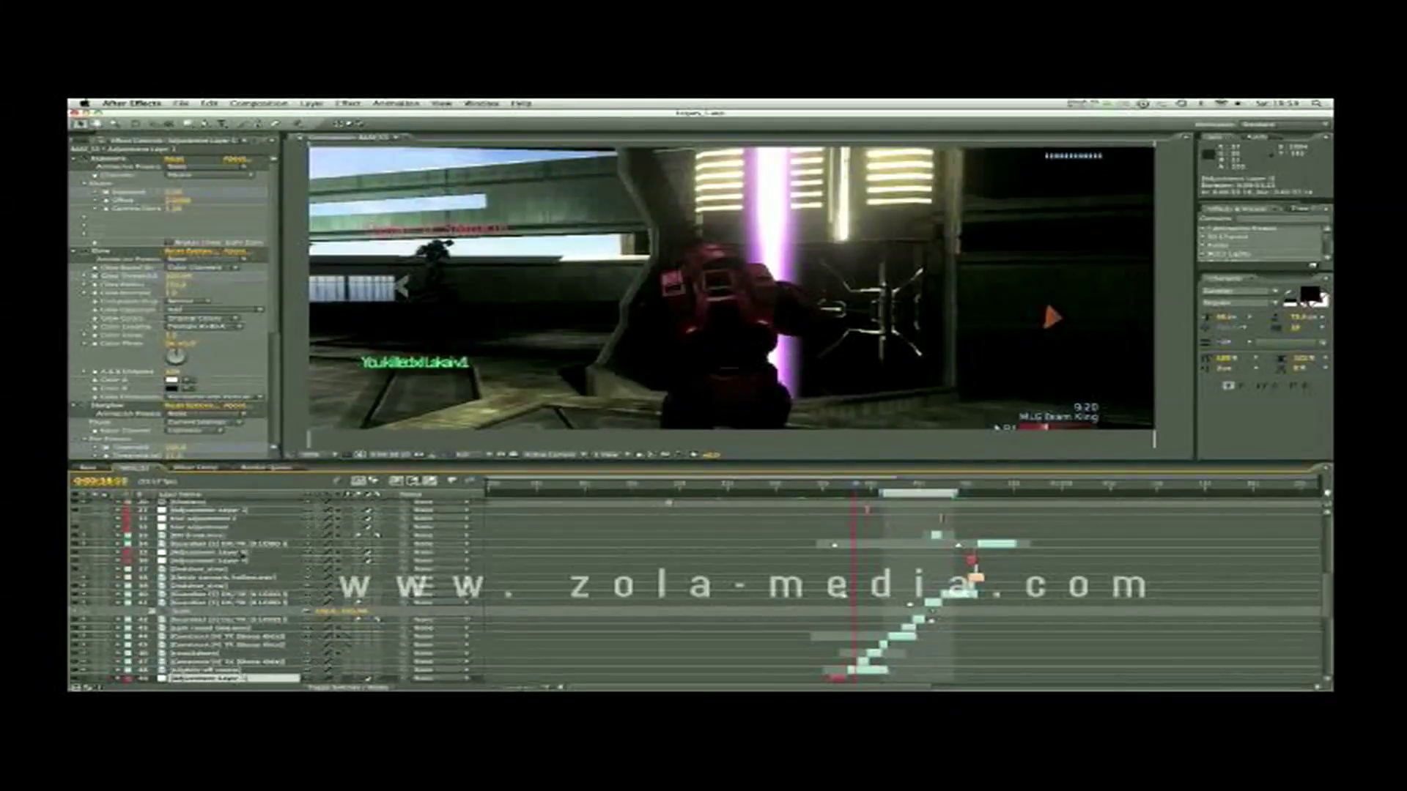
Look through the upper layers, inspecting an adjustment layer, the sniper shot sounds and the Triple Kill and Double audio layers
click(241, 554)
scroll(248, 558, up, 4)
click(252, 561)
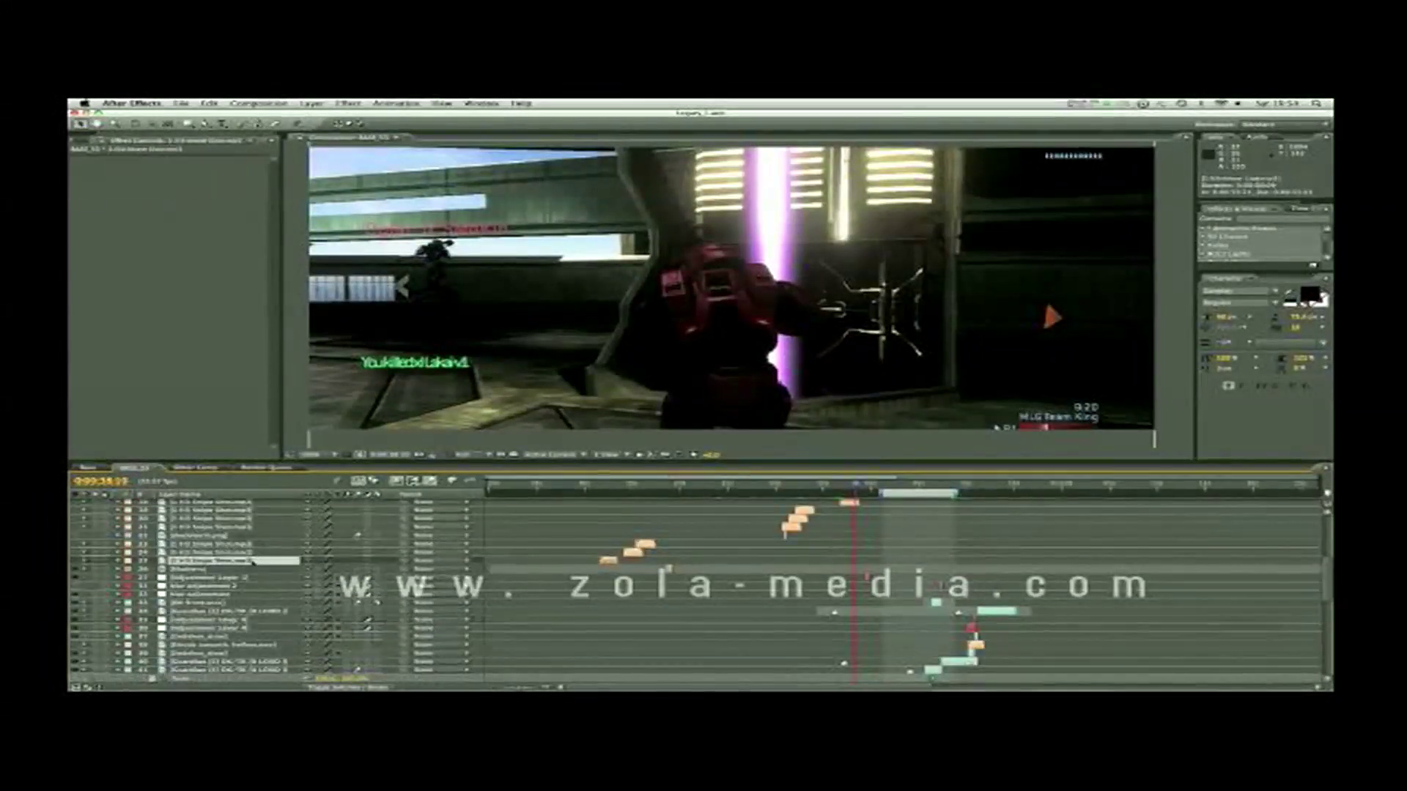
scroll(256, 561, up, 8)
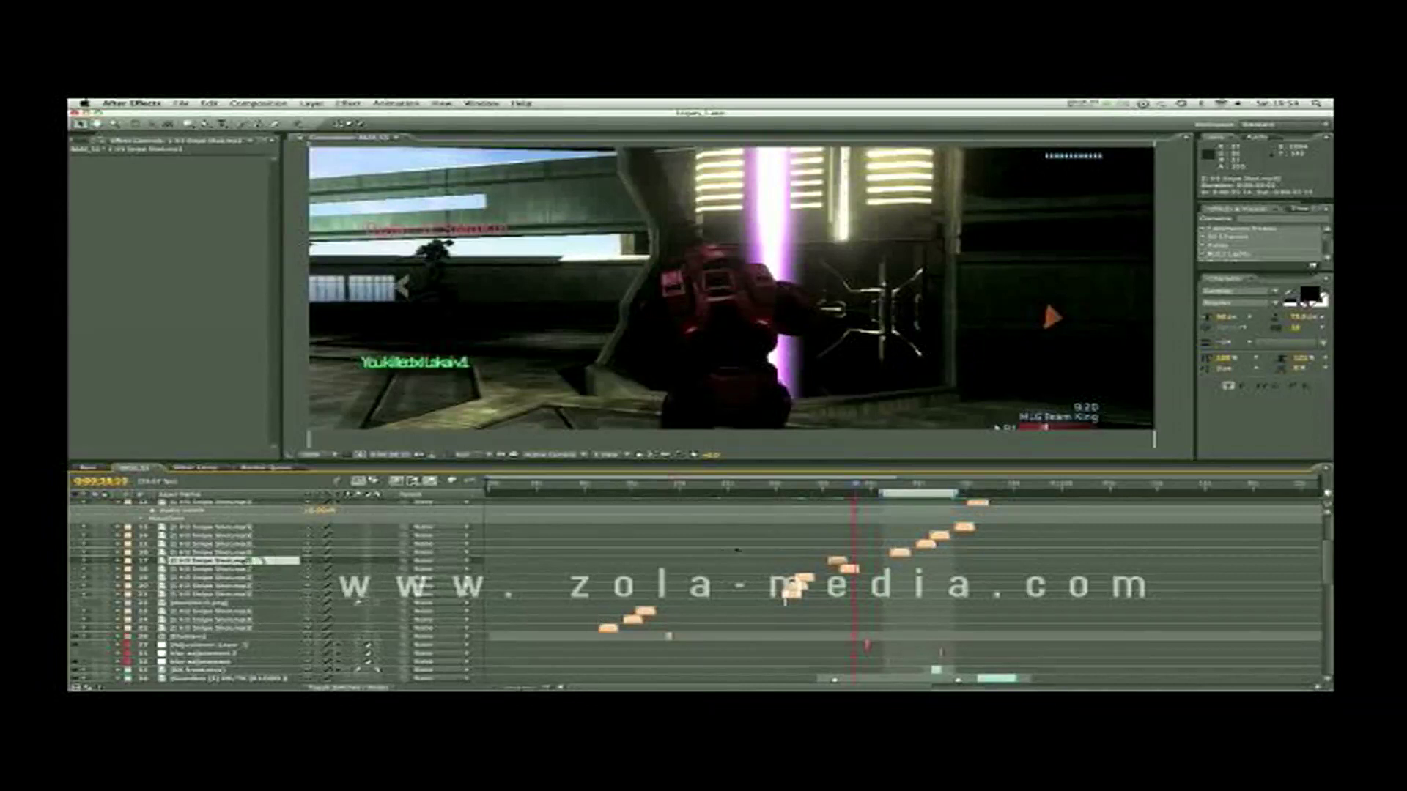
scroll(256, 562, up, 8)
click(236, 536)
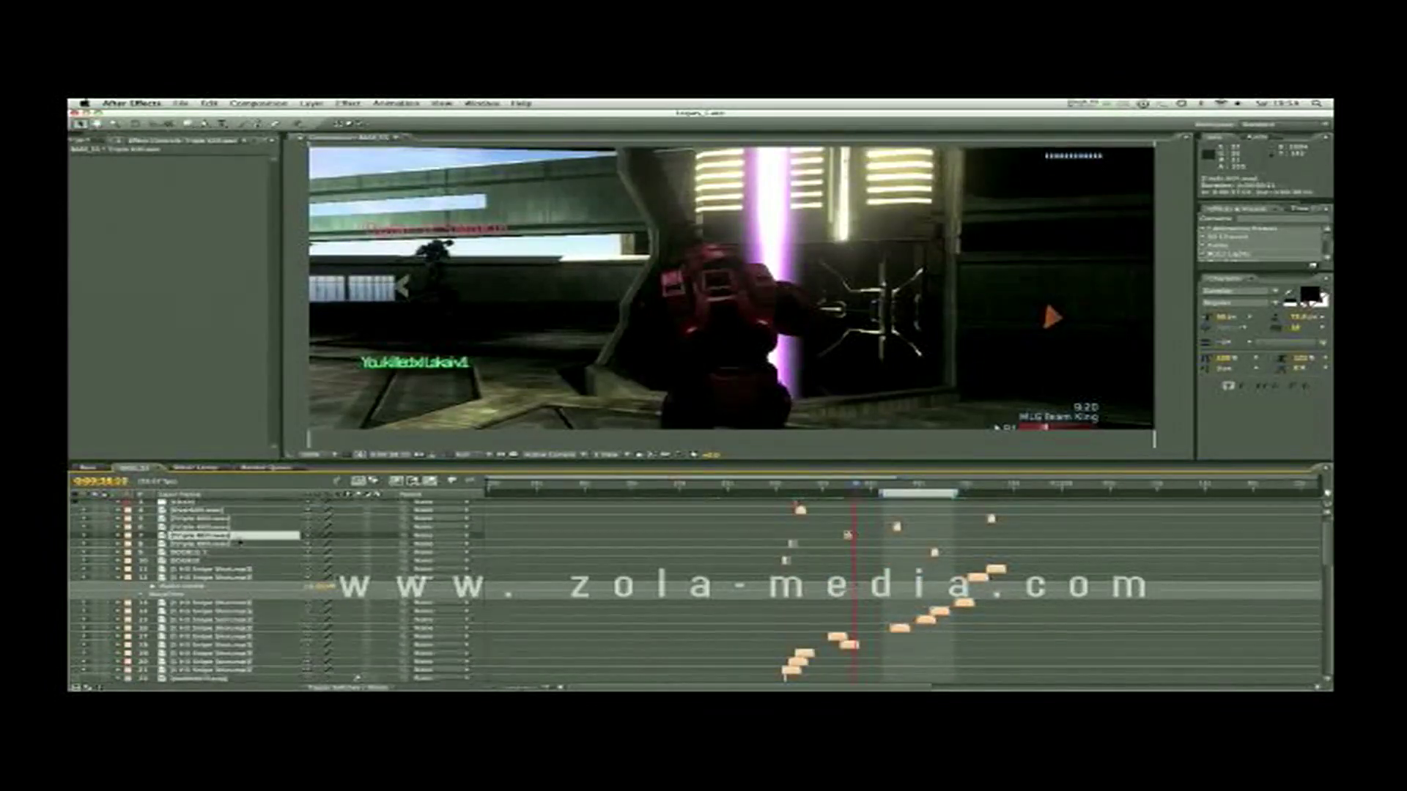
click(239, 553)
scroll(238, 555, up, 2)
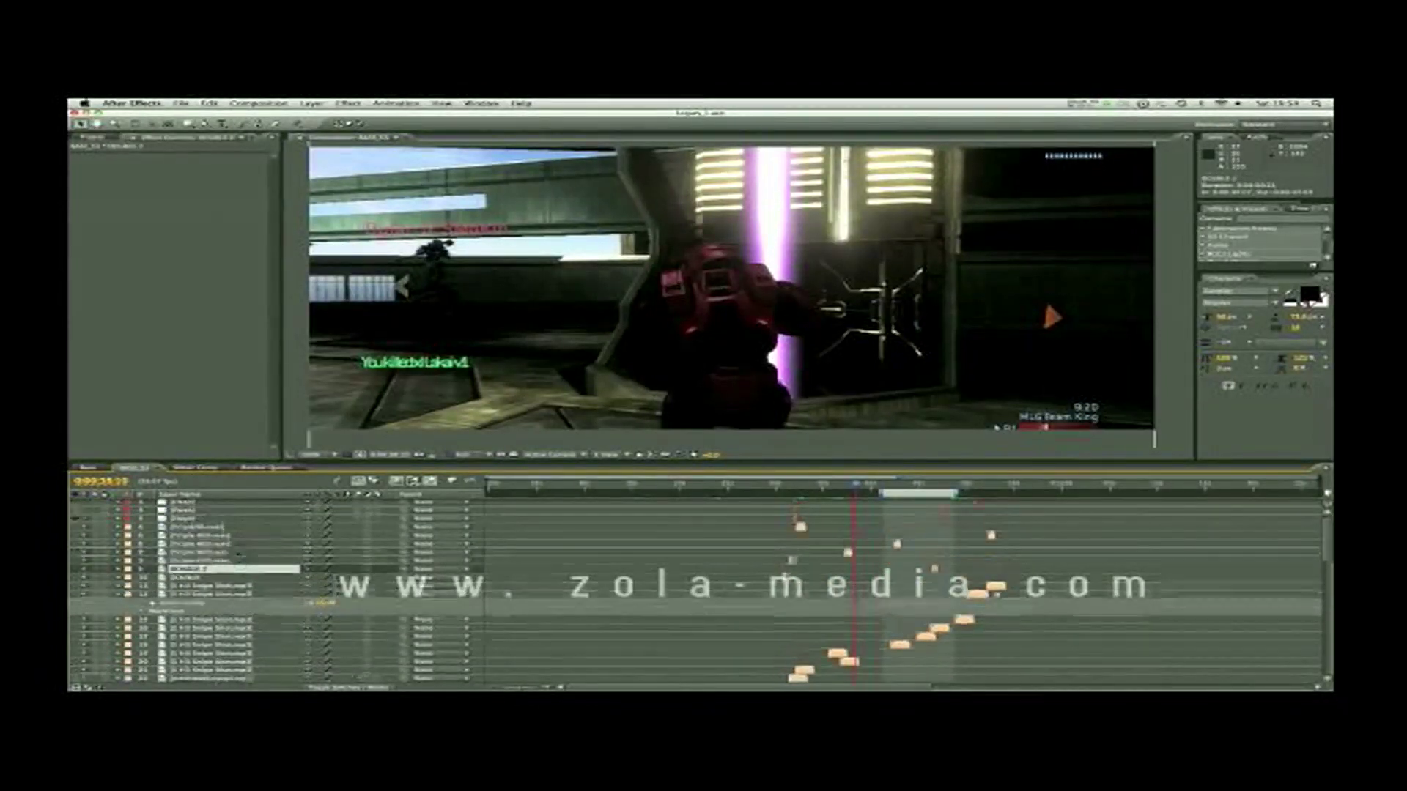
scroll(176, 515, up, 1)
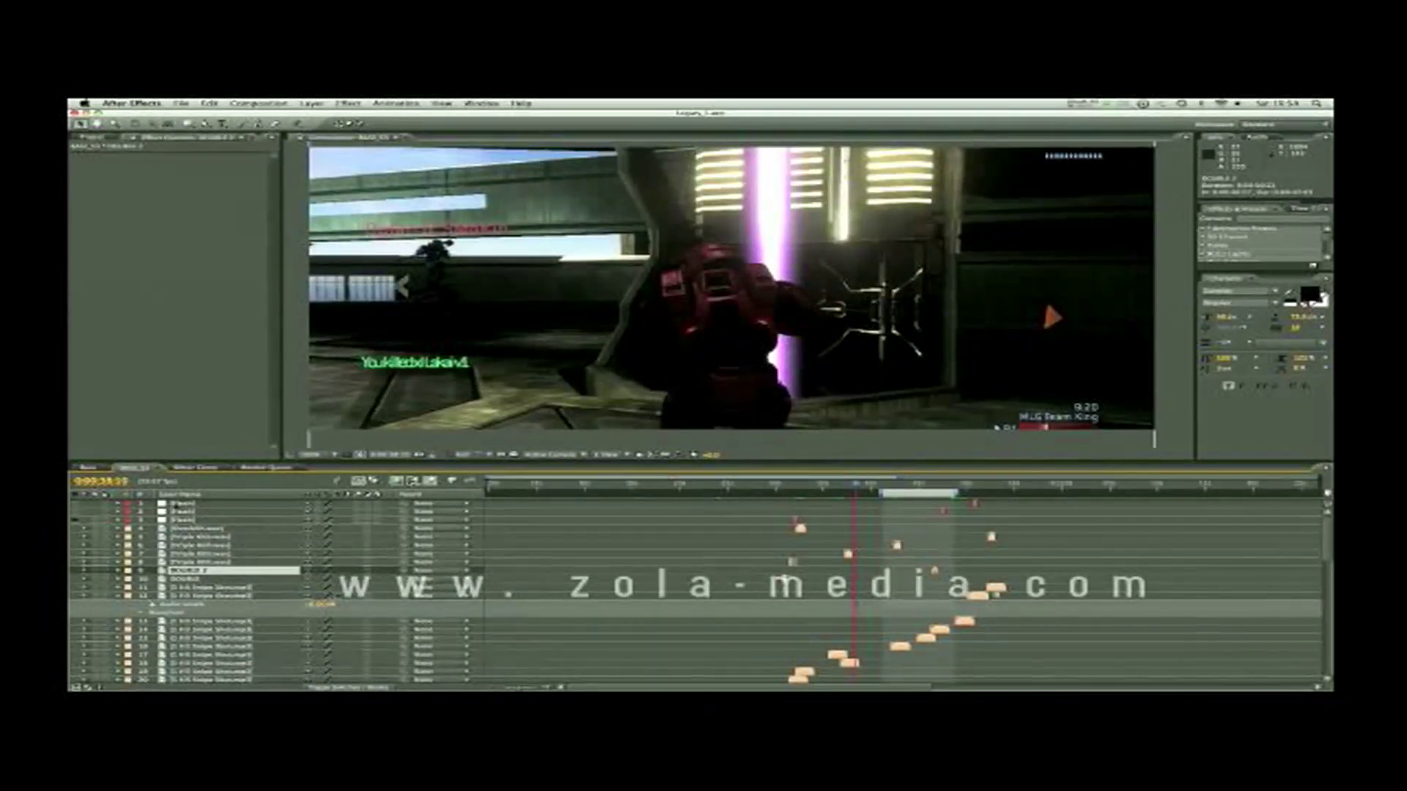
Select the topmost Flash layer and go to the flash at 0:00:32:02 with the timeline zoomed in around it
click(176, 505)
click(795, 486)
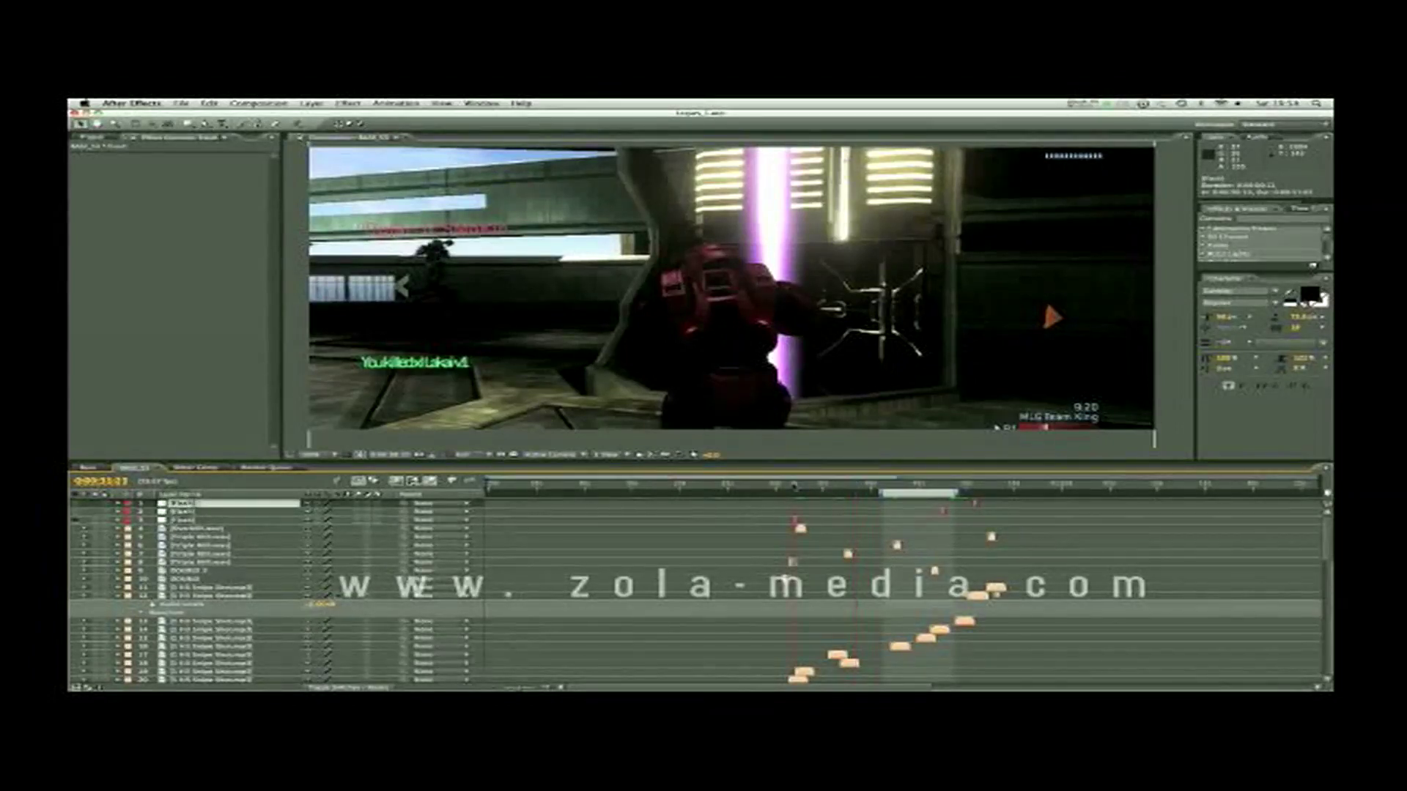
key(Page_Down)
key(Page_Down)
key(Page_Down)
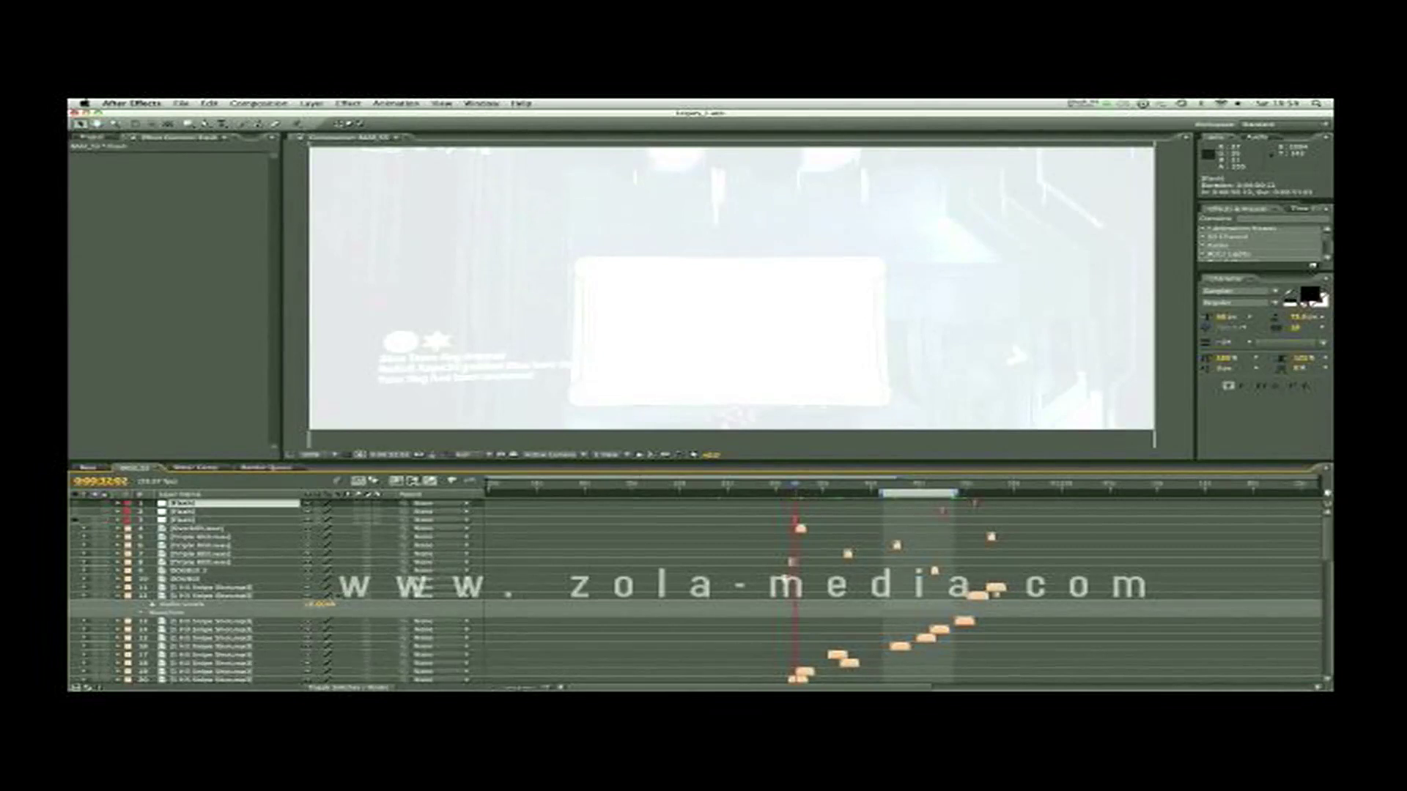
drag(520, 690, 527, 689)
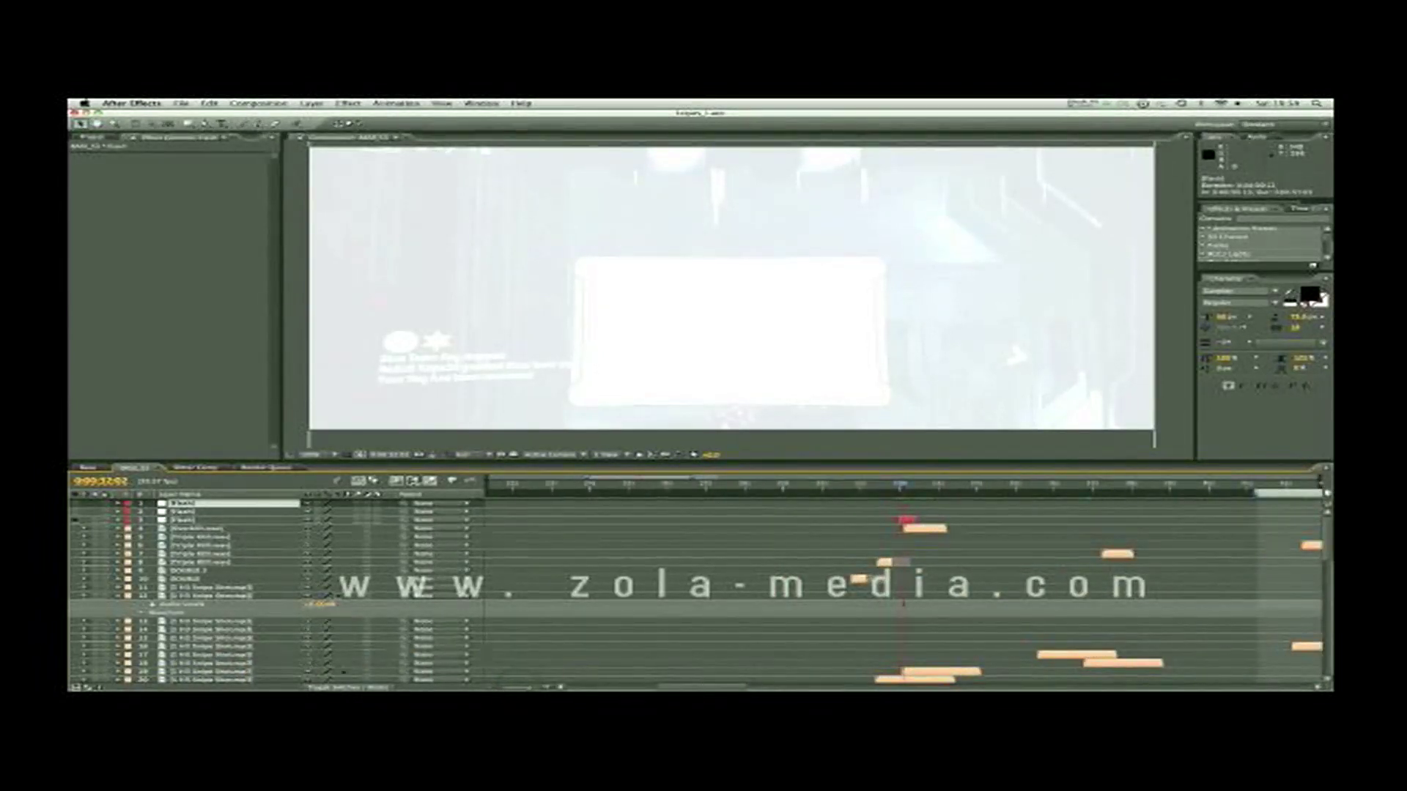
Show the layer blending modes in the timeline and set the second Flash layer's mode to Normal
click(344, 685)
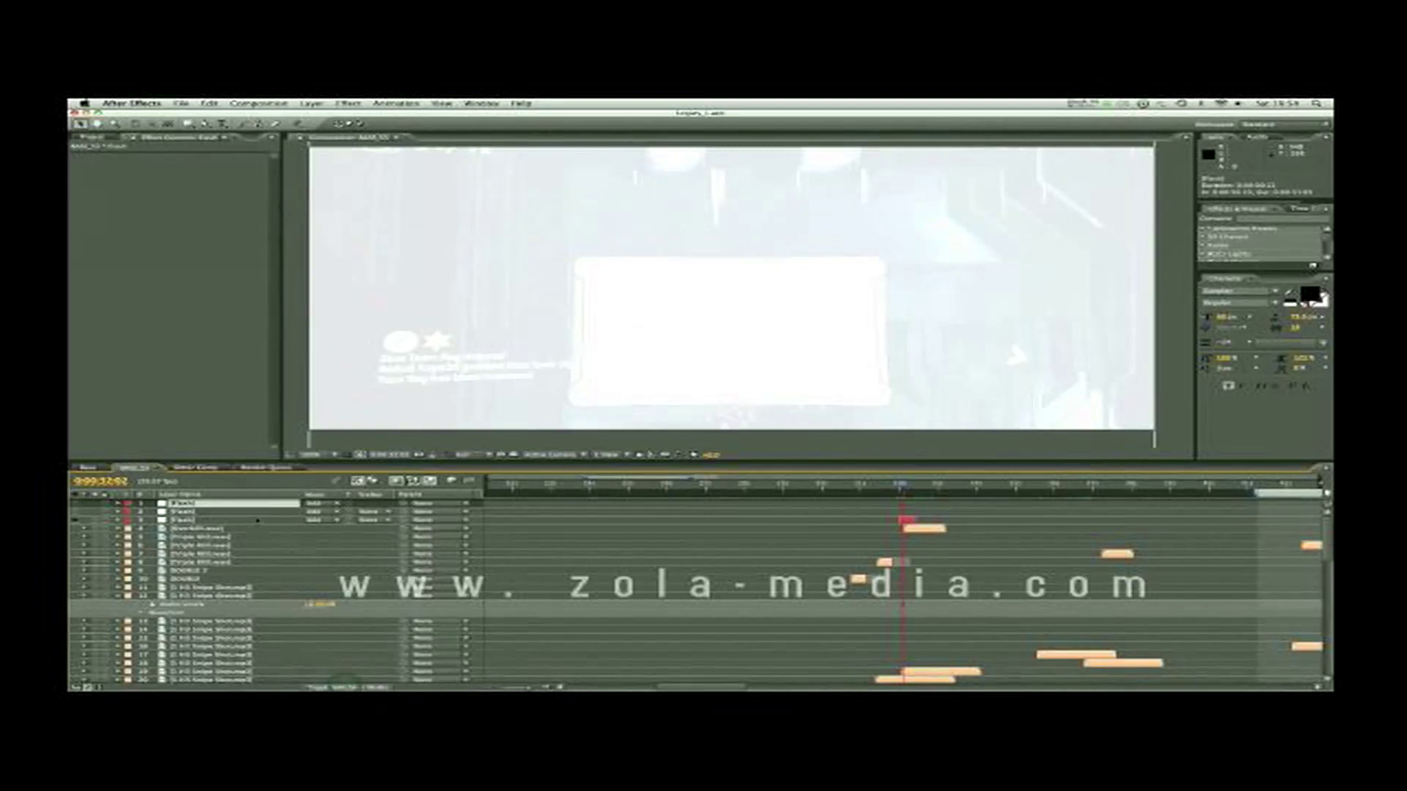
click(221, 512)
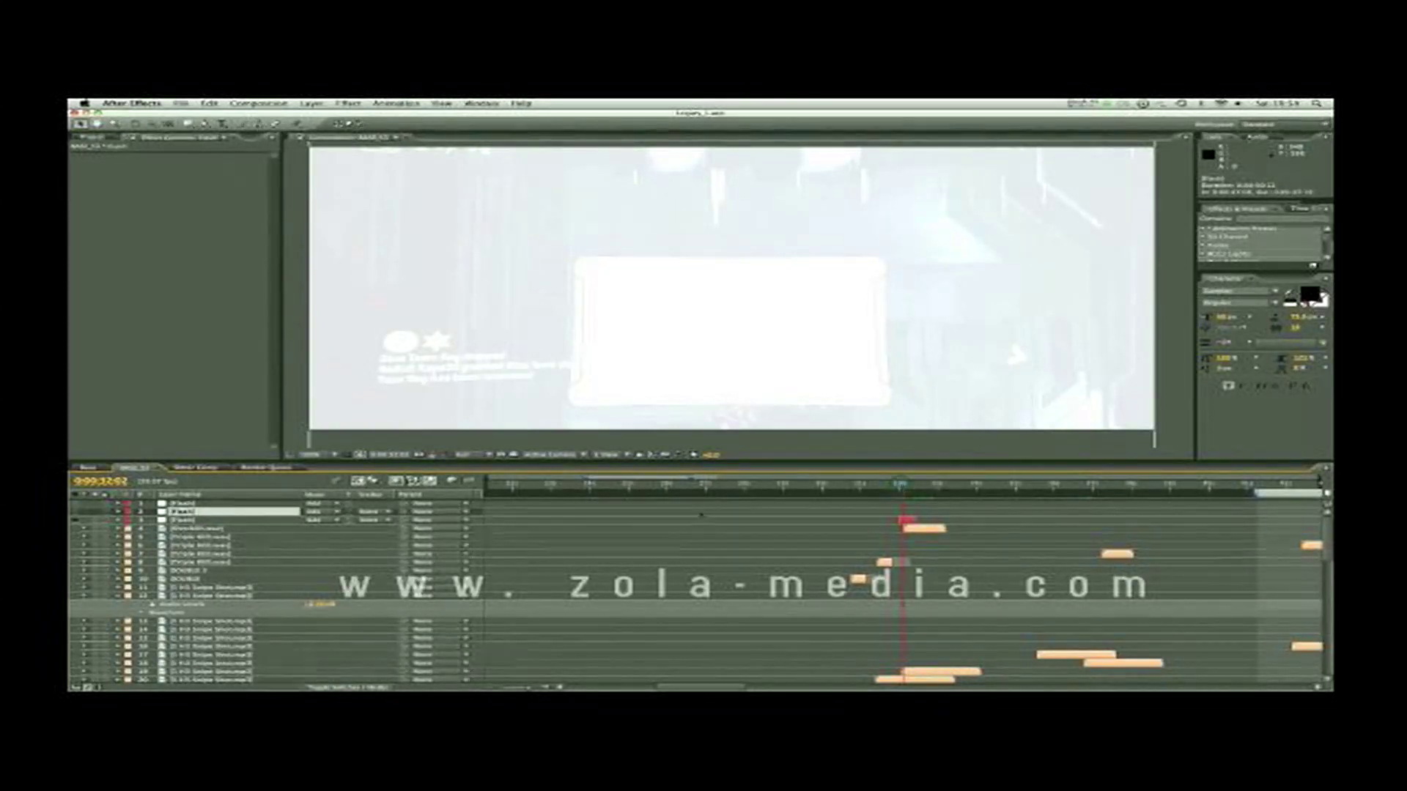
click(330, 513)
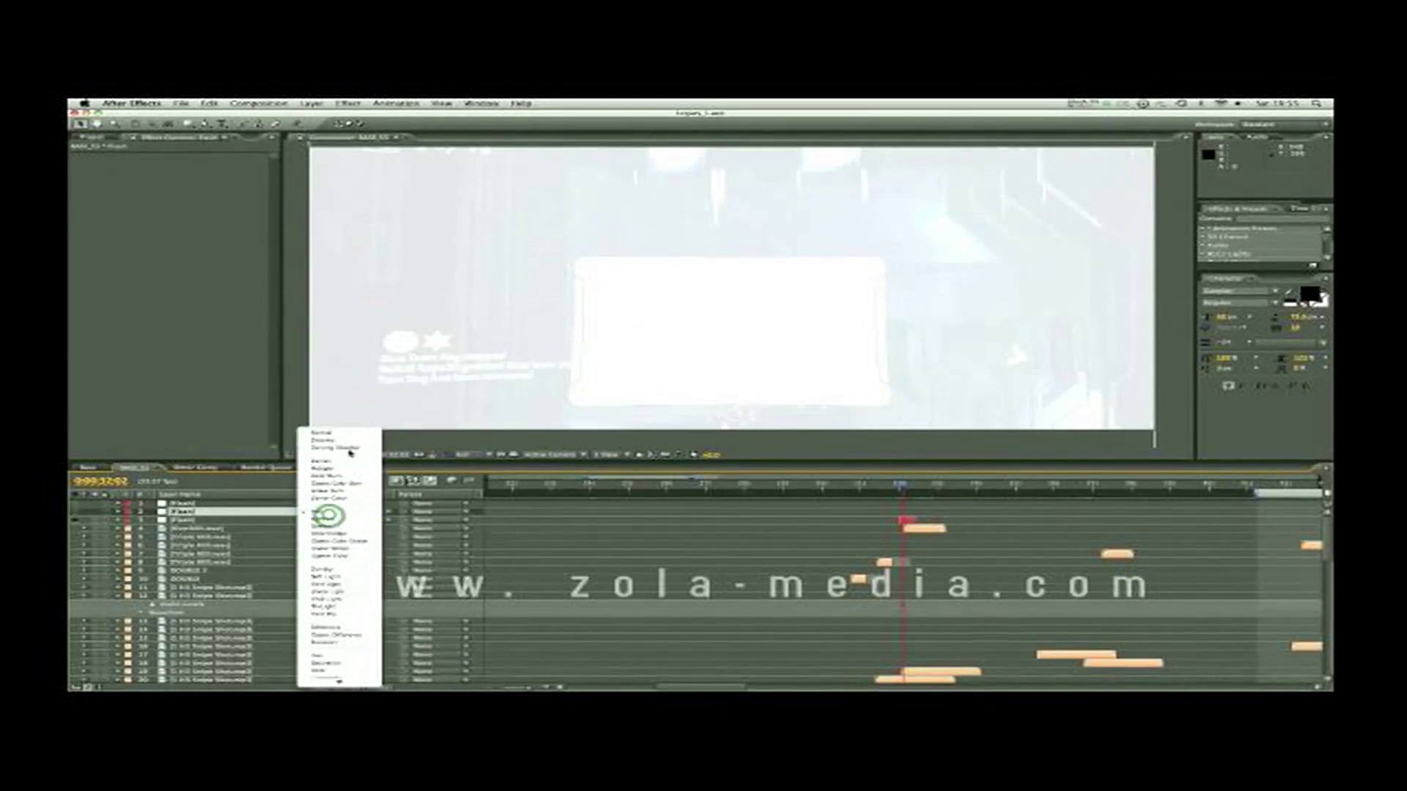
click(356, 437)
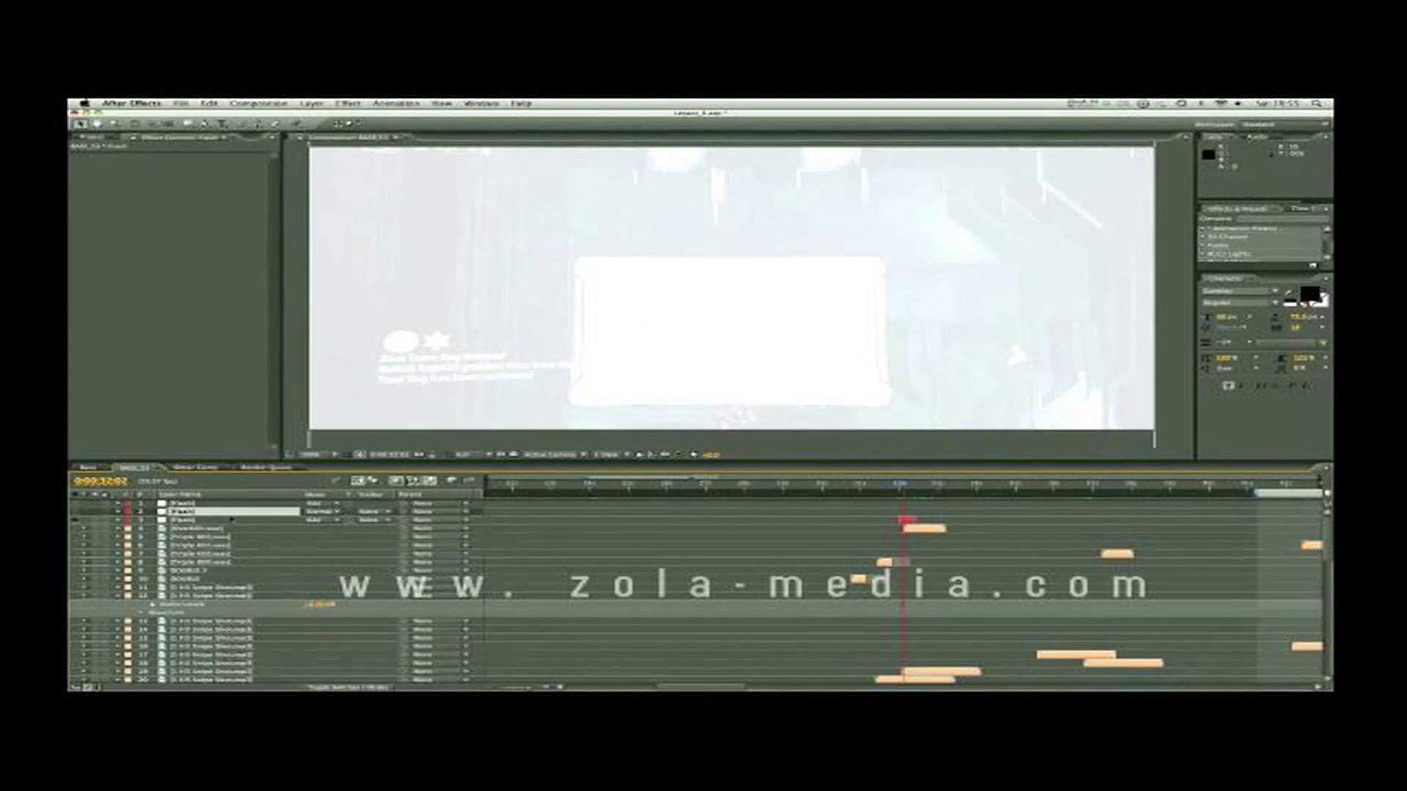
Try the Normal blending mode on the third Flash layer and return it to Add
click(231, 520)
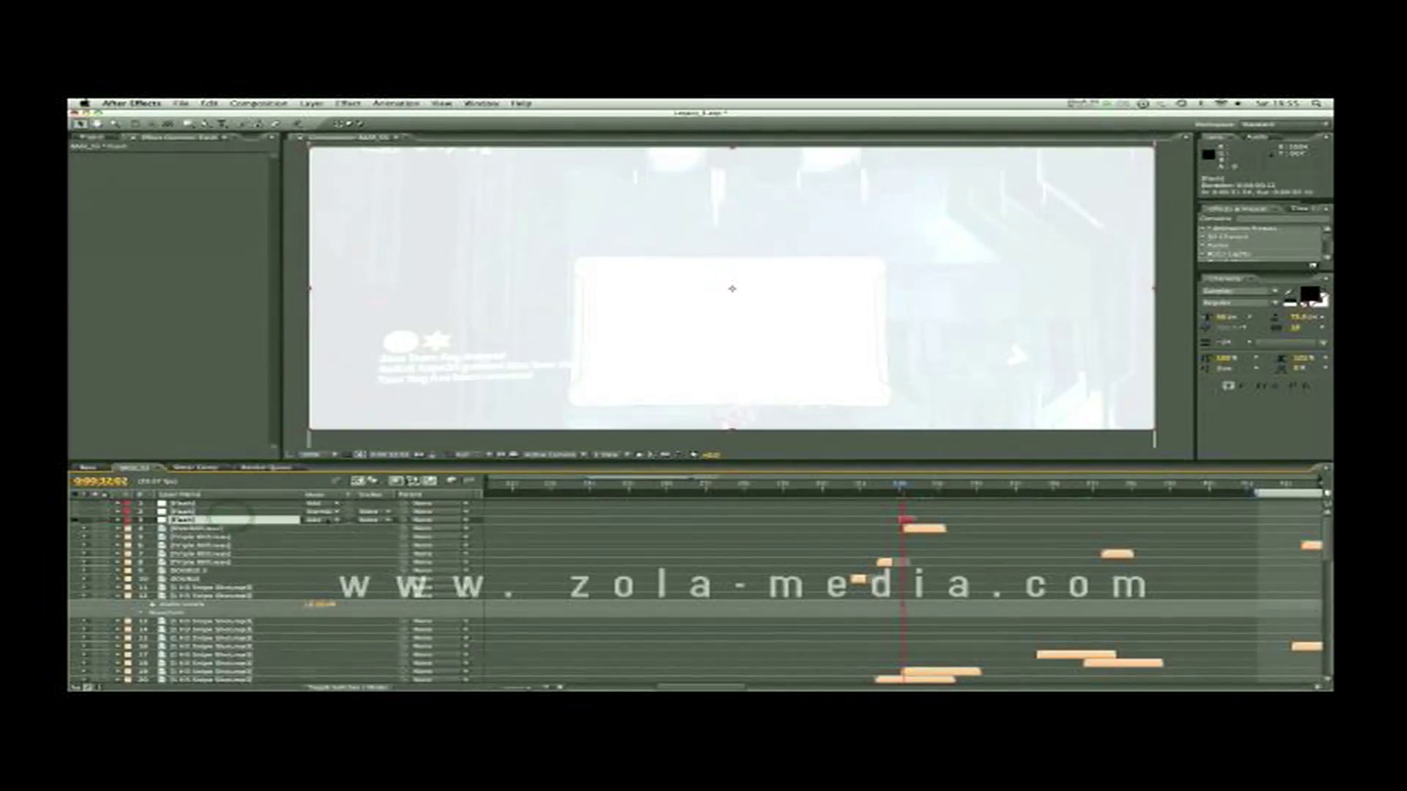
click(320, 519)
click(339, 444)
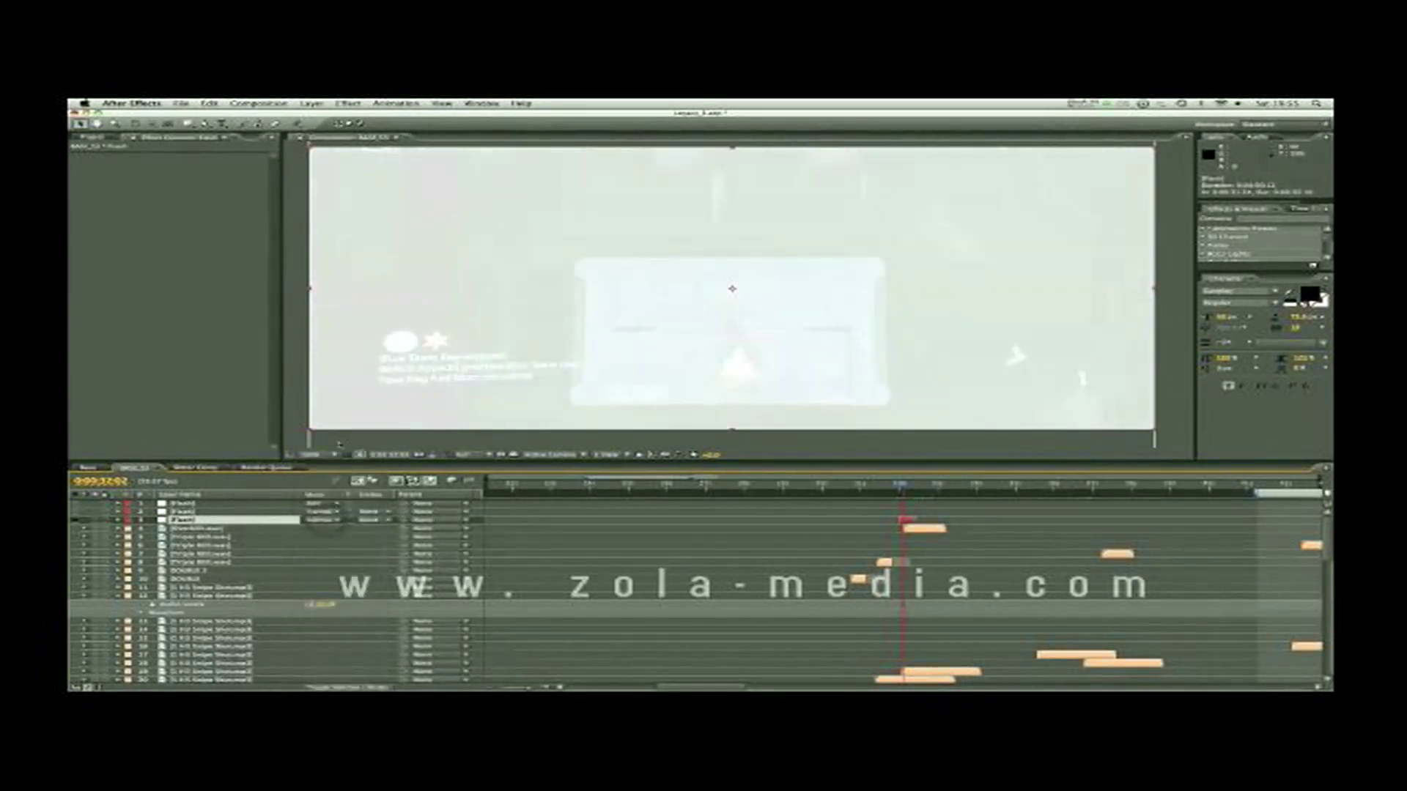
click(320, 520)
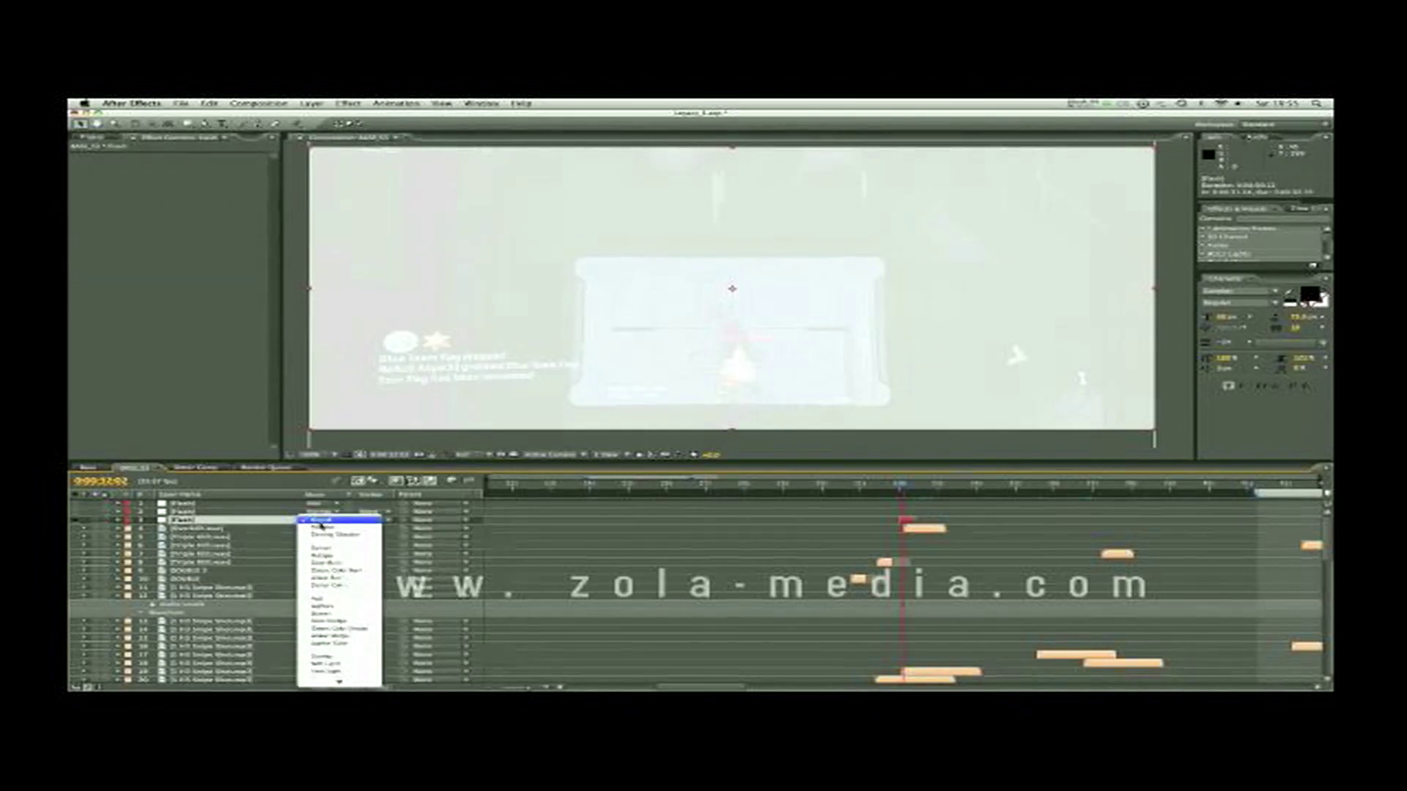
click(334, 599)
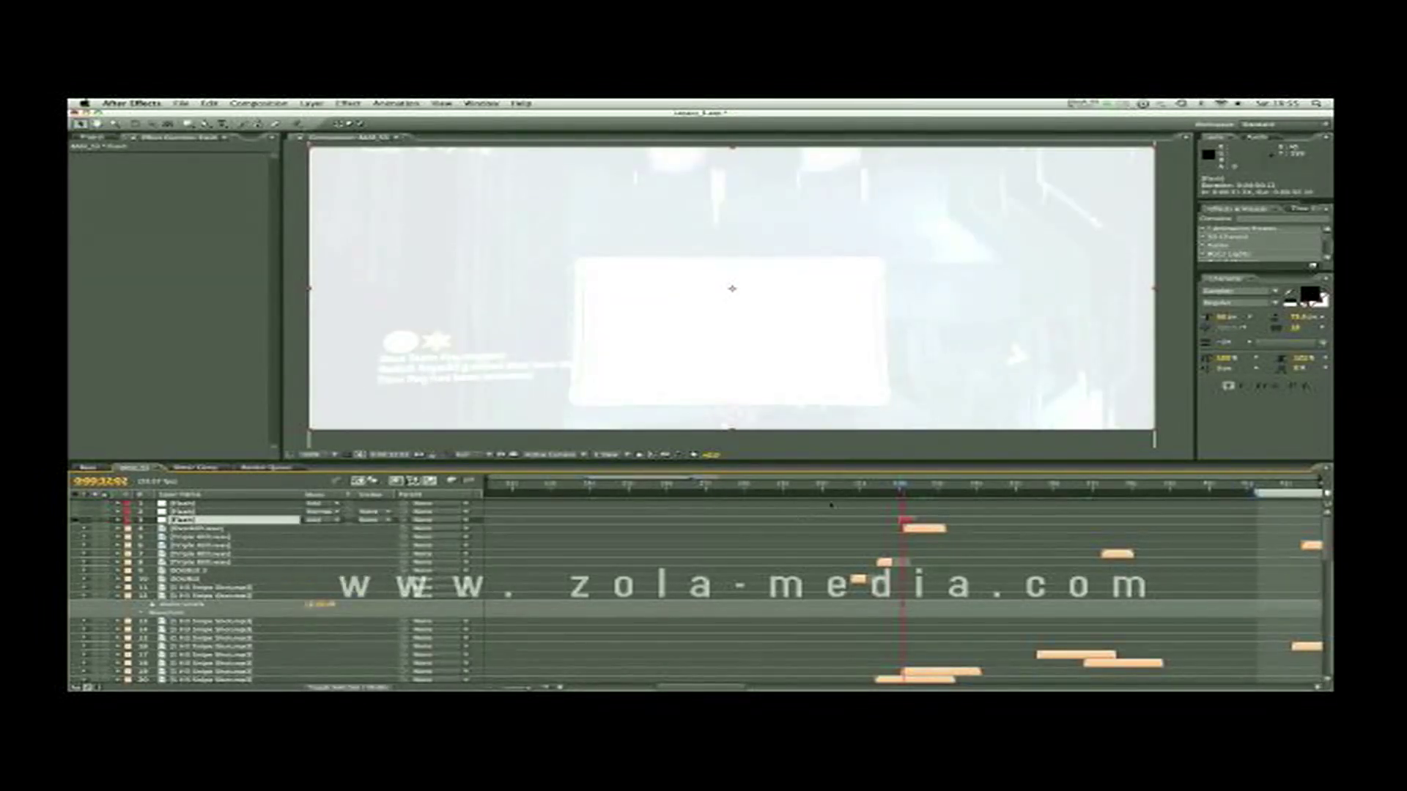
Deselect the Flash layer and step frame by frame through the flash to 0:00:32:05 to examine how it fades
click(929, 576)
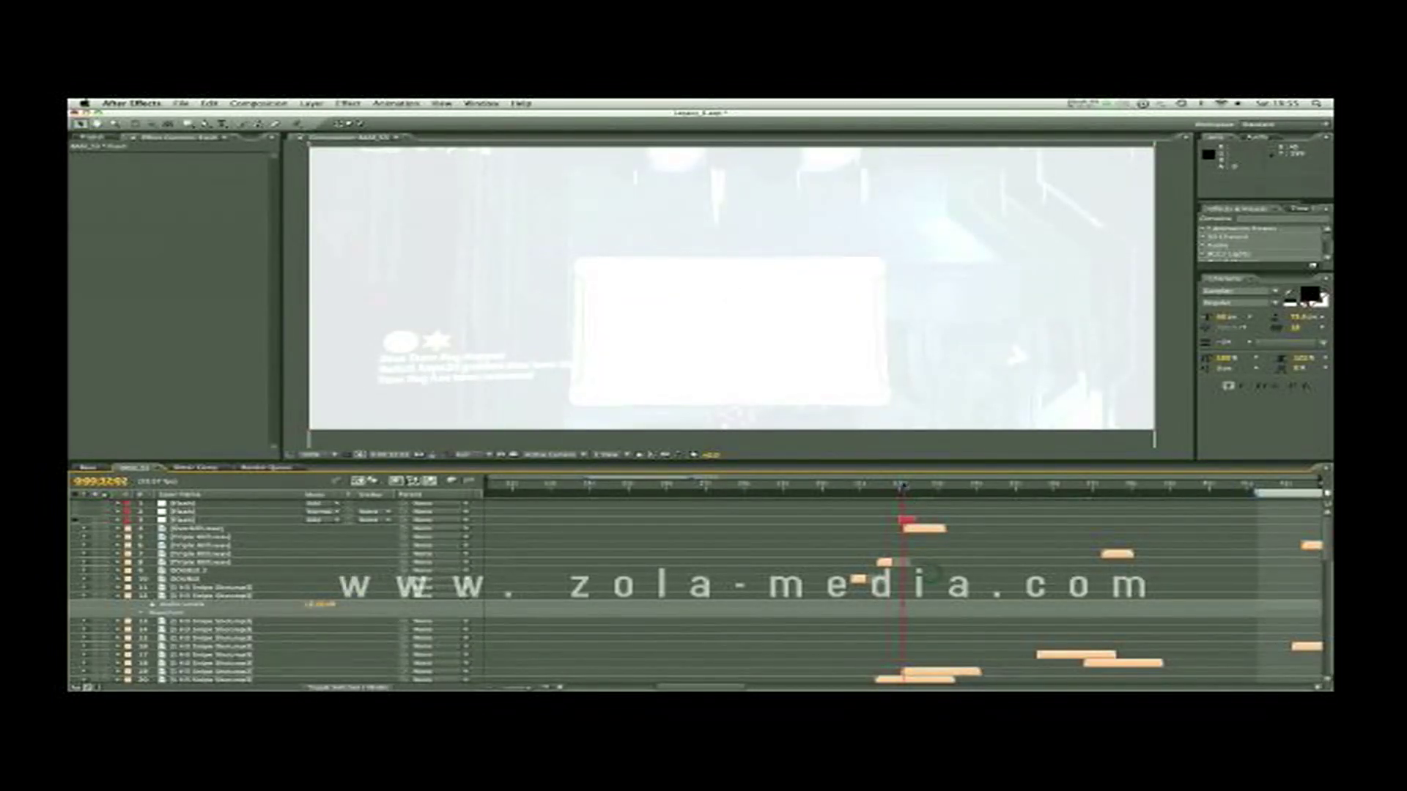
drag(904, 486, 902, 485)
key(Page_Up)
key(Page_Up)
key(Page_Up)
key(Page_Down)
key(Page_Down)
key(Page_Down)
key(Page_Down)
key(Page_Down)
key(Page_Down)
key(Page_Down)
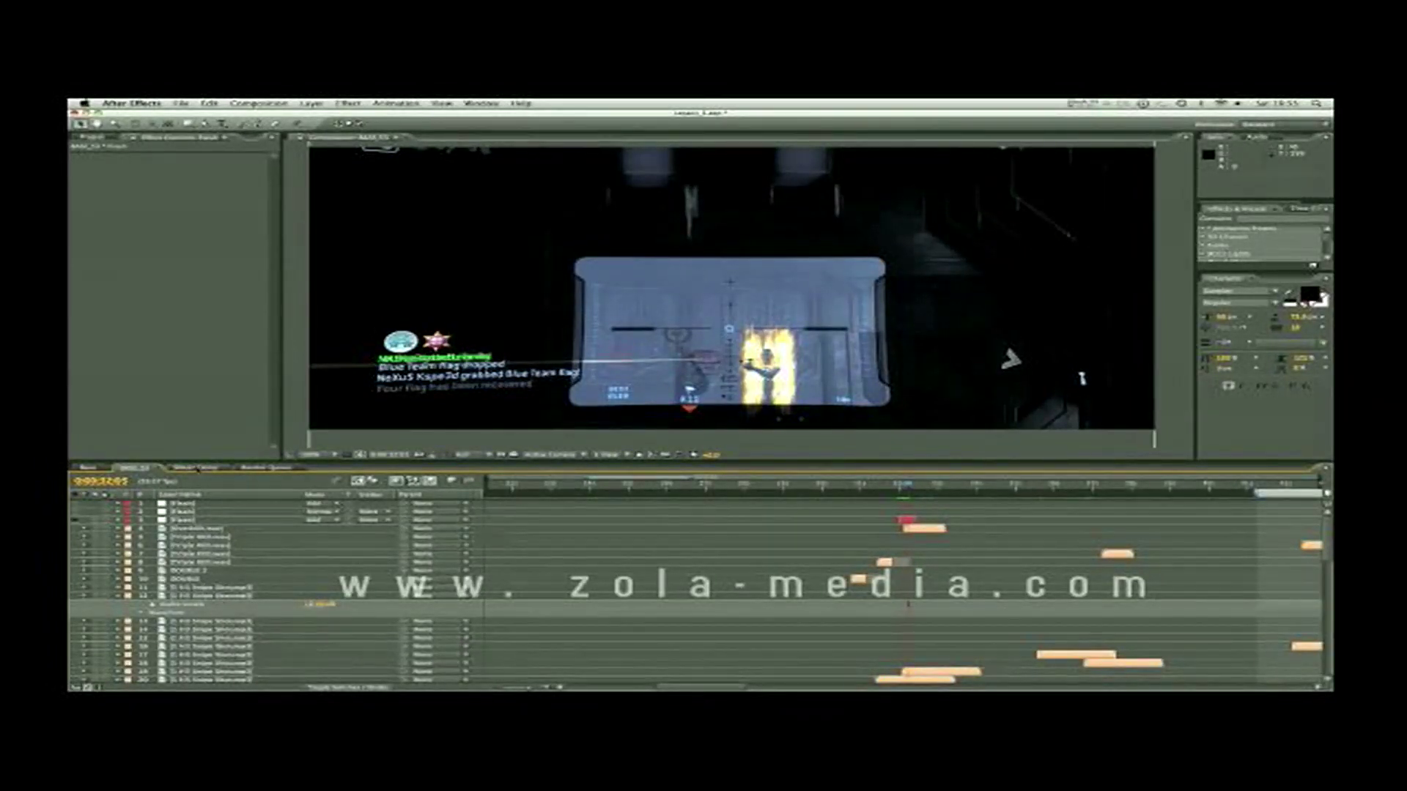
Open the composition with the broken image pieces and scrub its first frames to examine how the pieces fly apart
click(196, 467)
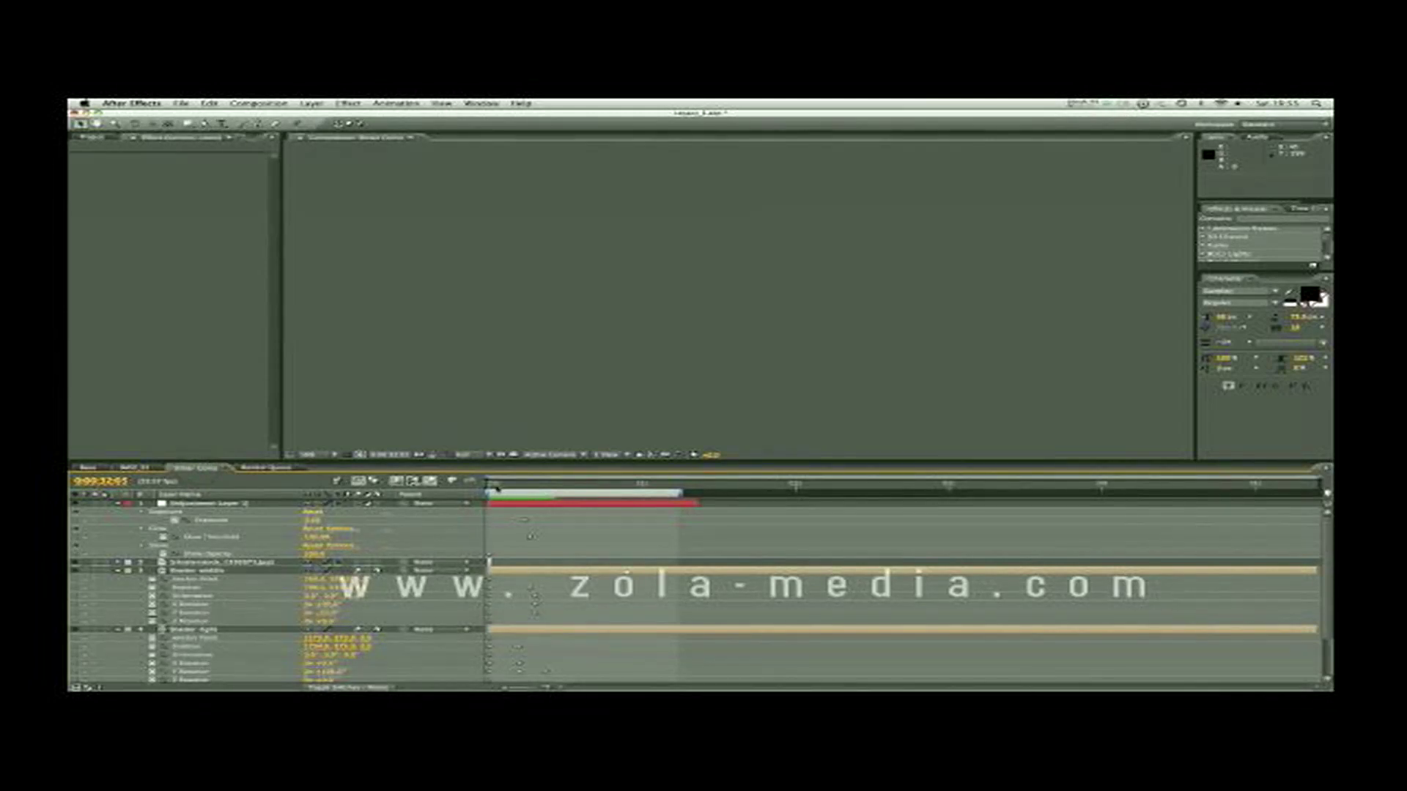
click(497, 487)
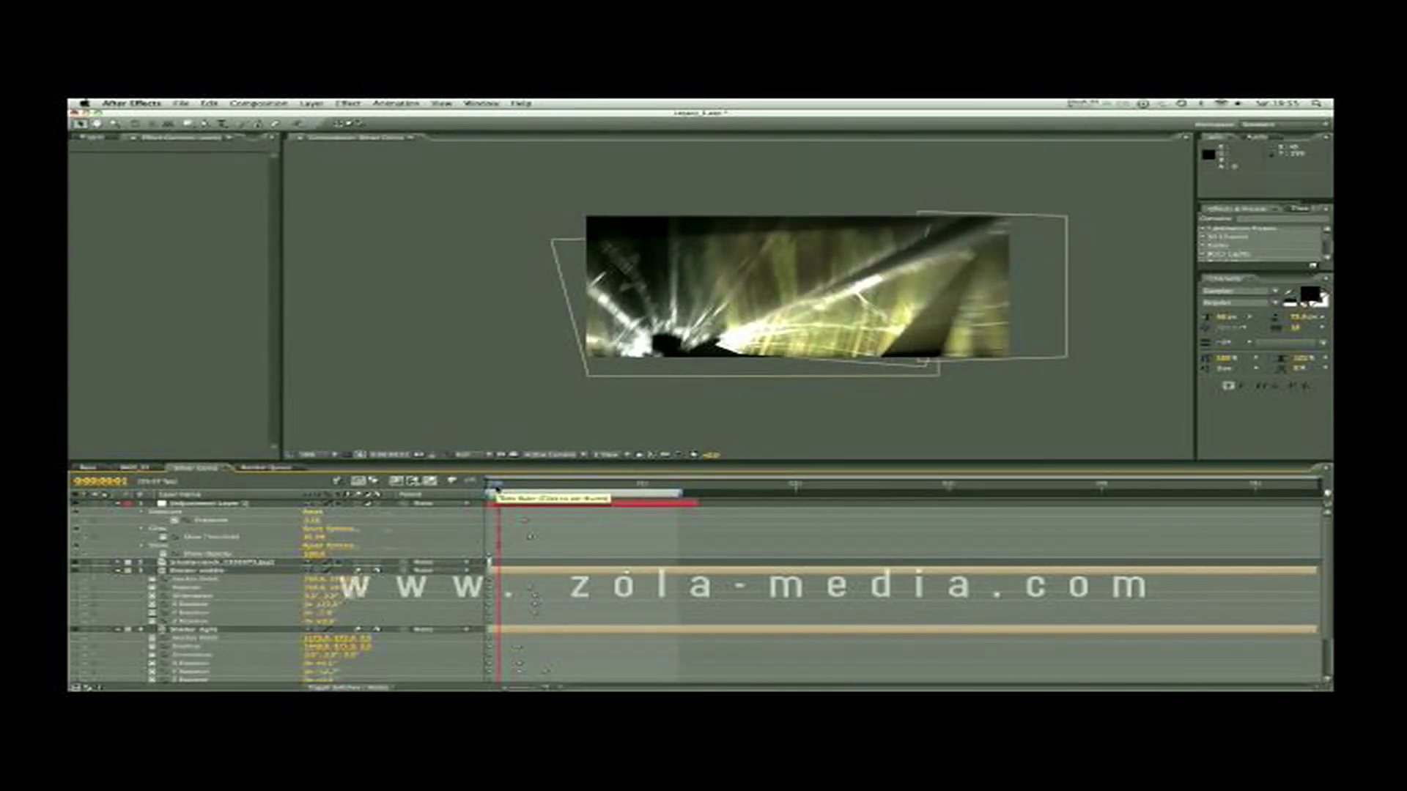
drag(497, 487, 490, 490)
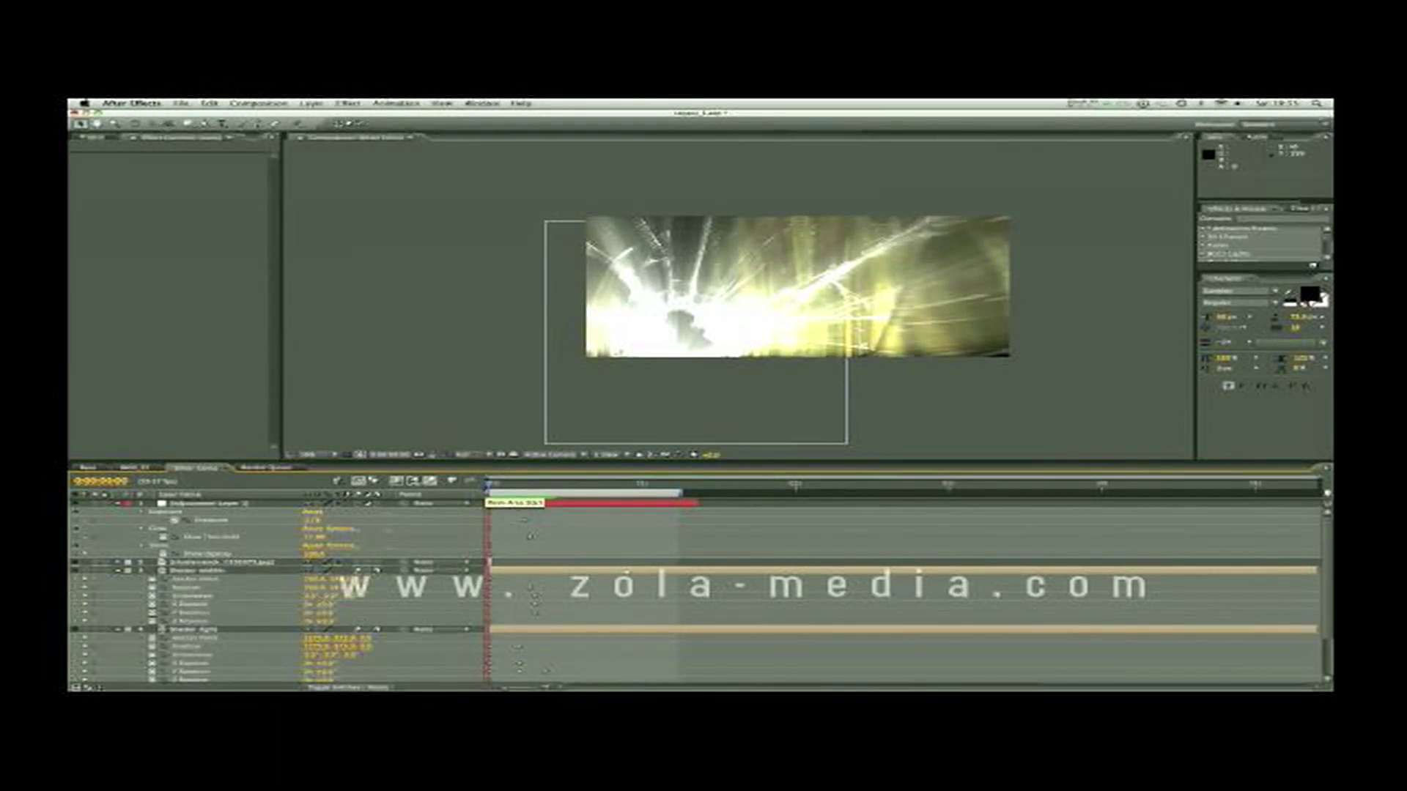
key(space)
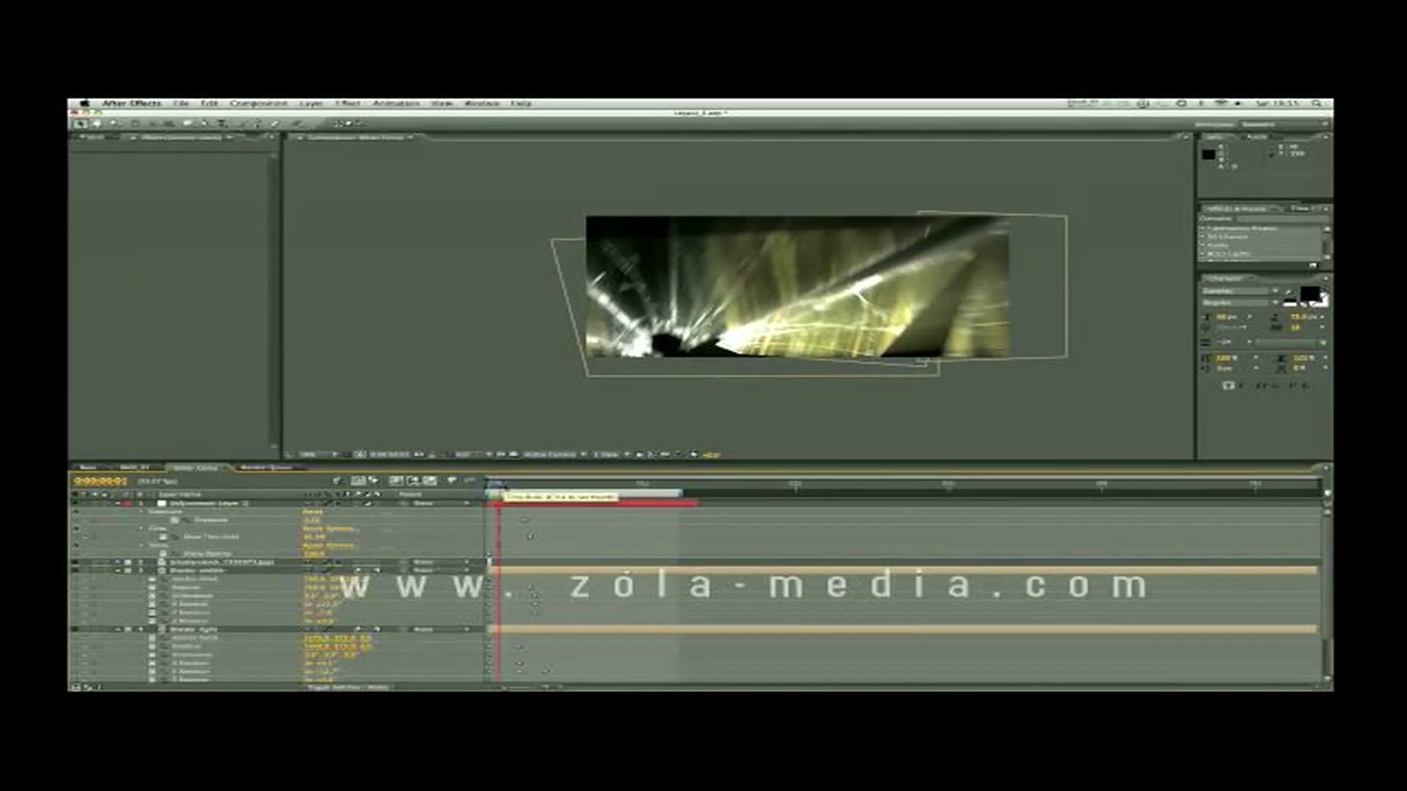
click(505, 487)
click(515, 484)
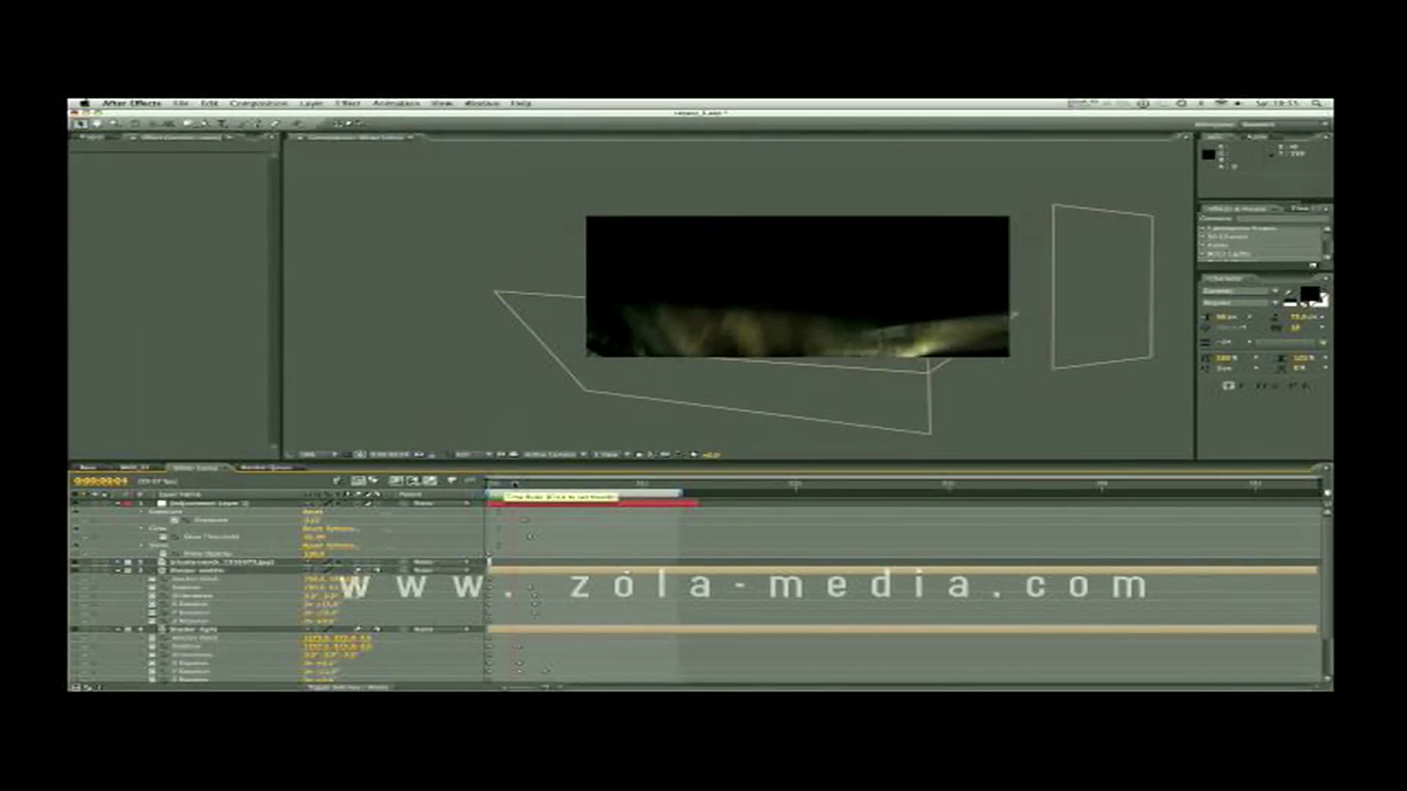
click(518, 484)
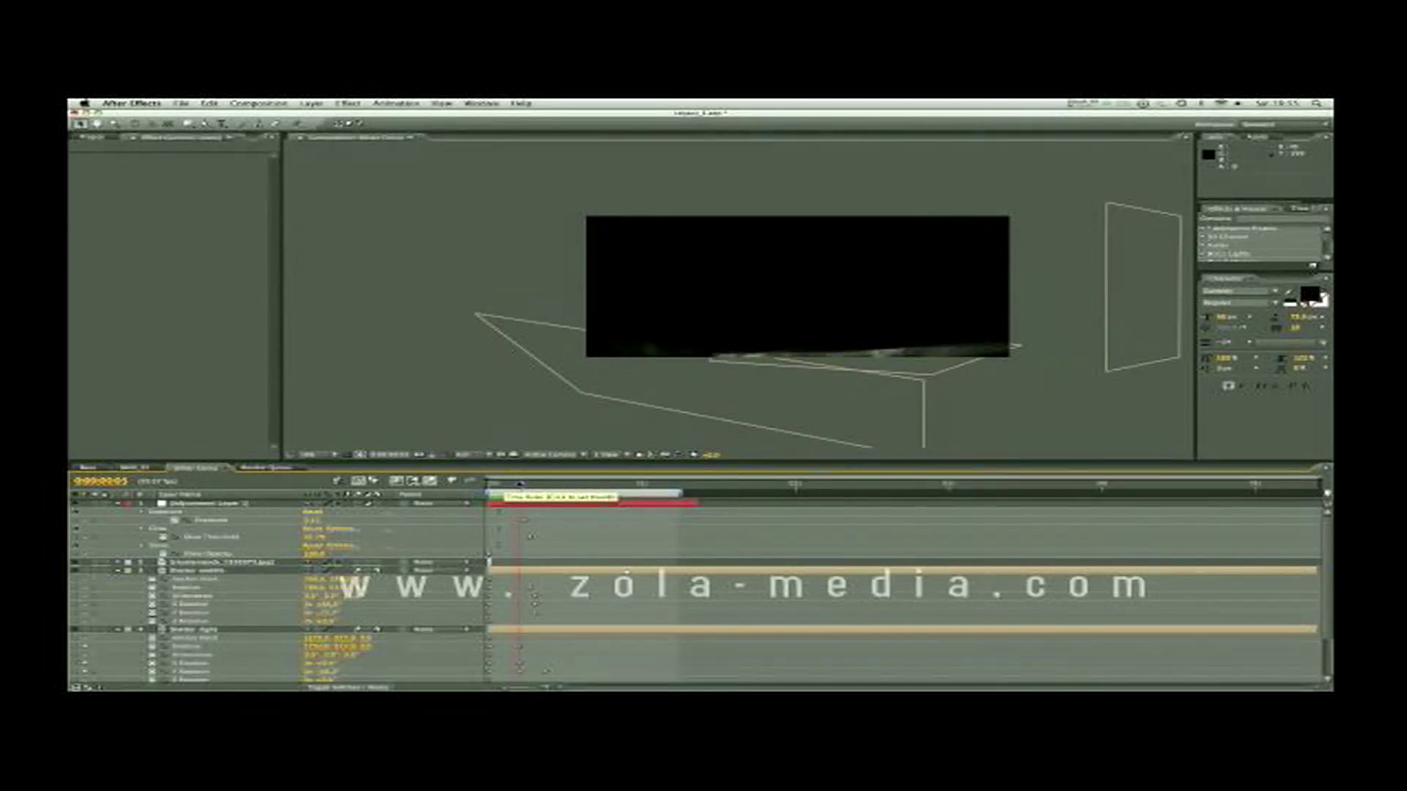
click(524, 484)
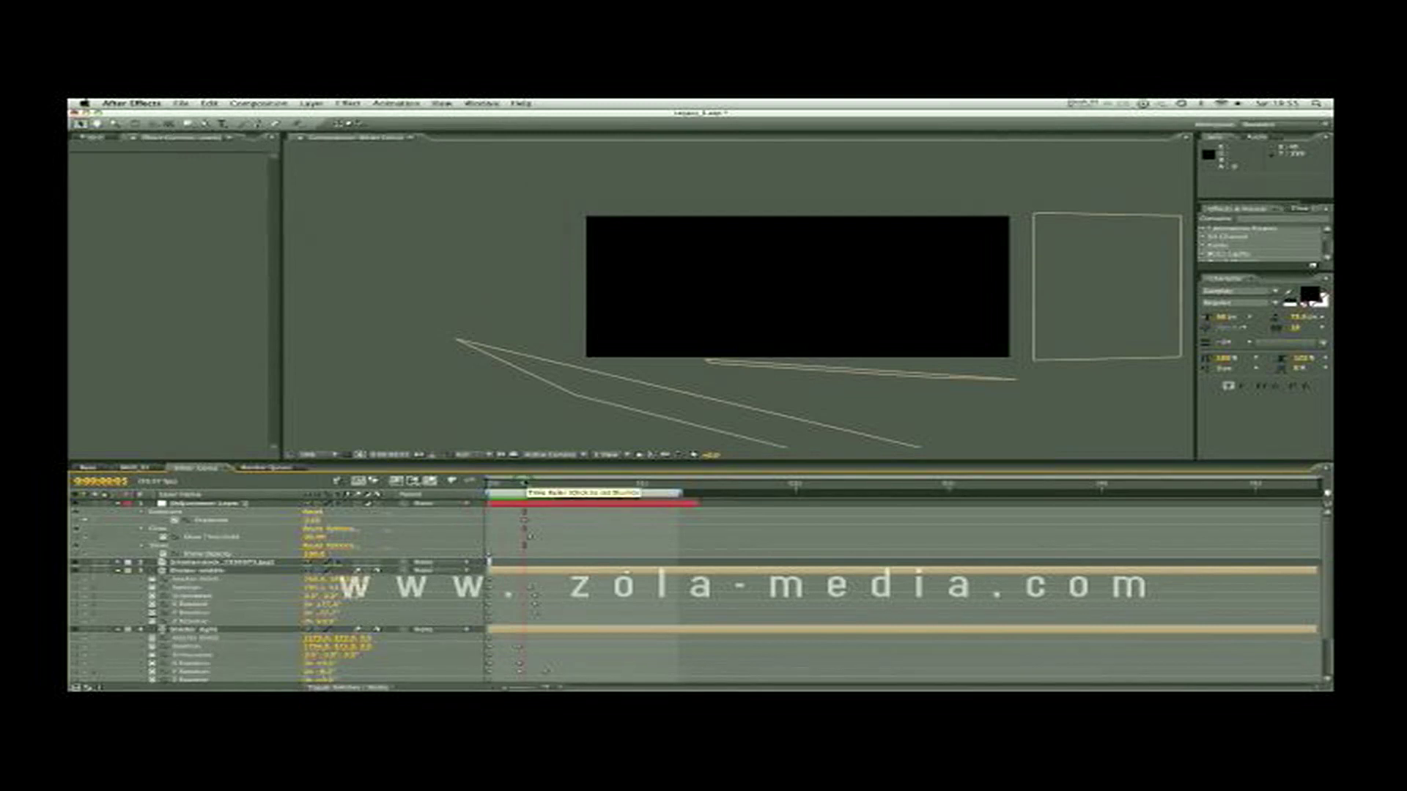
click(530, 484)
drag(532, 485, 489, 485)
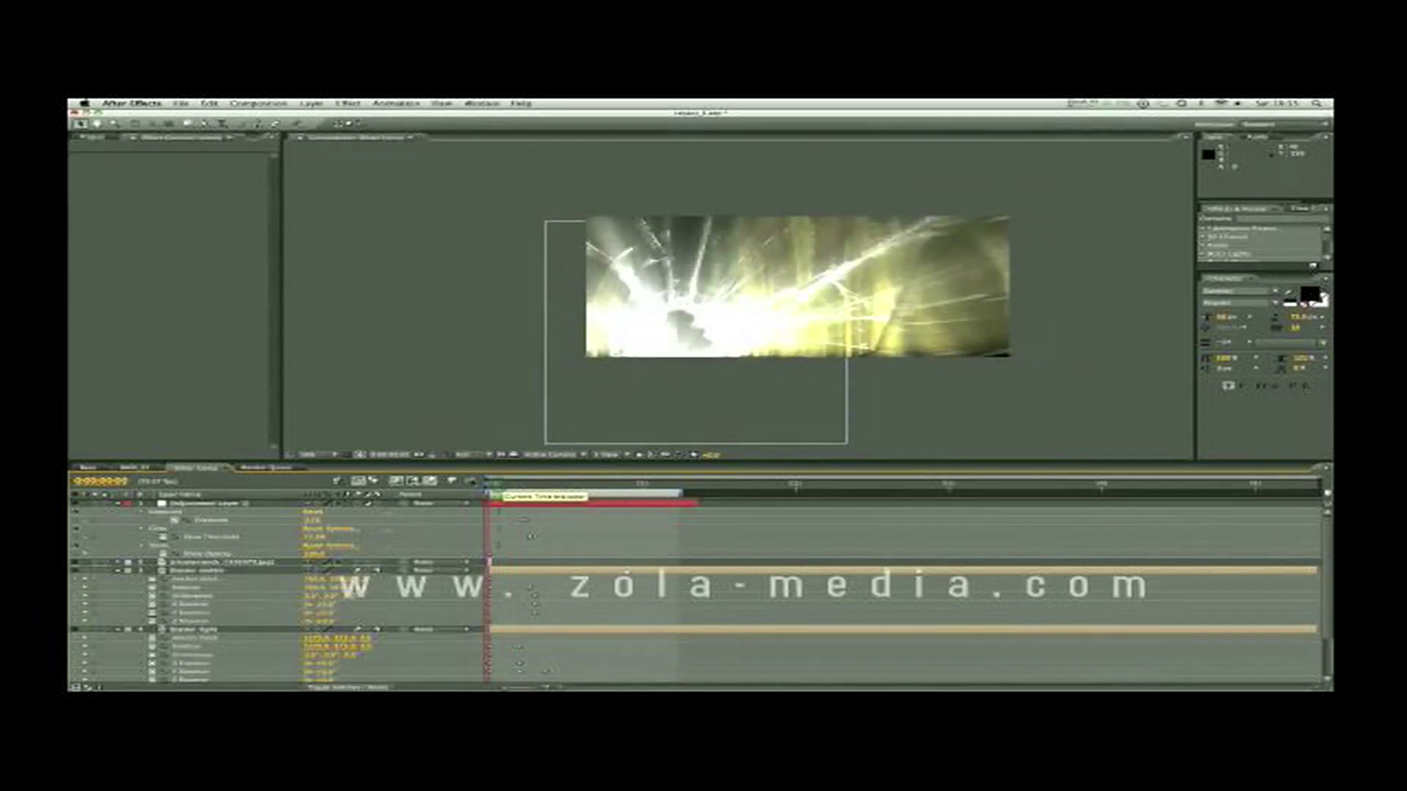
RAM preview the shatter composition and scrub the main montage's gameplay clips to 0:00:53:01 to examine how they follow each other
key(KP_0)
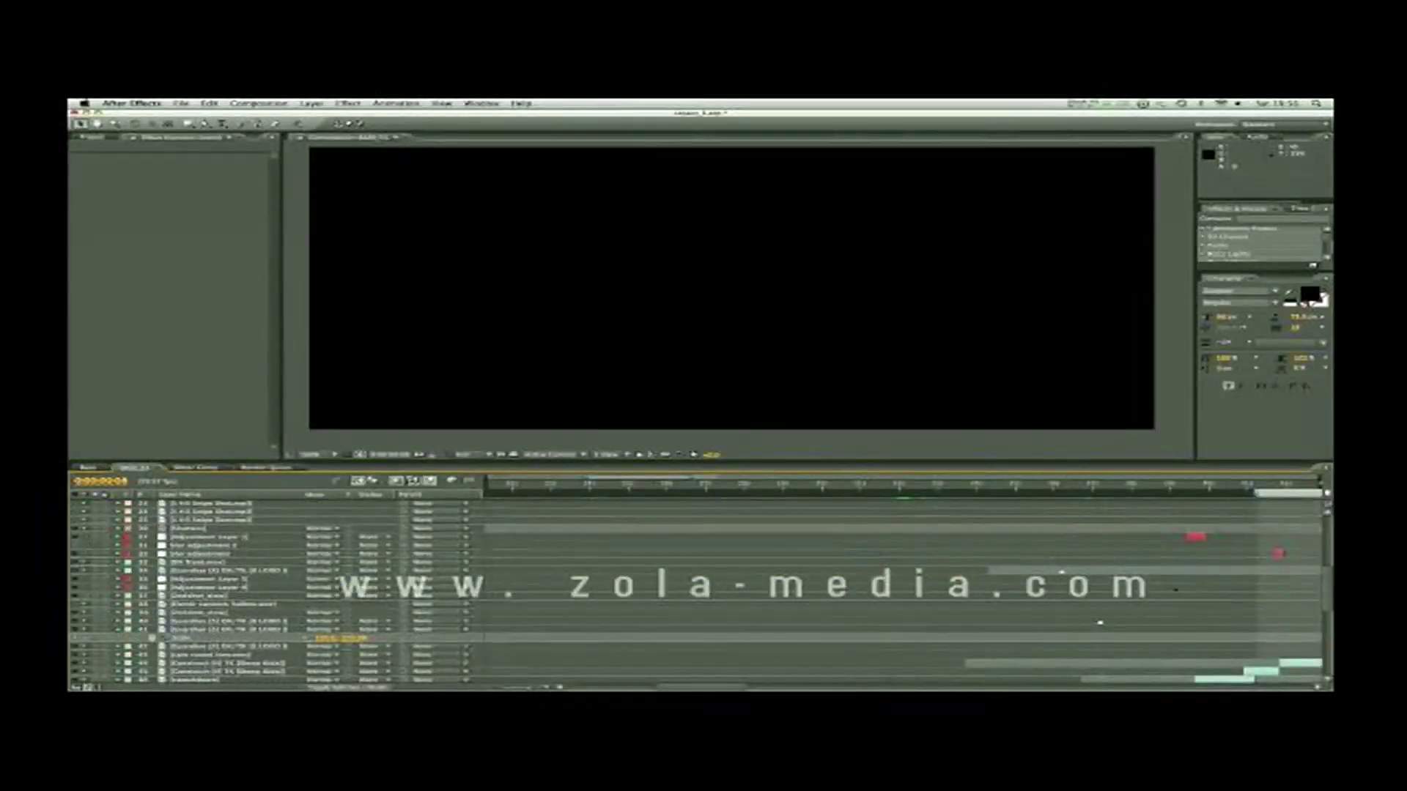
drag(701, 688, 782, 687)
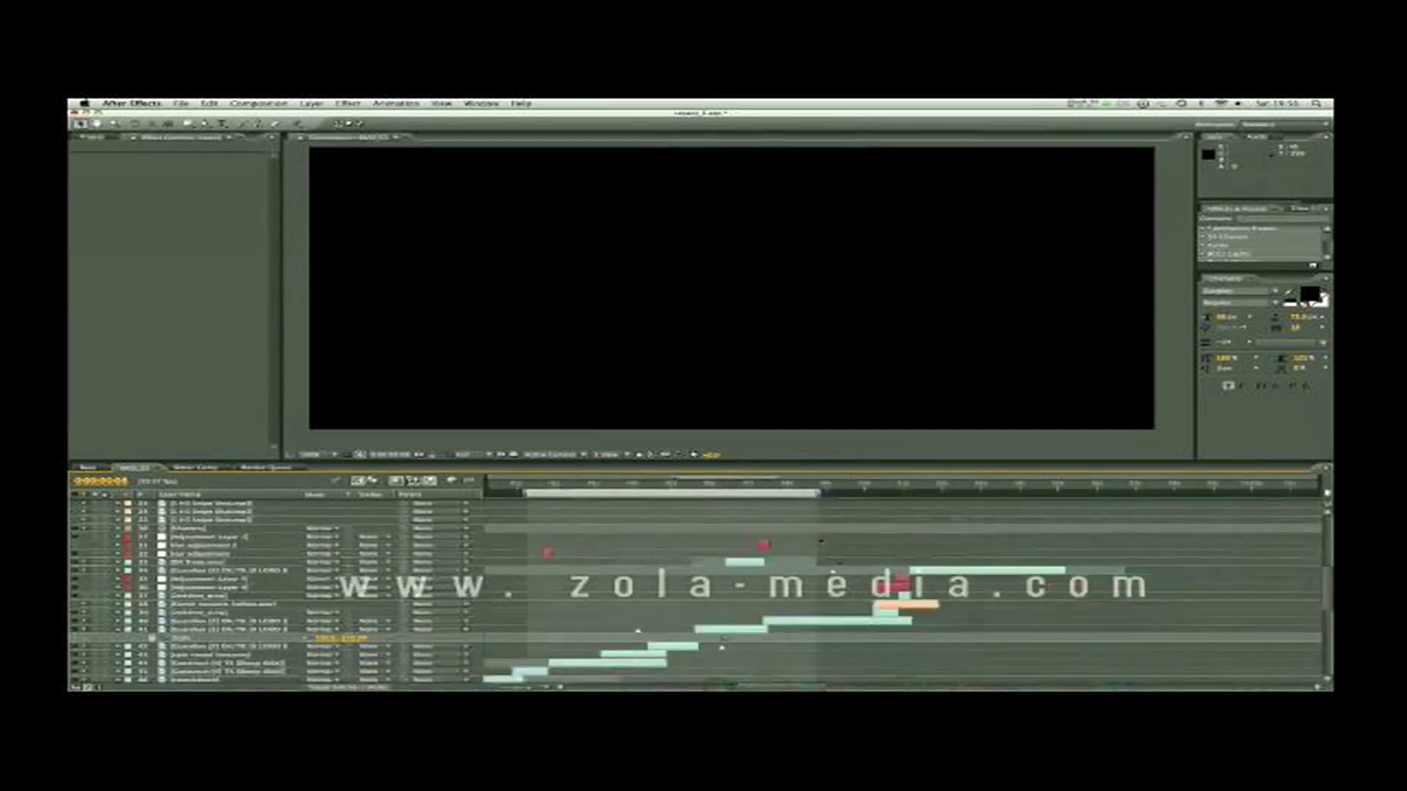
drag(681, 485, 767, 484)
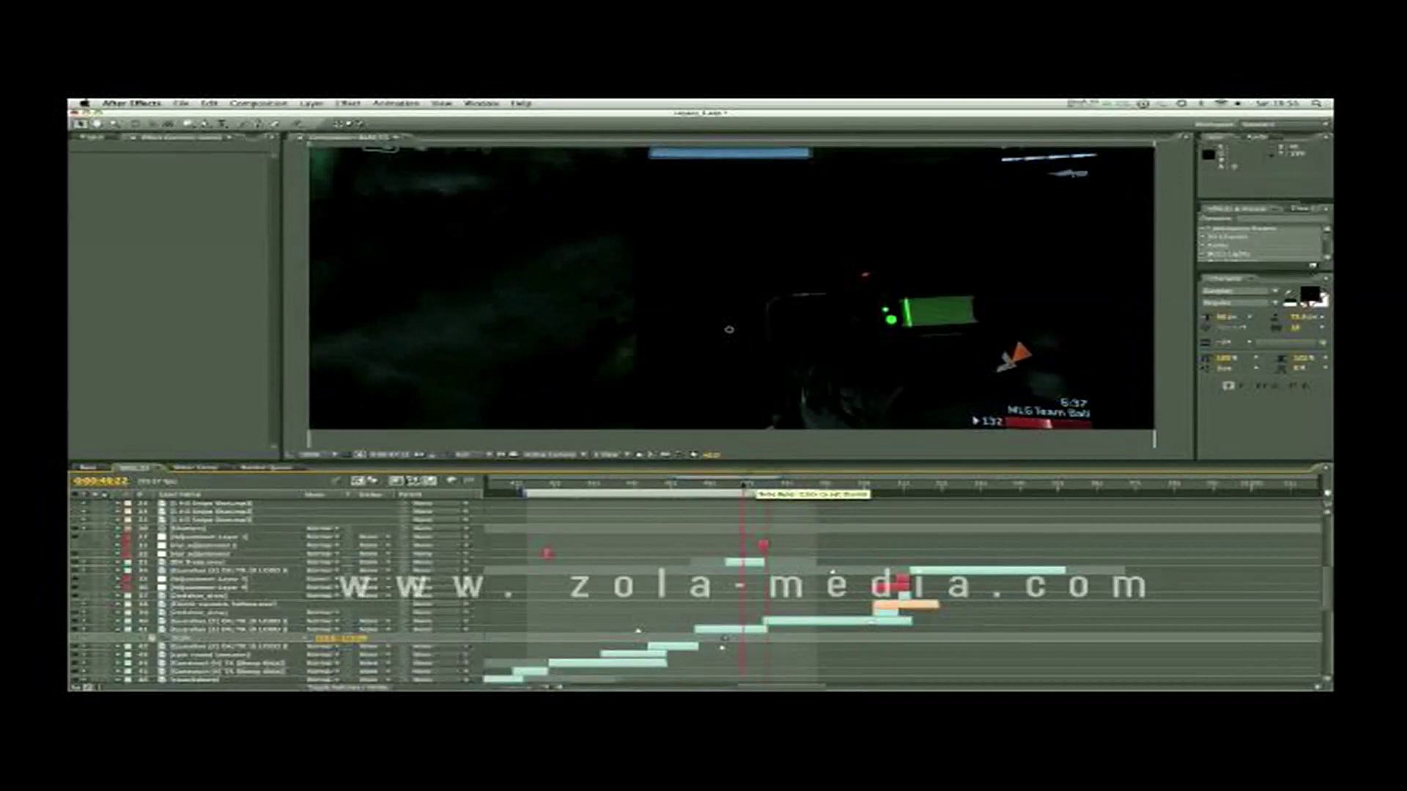
click(742, 485)
click(755, 485)
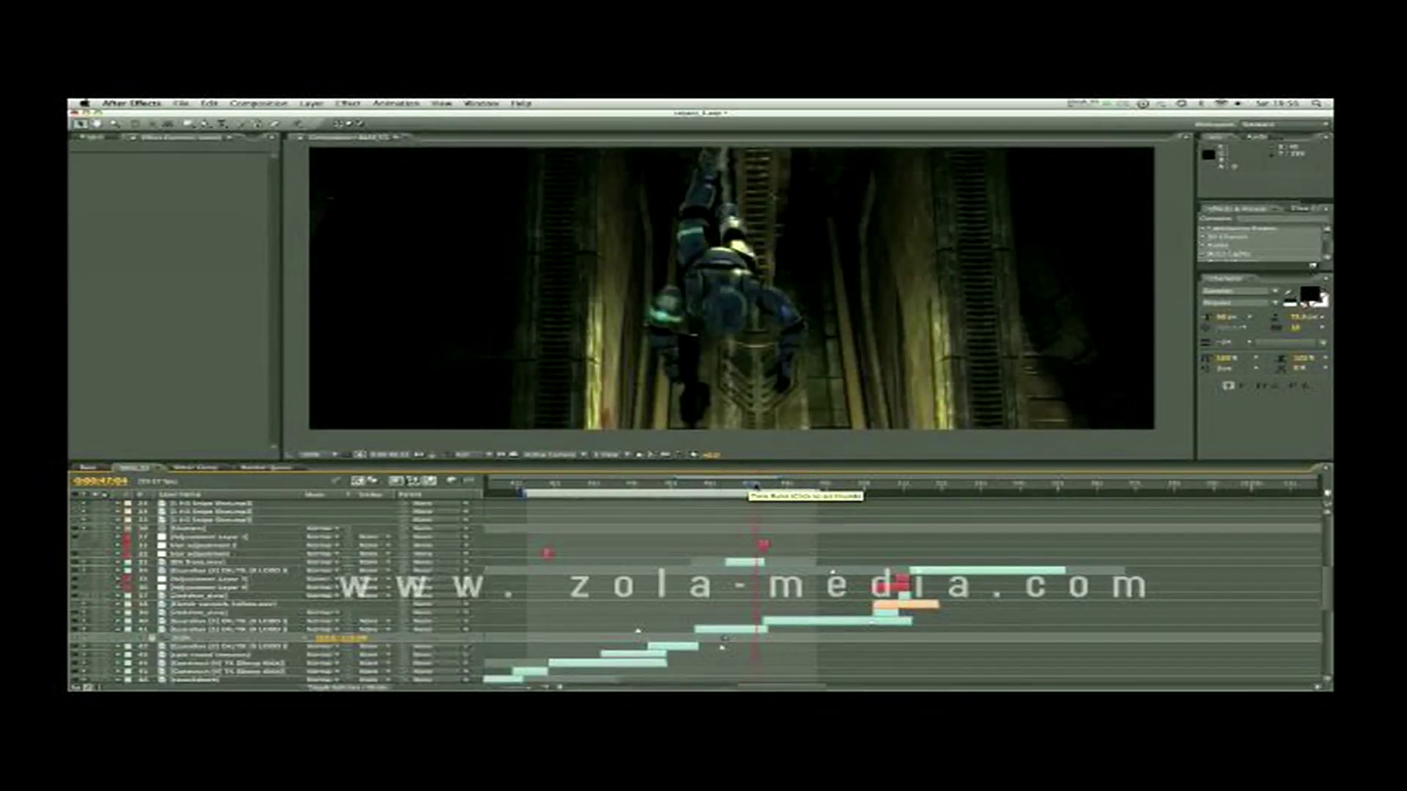
drag(755, 485, 872, 484)
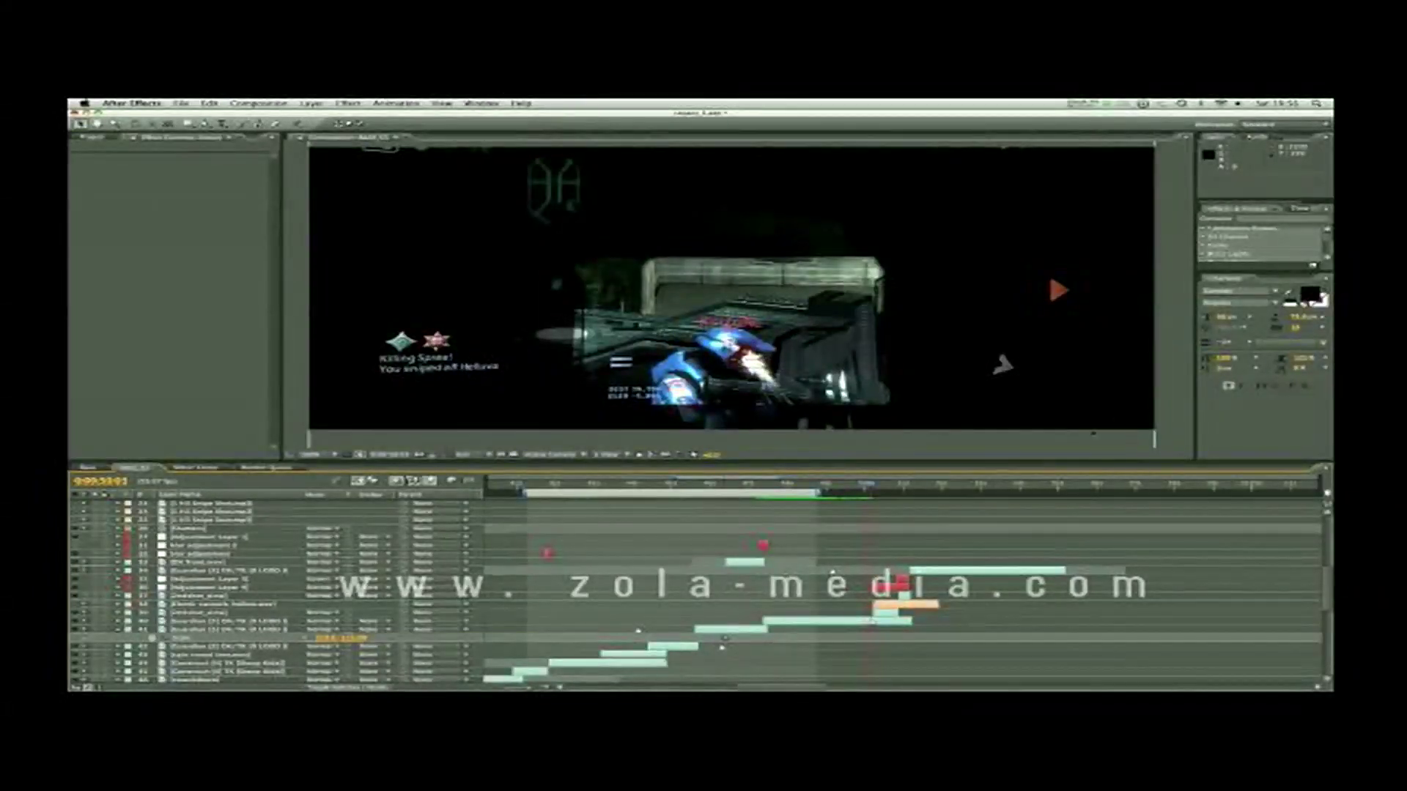
click(1081, 104)
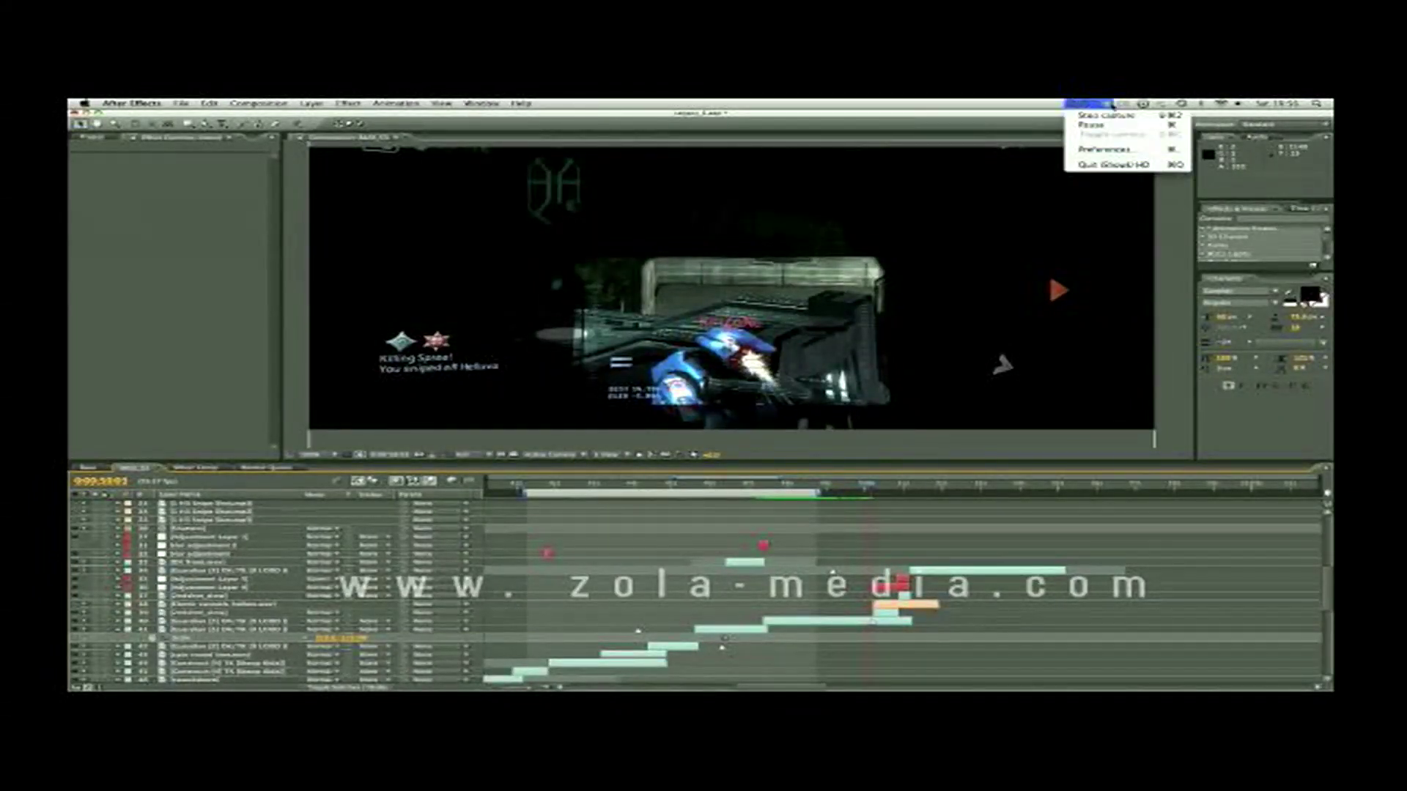
click(1114, 116)
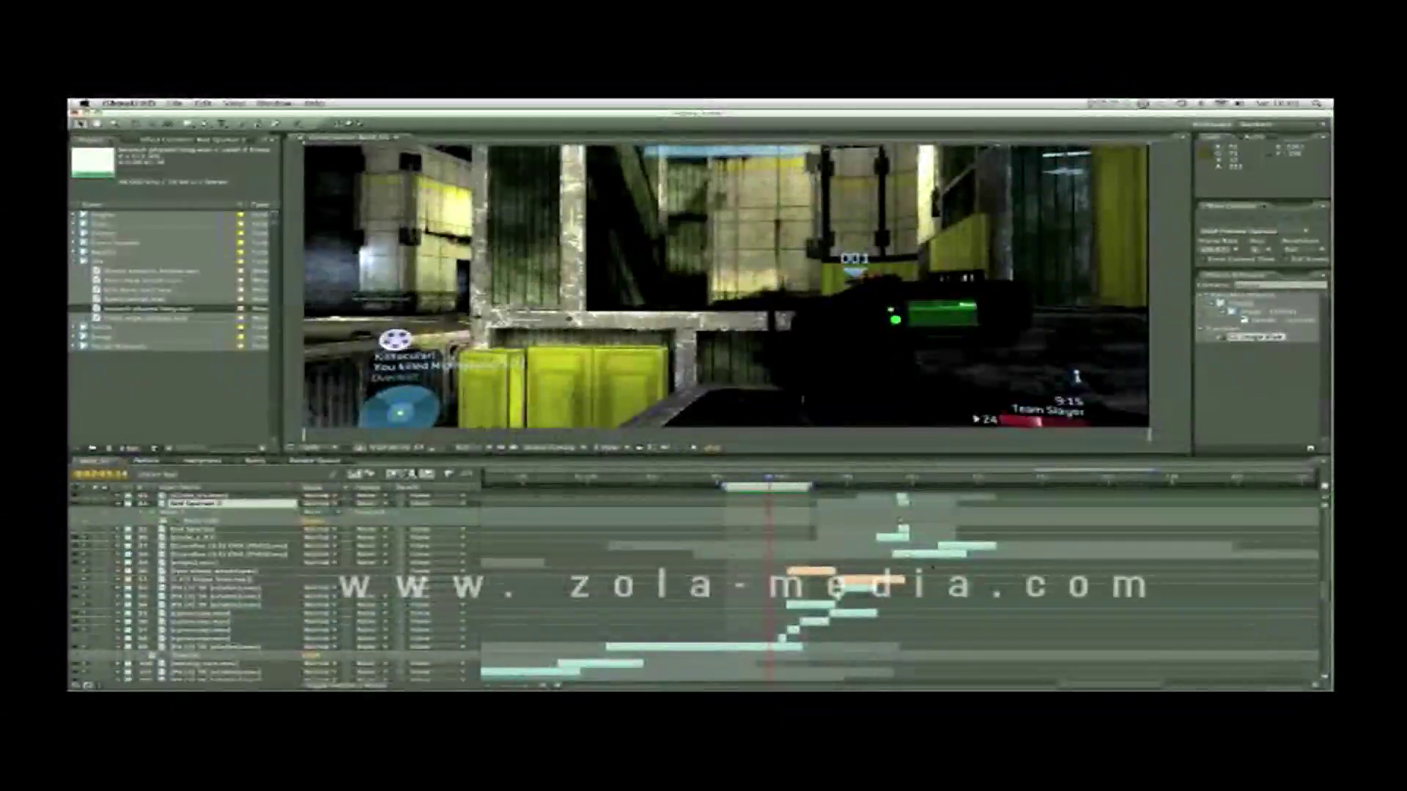
Place the current time on the frame with the yellow containers and select the long gameplay clip in layer 99
click(769, 484)
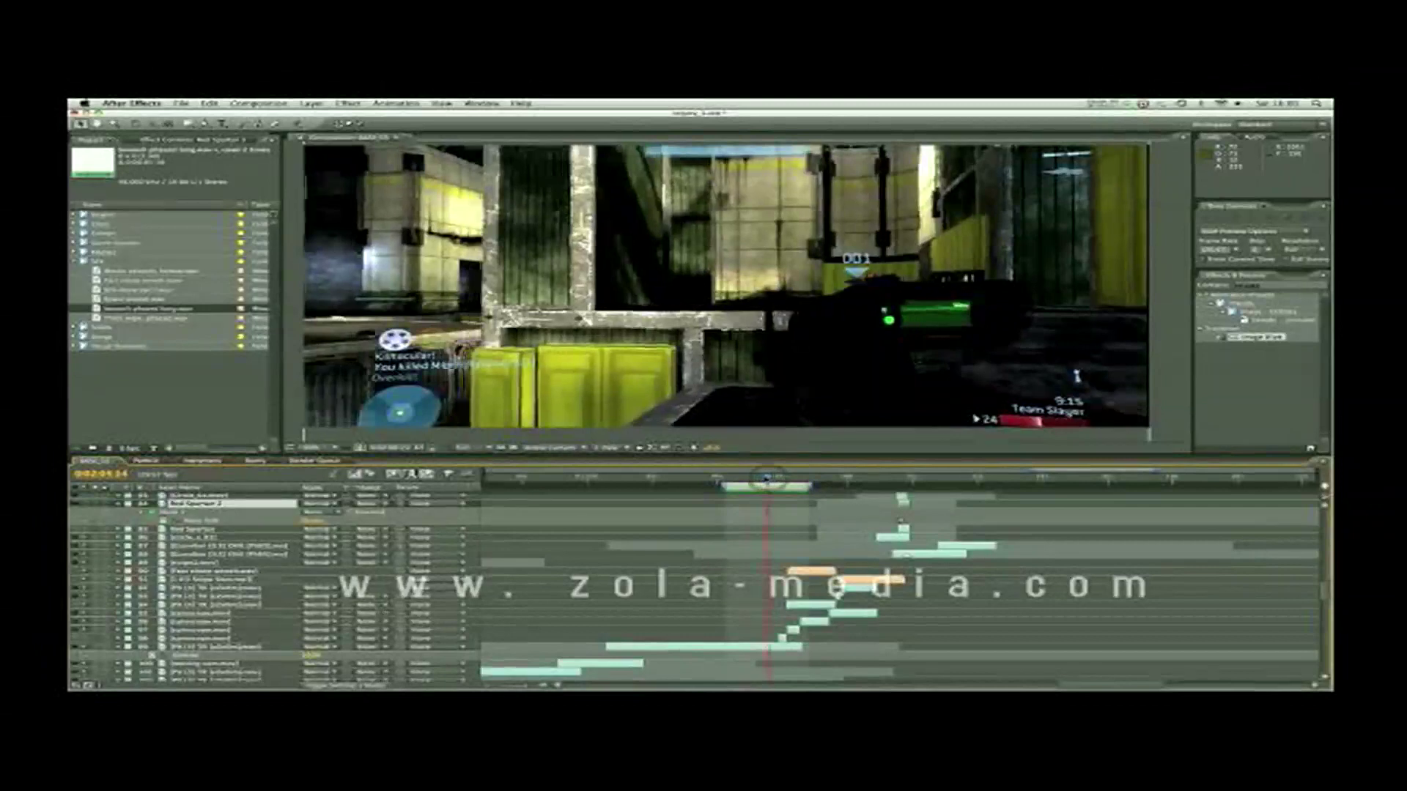
drag(767, 479, 765, 476)
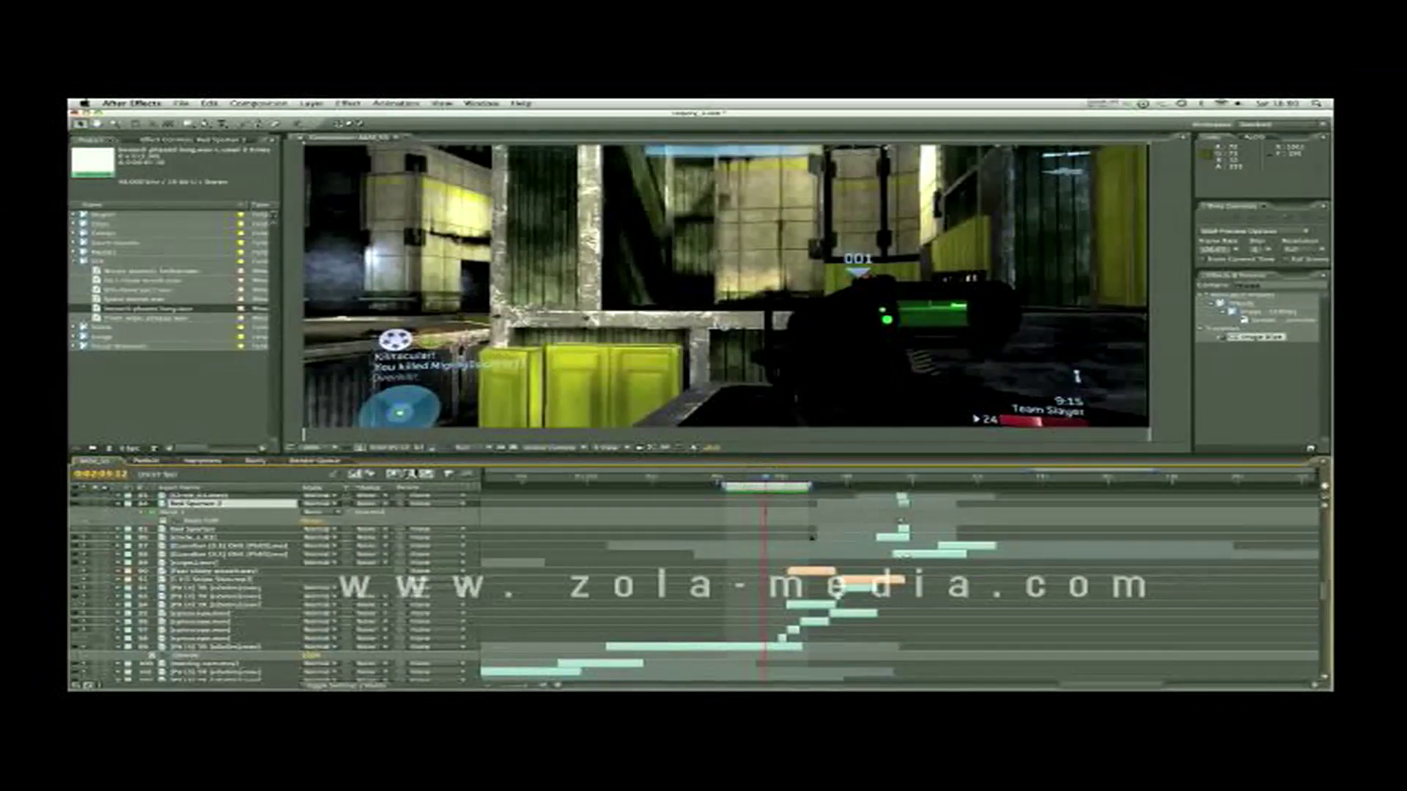
drag(767, 479, 766, 478)
drag(765, 479, 765, 480)
drag(1324, 590, 1324, 595)
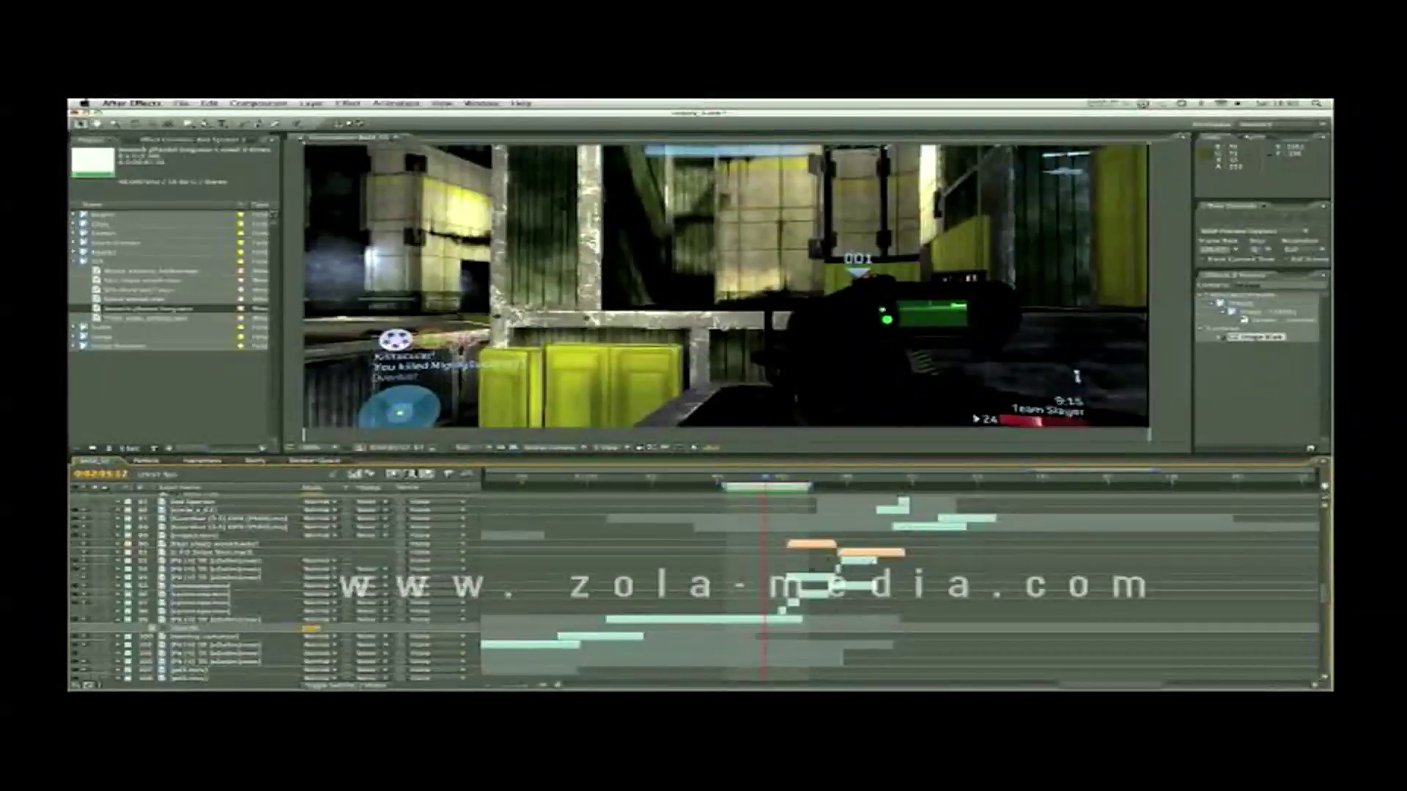
click(217, 620)
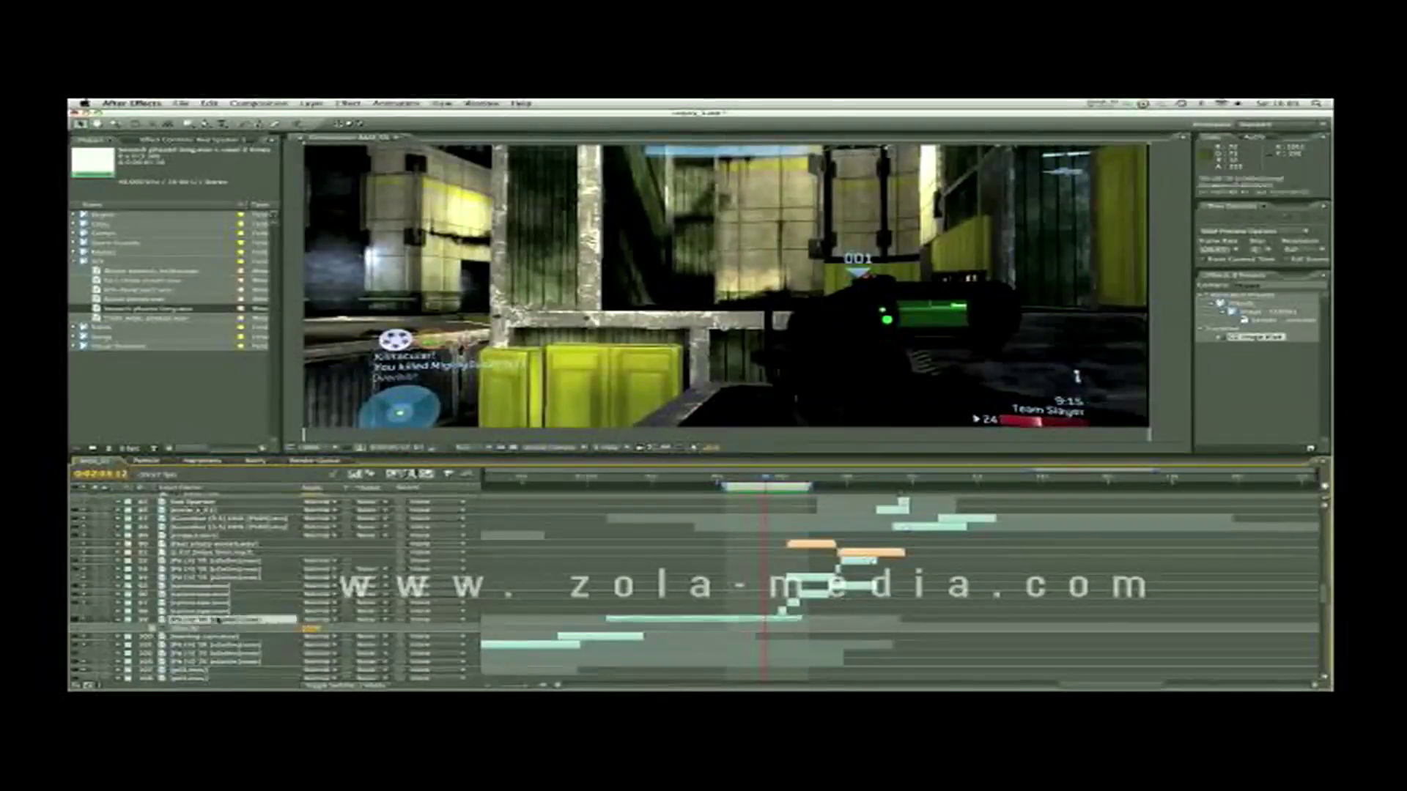
drag(1323, 594, 1323, 600)
scroll(782, 604, down, 4)
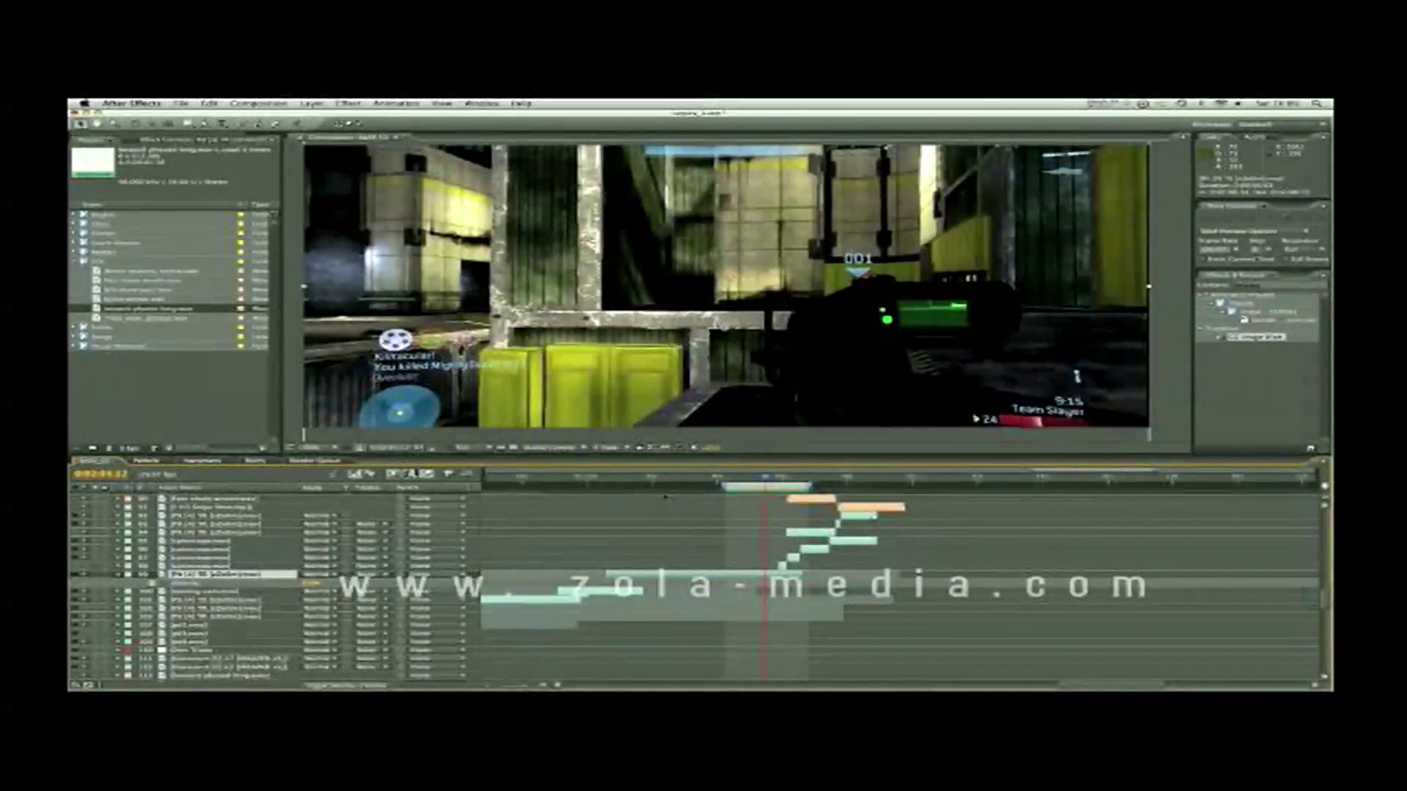
Reveal the selected clip's Position, Scale, Rotation and Opacity properties one after another, and hide them again
key(p)
key(s)
key(r)
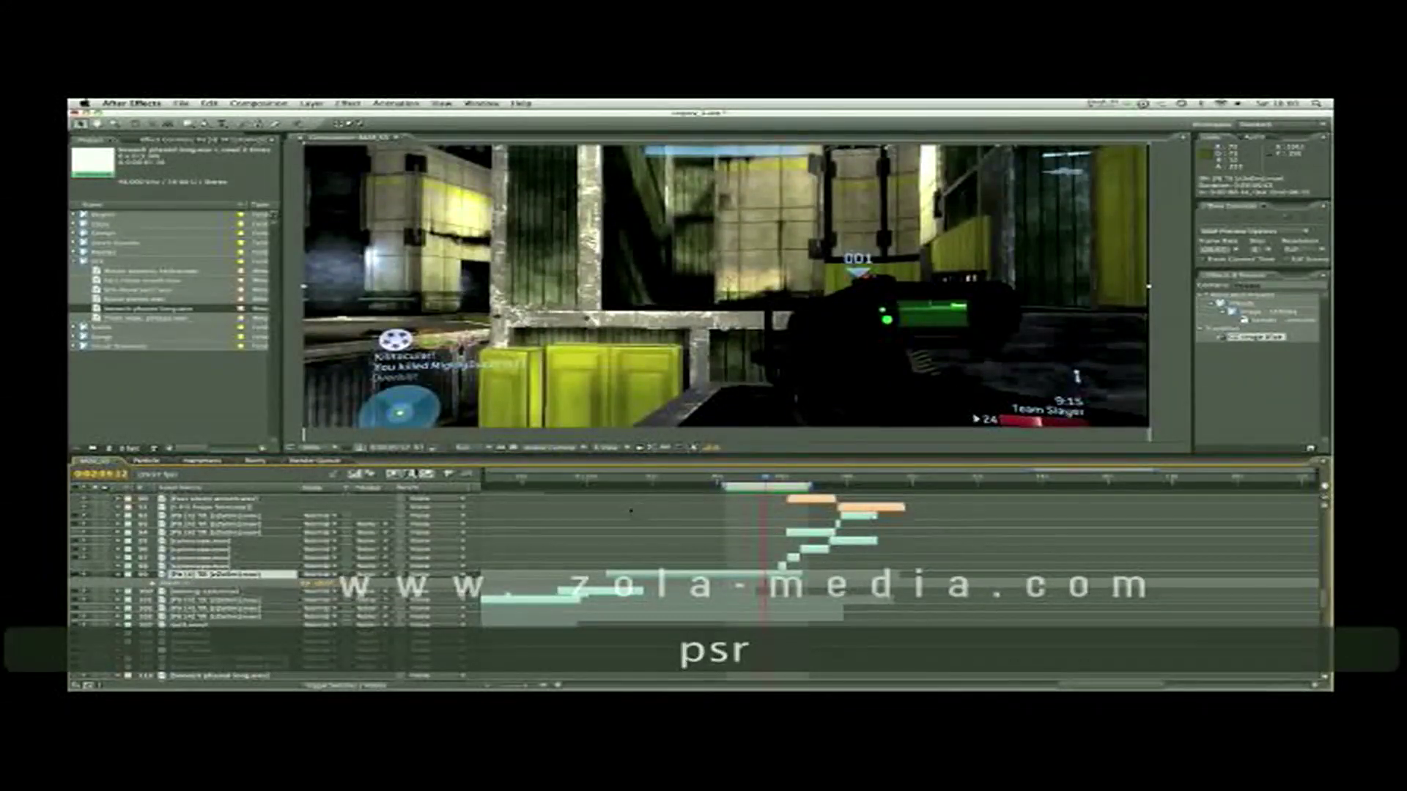
key(t)
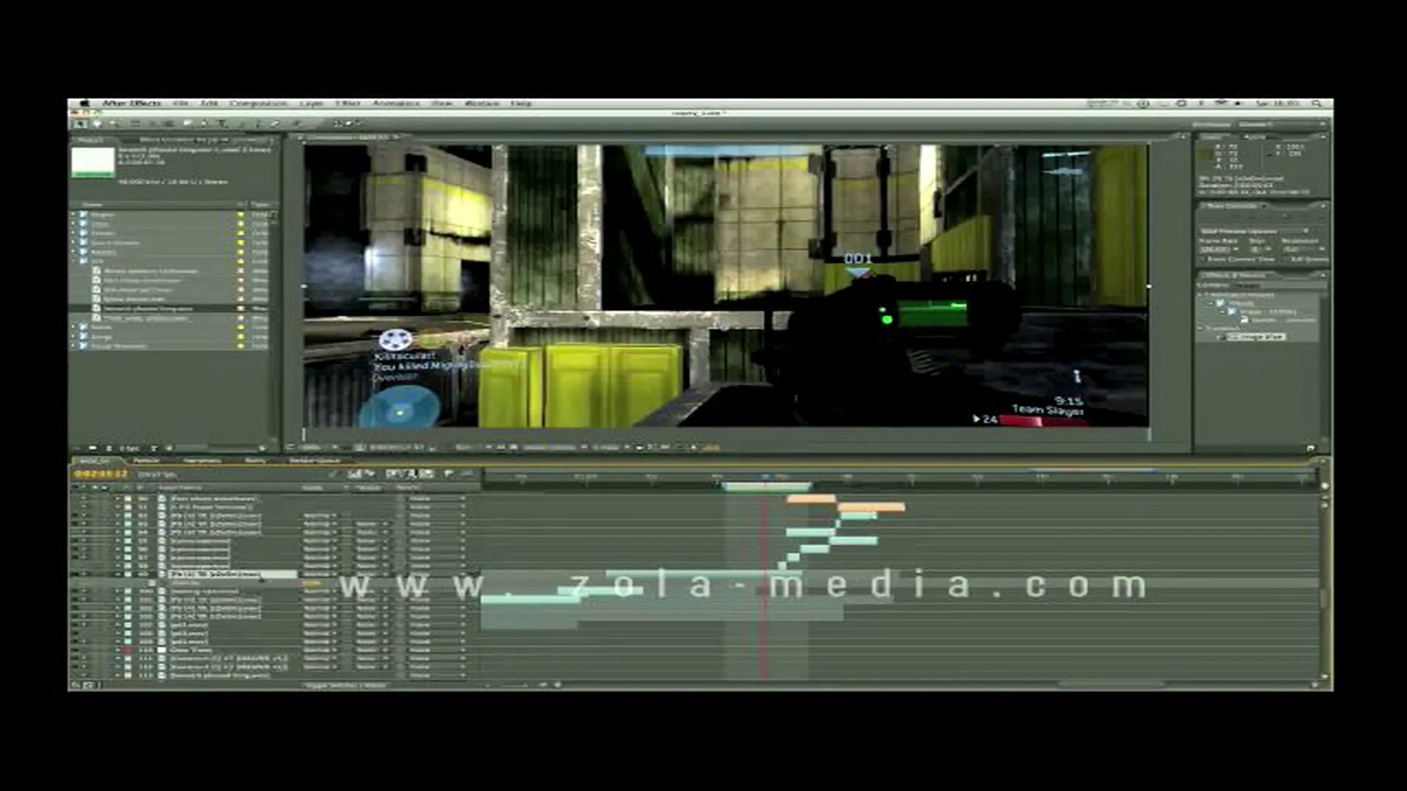
key(t)
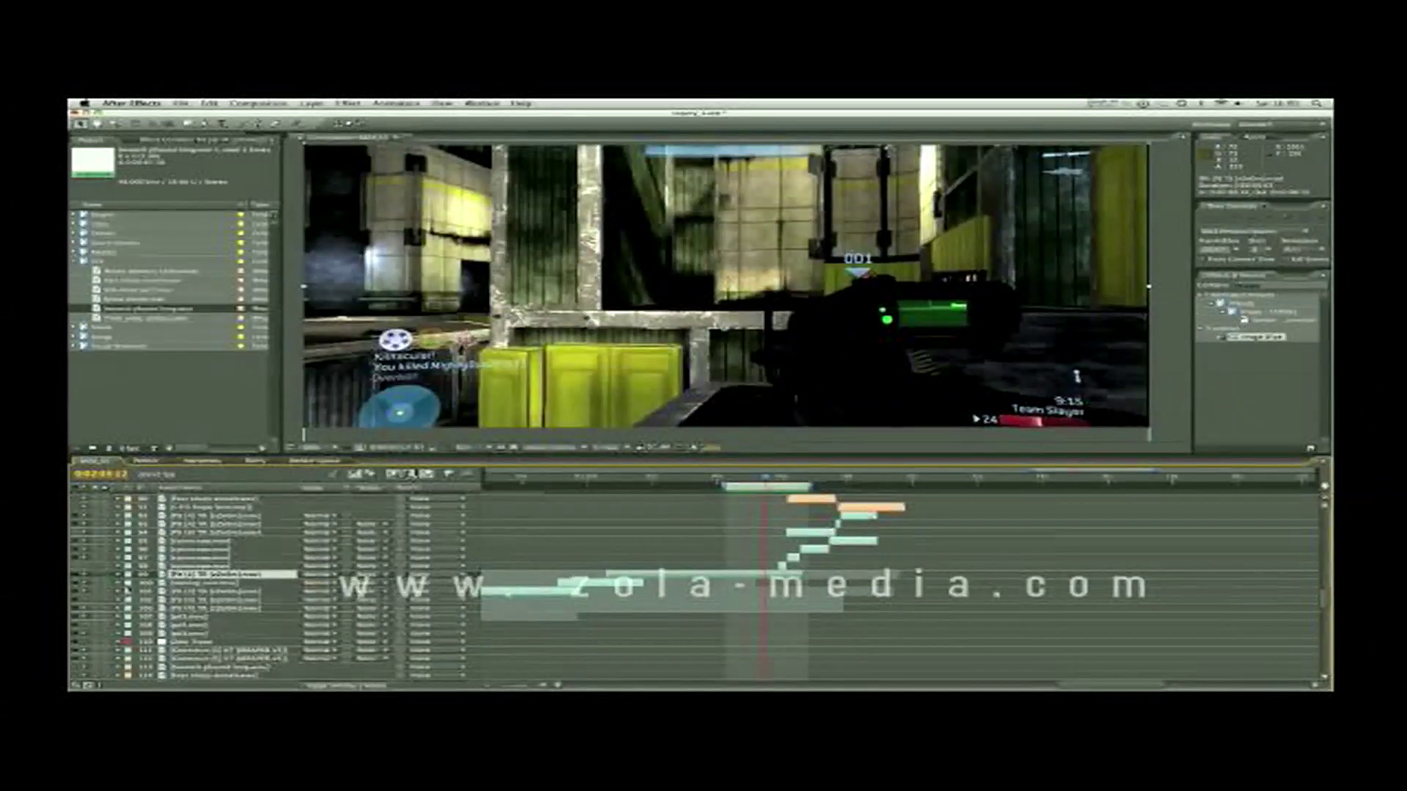
Expand the clip's Transform group and highlight its individual properties to examine which ones it contains
click(117, 575)
click(128, 583)
click(128, 584)
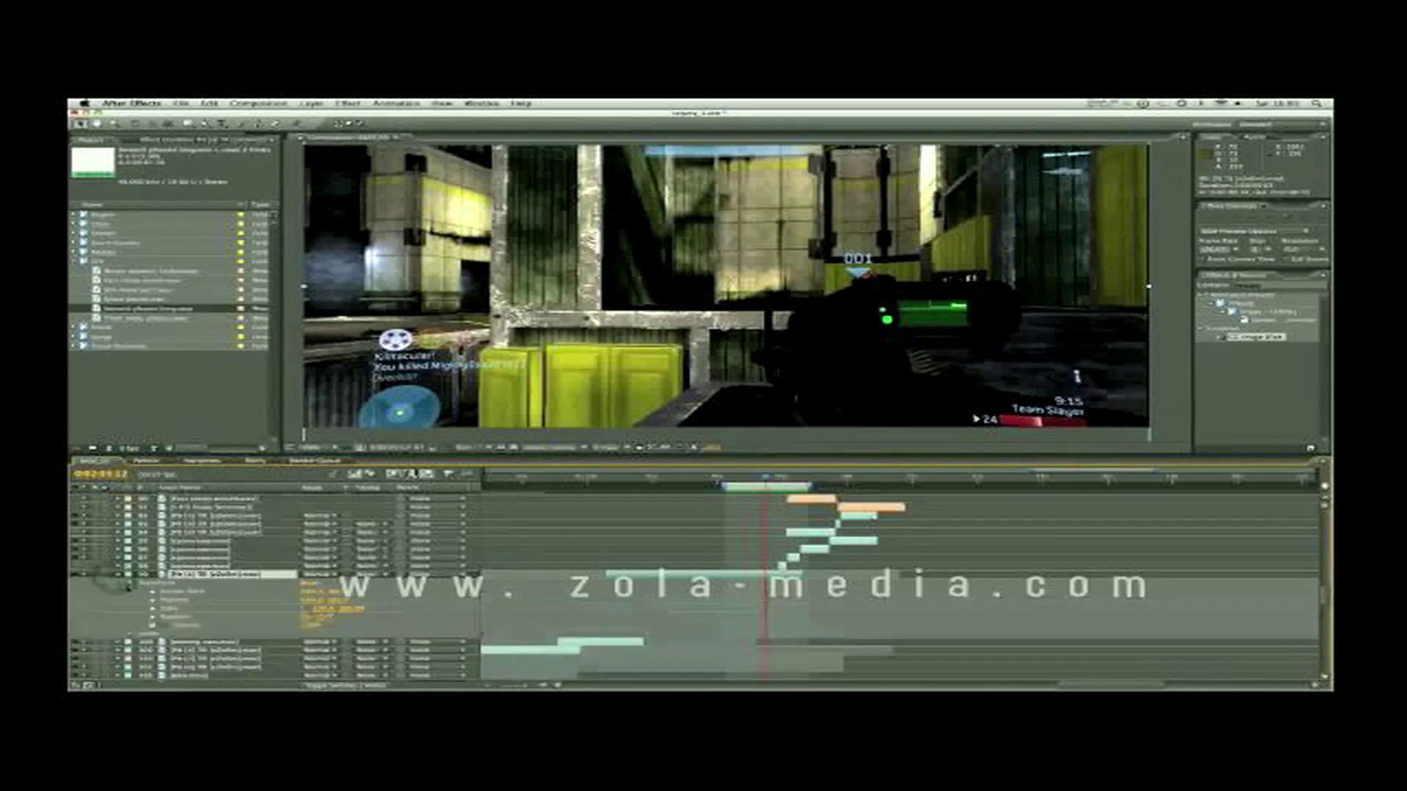
click(128, 584)
click(173, 586)
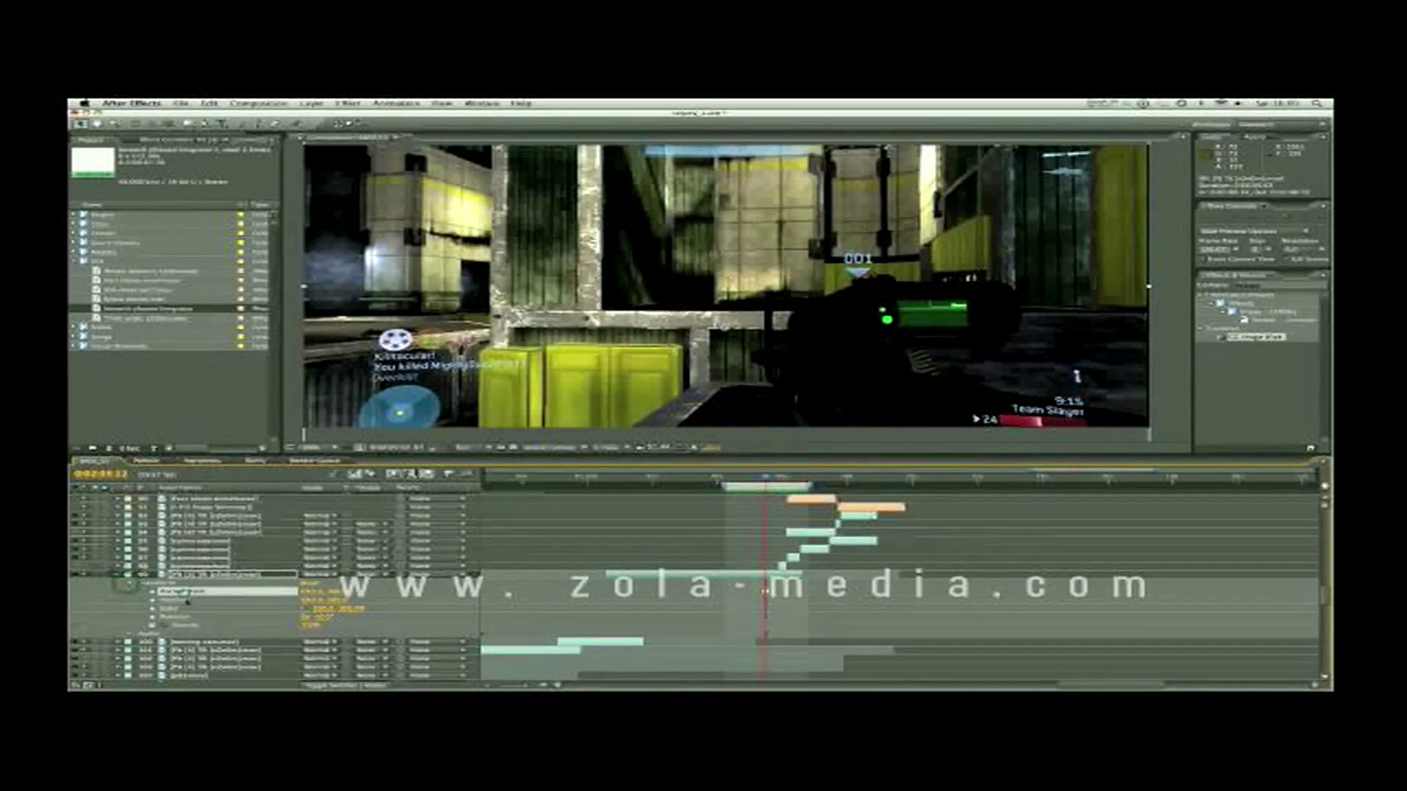
click(193, 609)
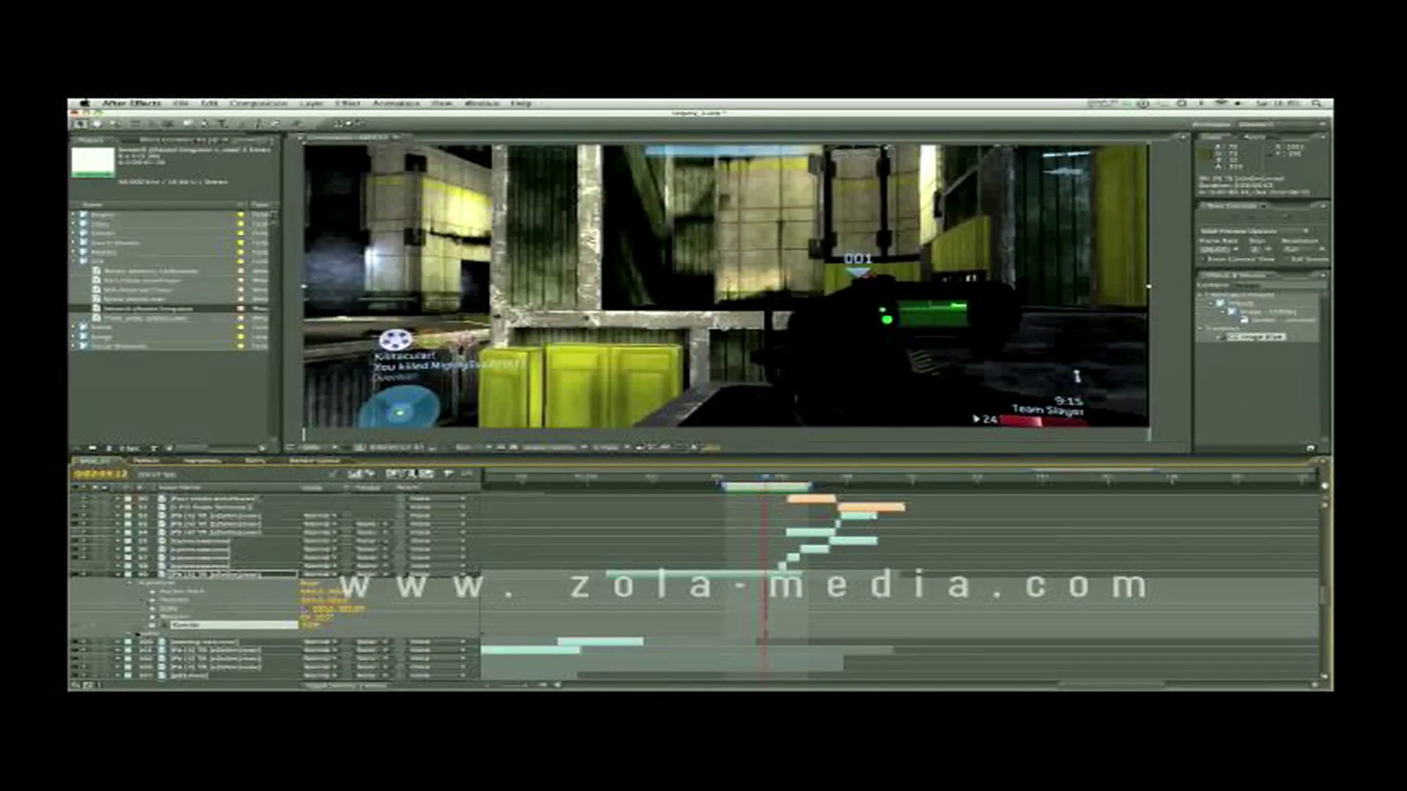
Reveal the selected clip's Audio Levels property and hide it again
key(l)
key(l)
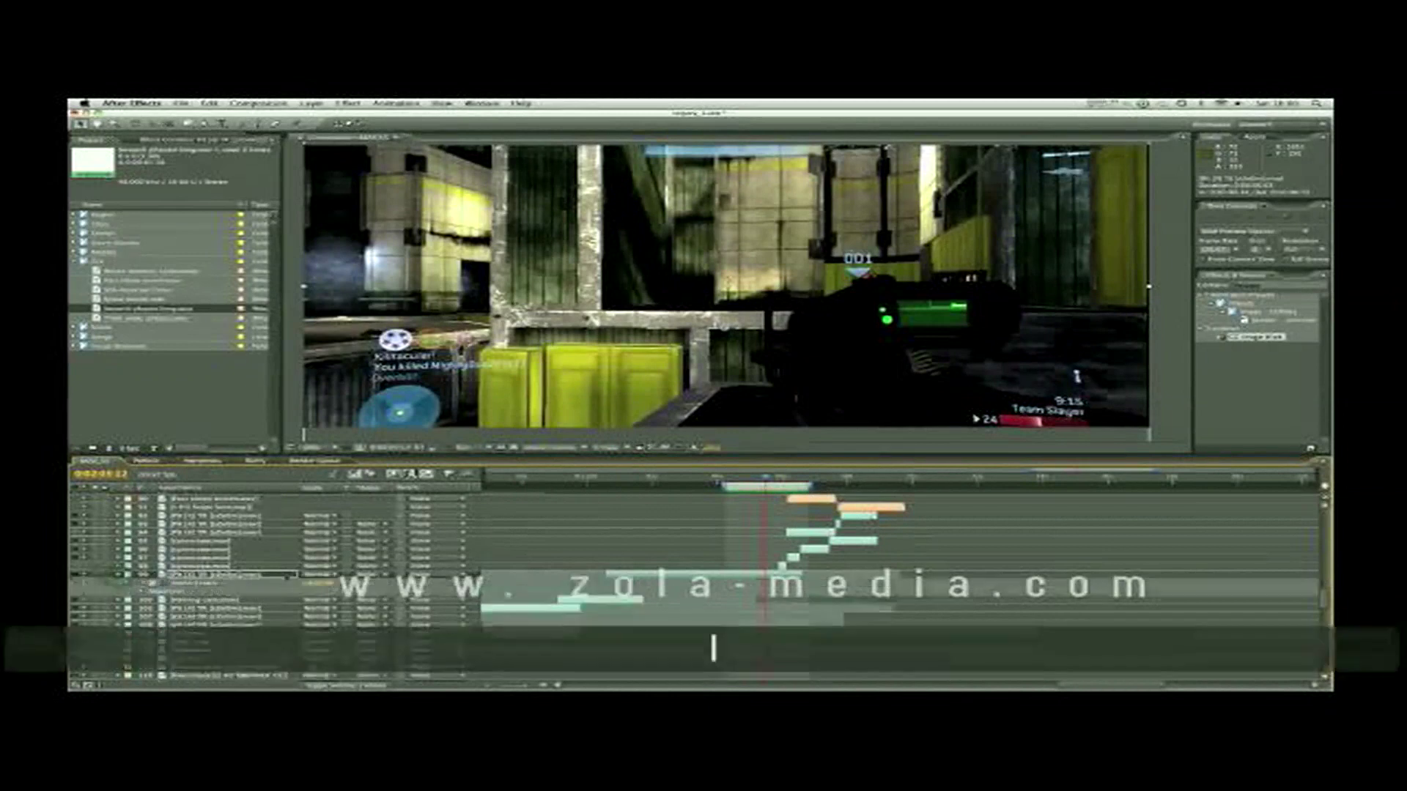
key(l)
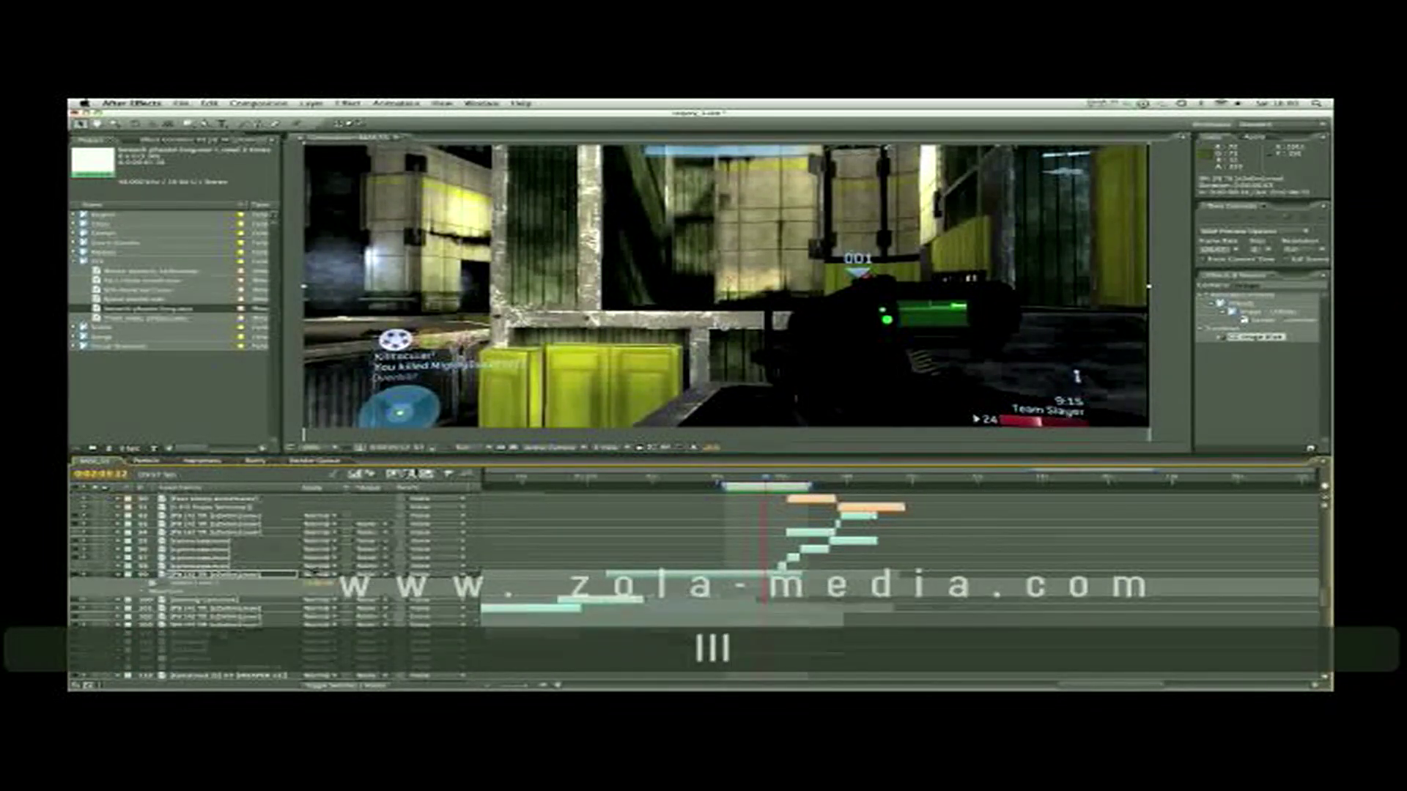
key(l)
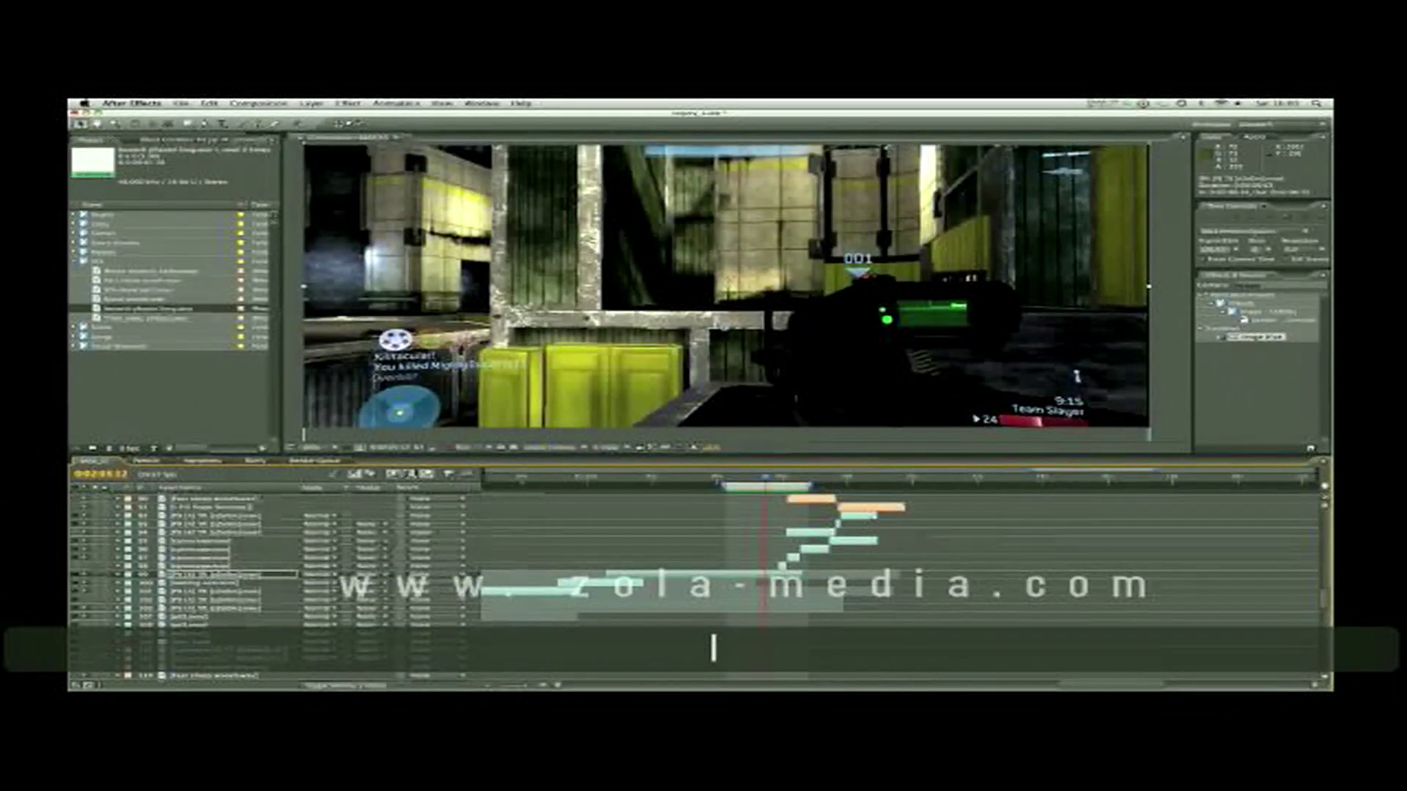
Draw a small closed Pen tool mask over the upper-left crates of the clip and reveal its mask properties
key(m)
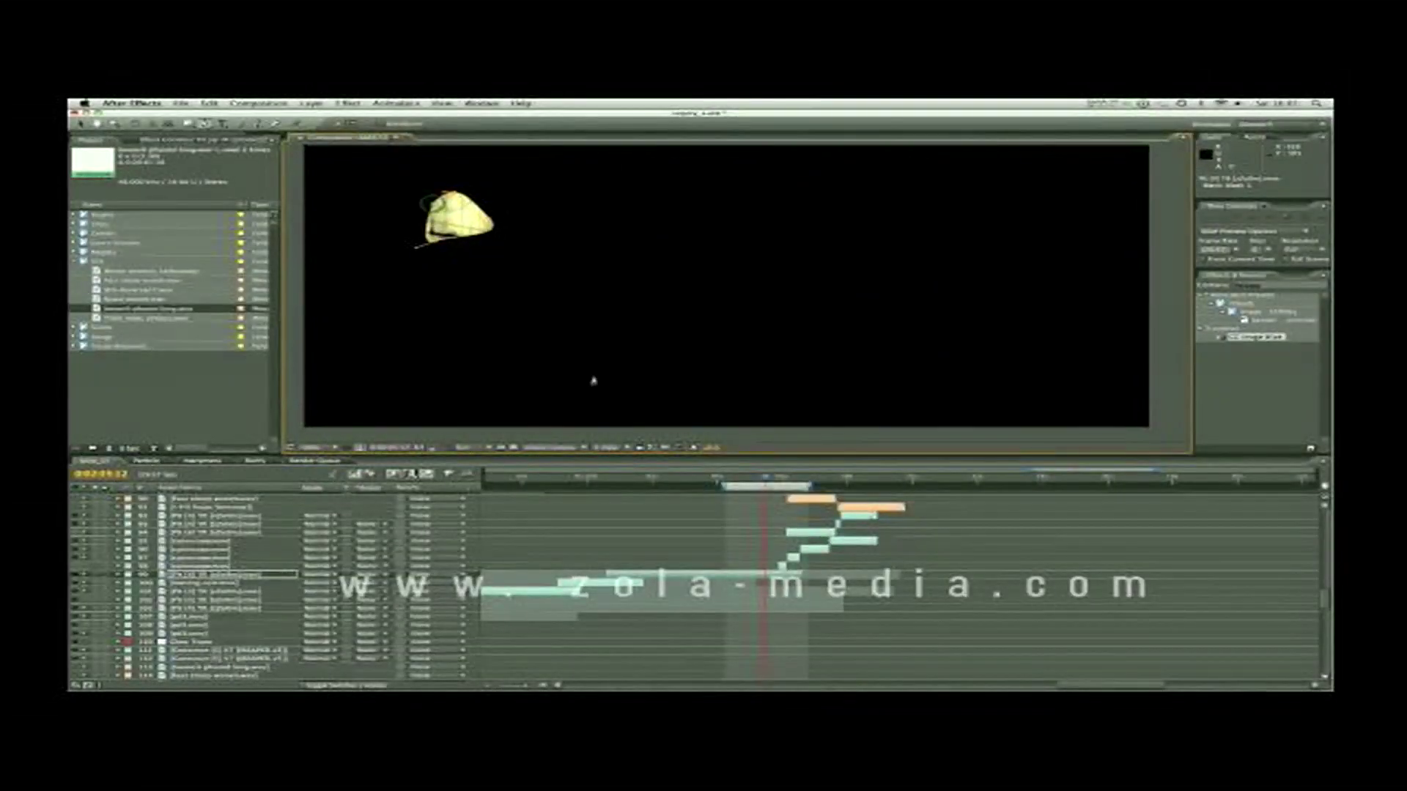
key(m)
key(m)
key(m)
key(m)
key(m)
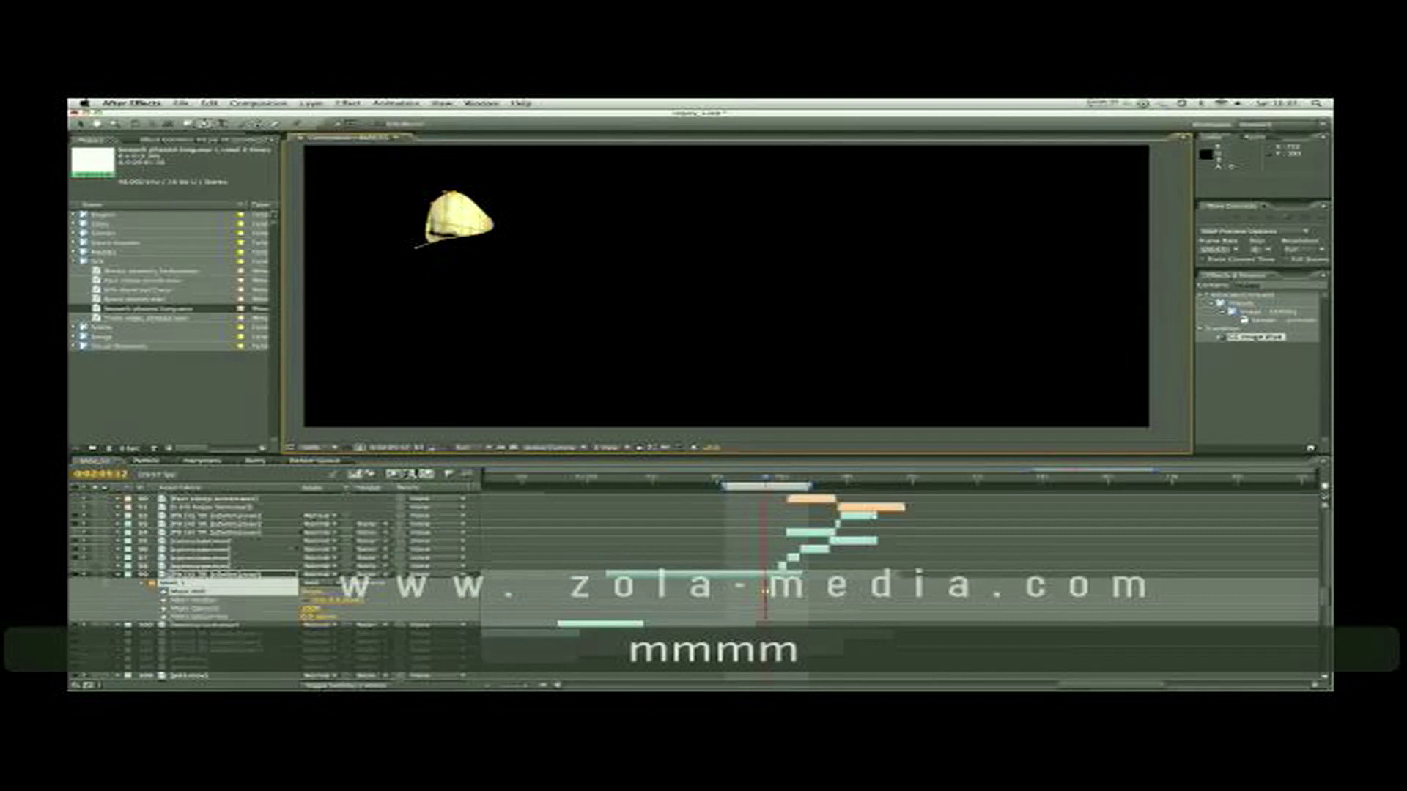
key(m)
key(m)
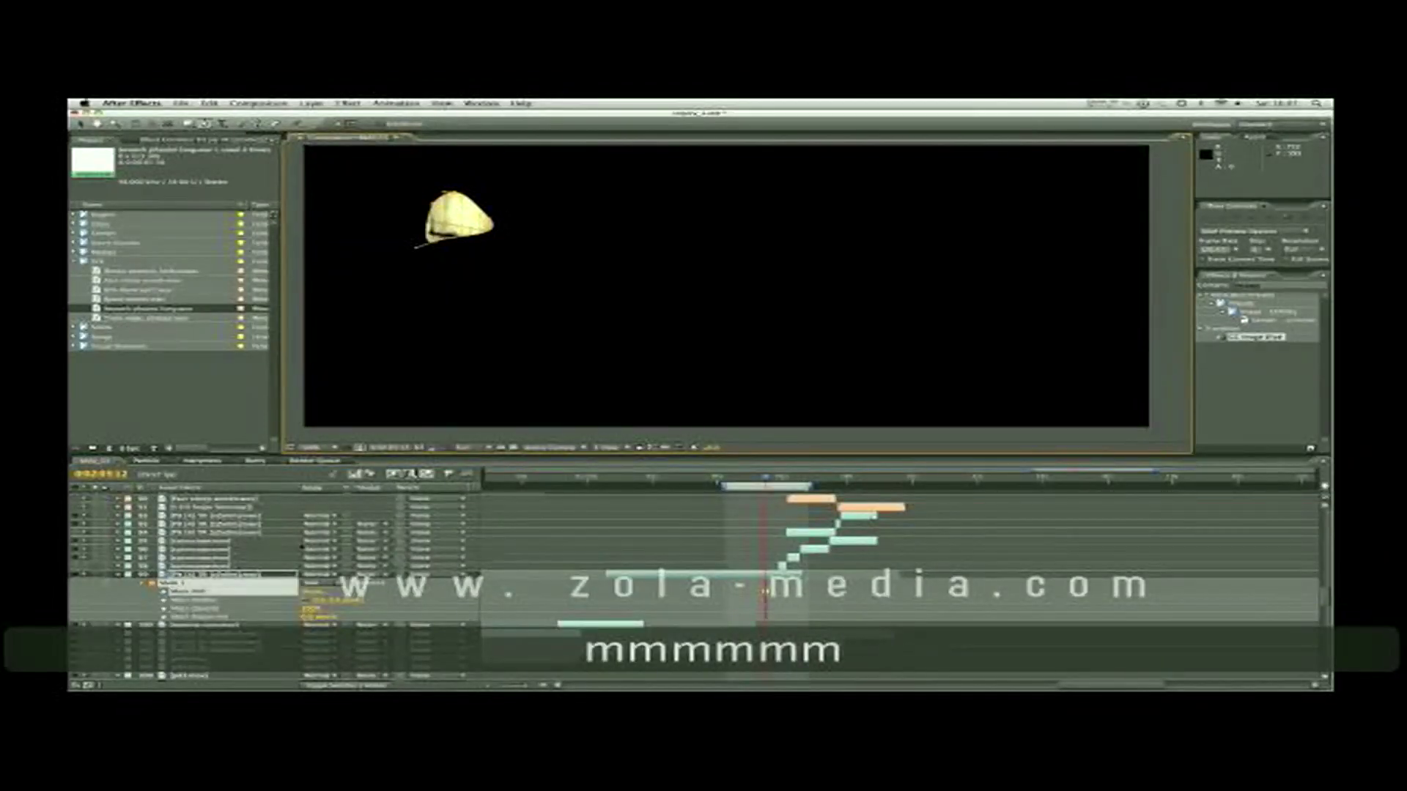
Show only the mask's Mask Feather property and hide it again
key(f)
key(f)
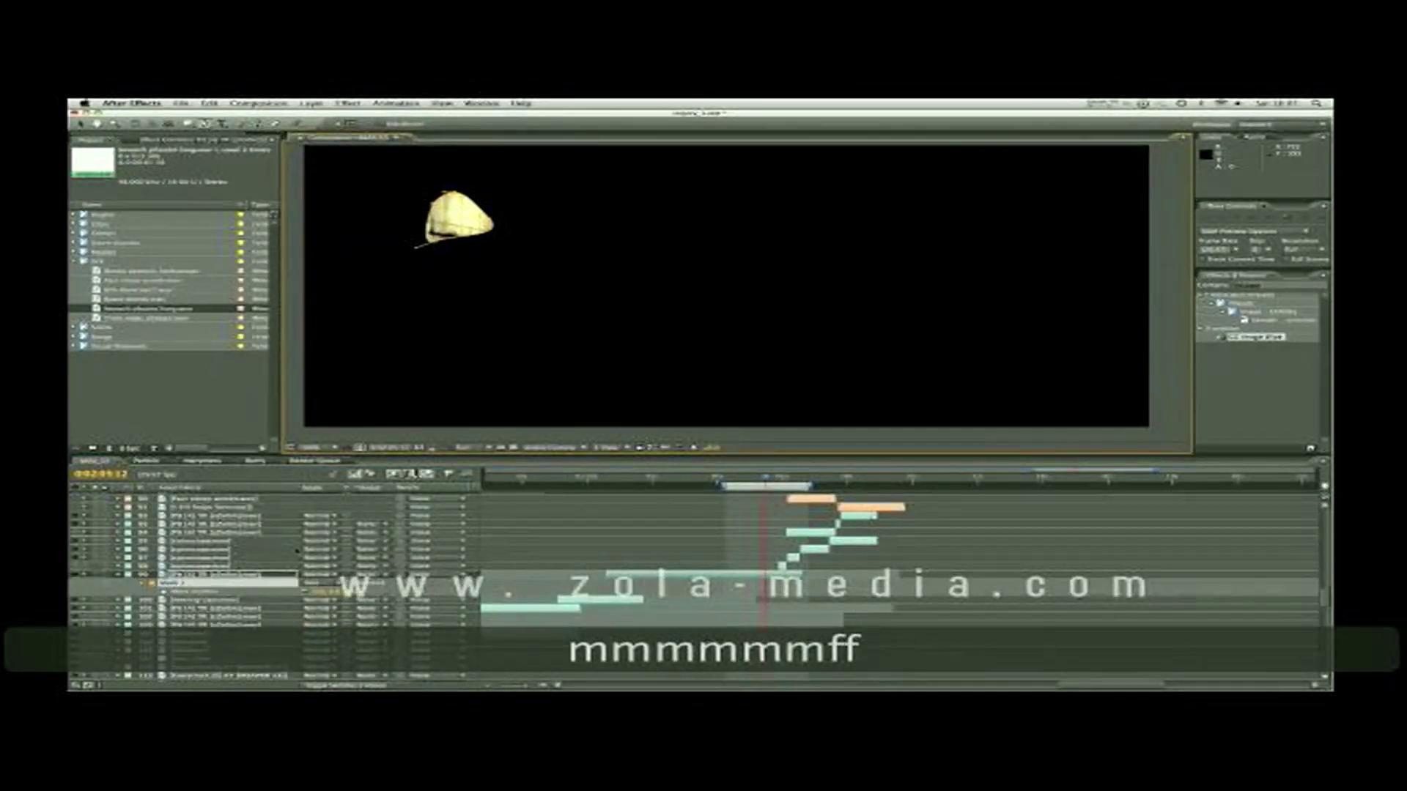
key(f)
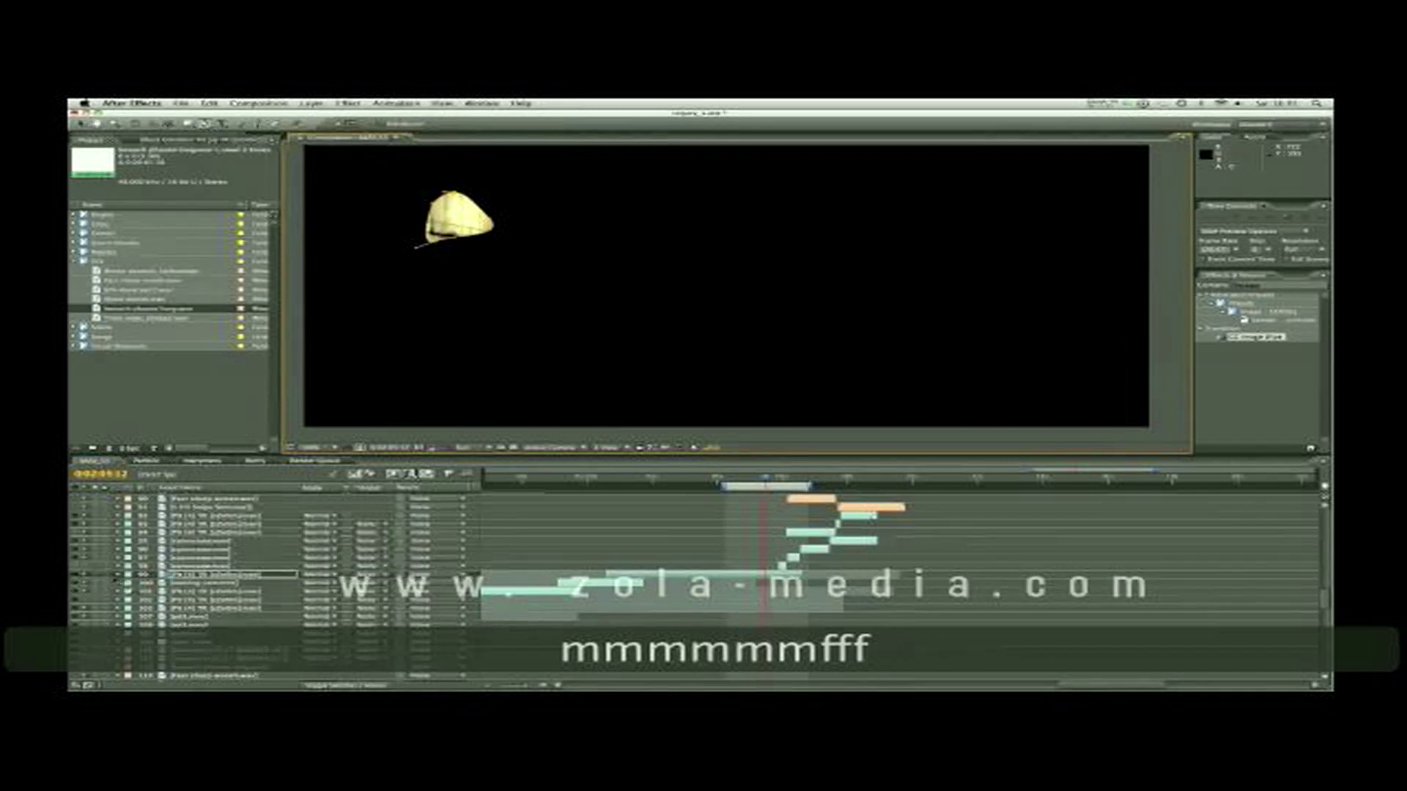
Delete Mask 1 from the gameplay clip and return to the Selection tool
key(m)
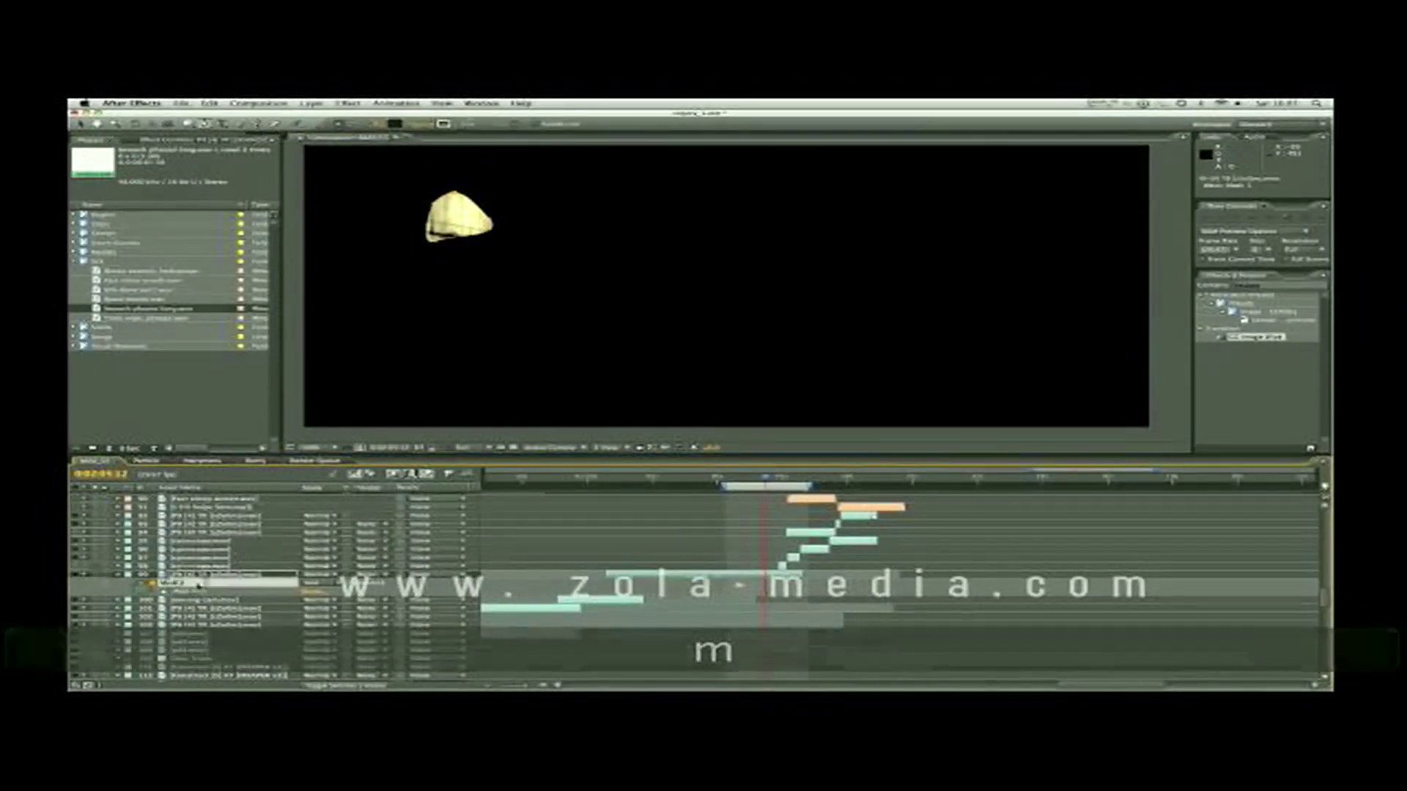
key(BackSpace)
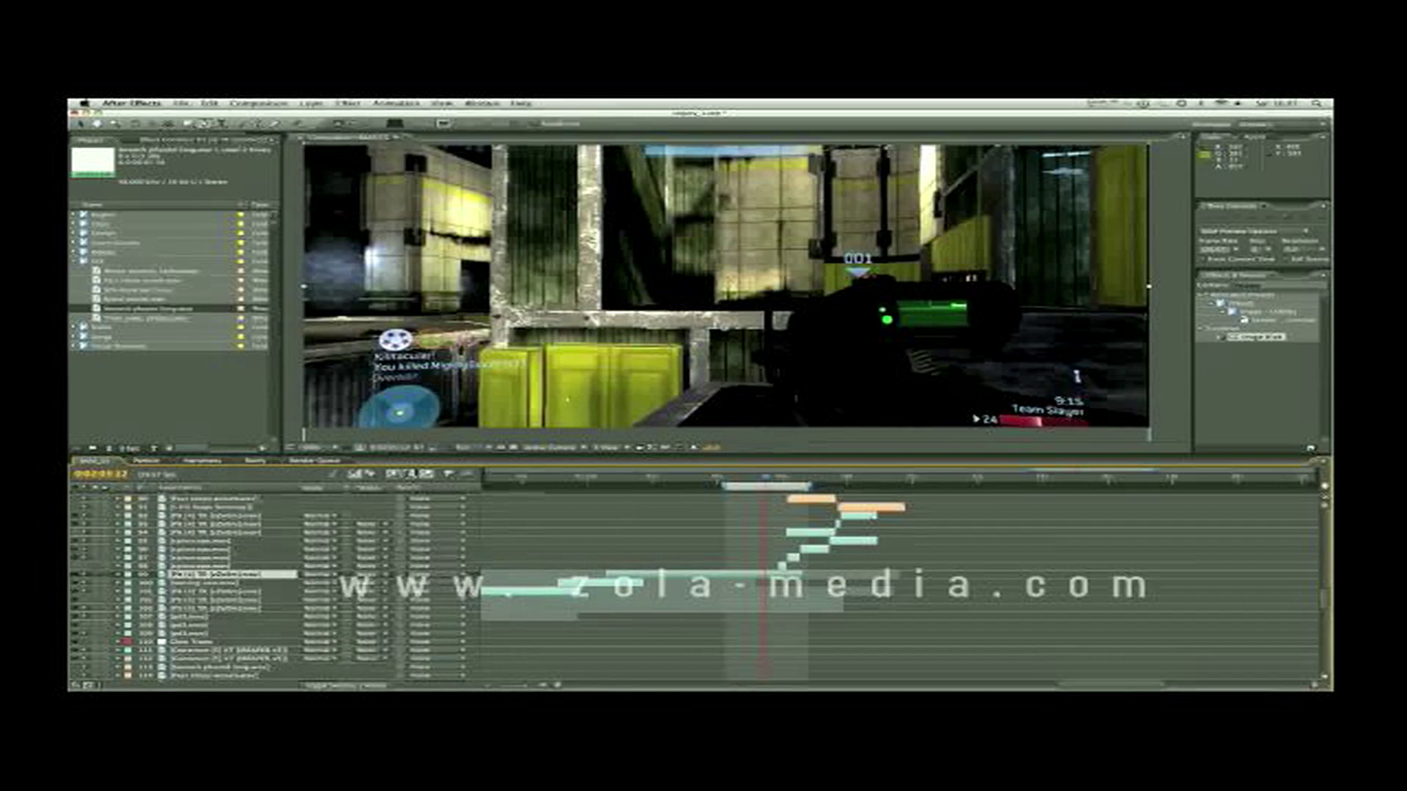
key(v)
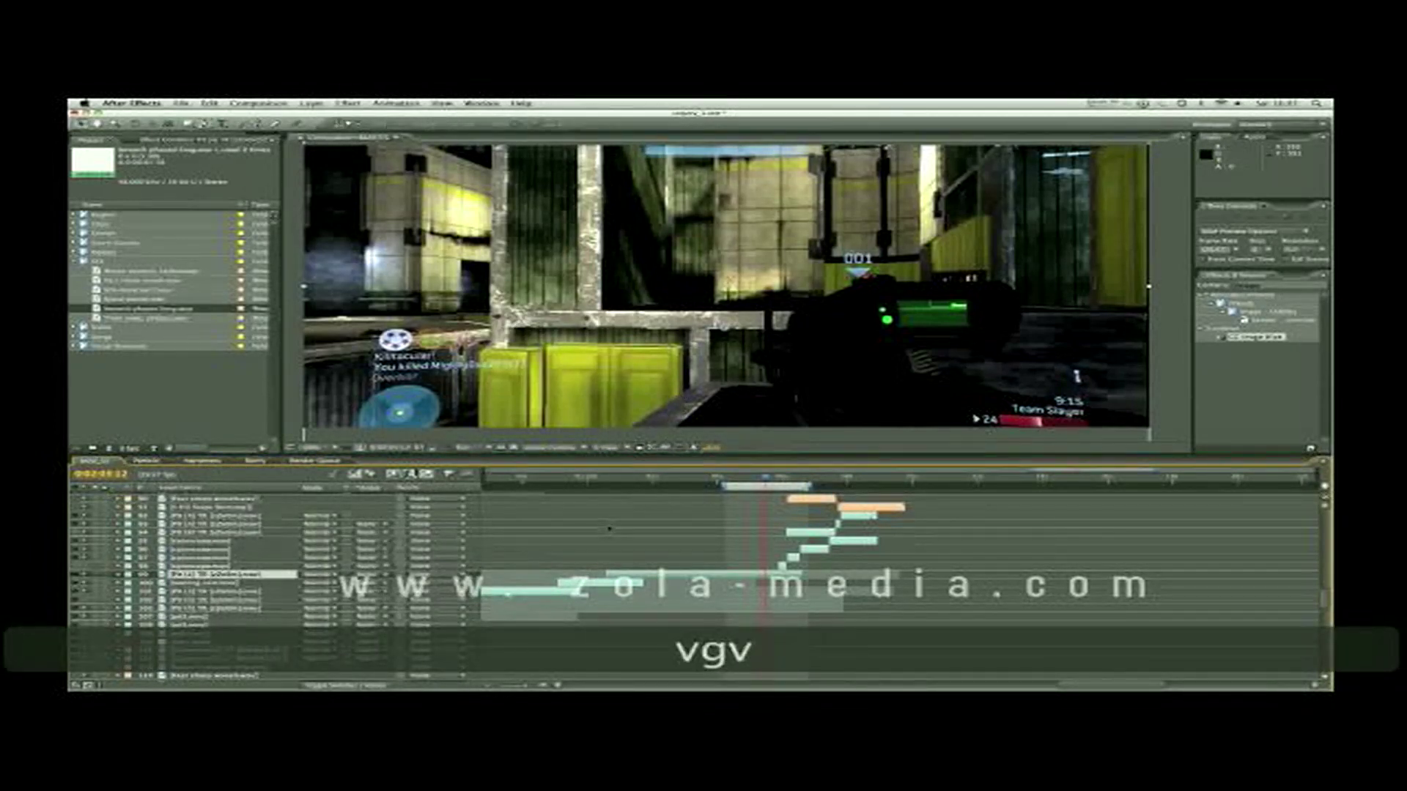
Move the current time slightly earlier and try shifting the selected clip up and back down in the layer order one place at a time
drag(764, 477, 753, 477)
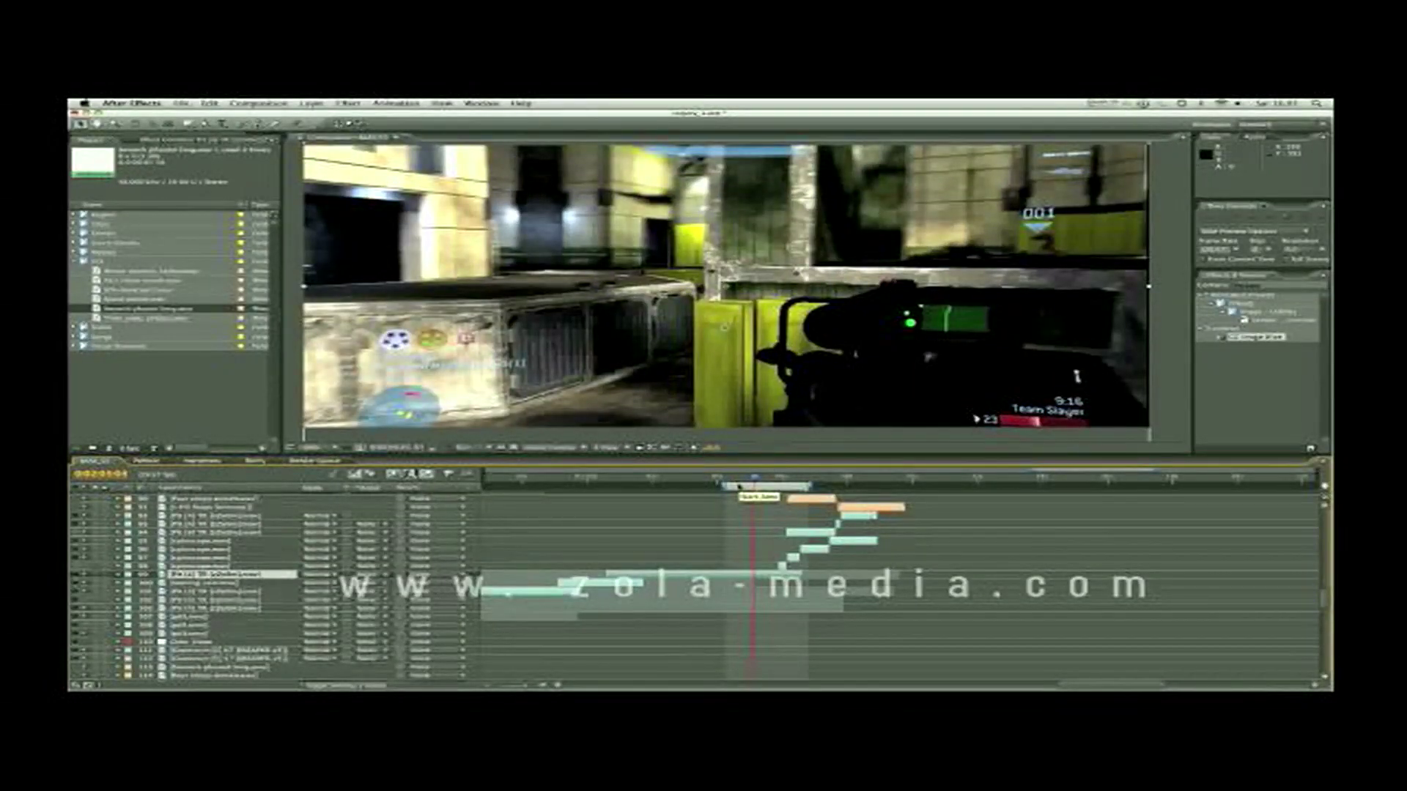
drag(752, 477, 752, 477)
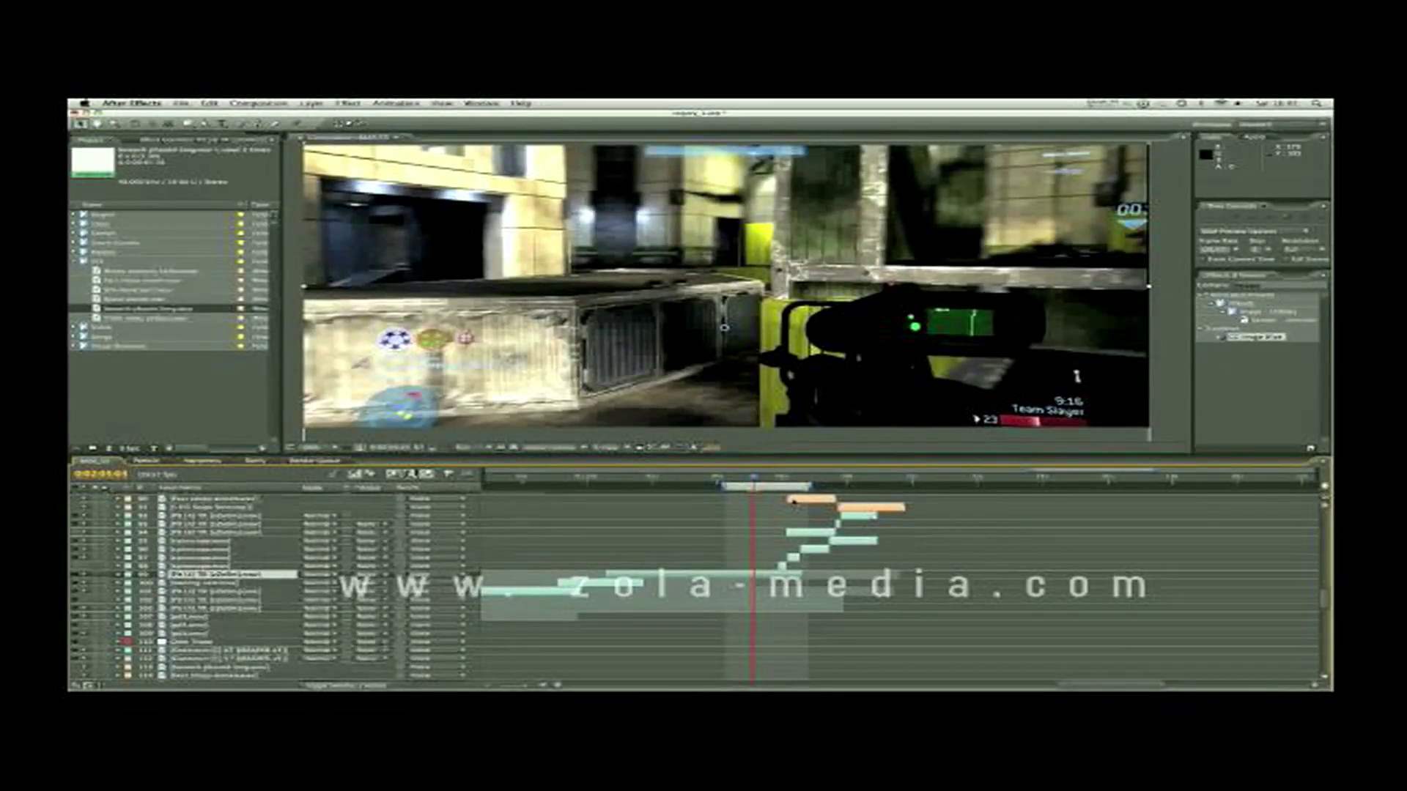
key(super)
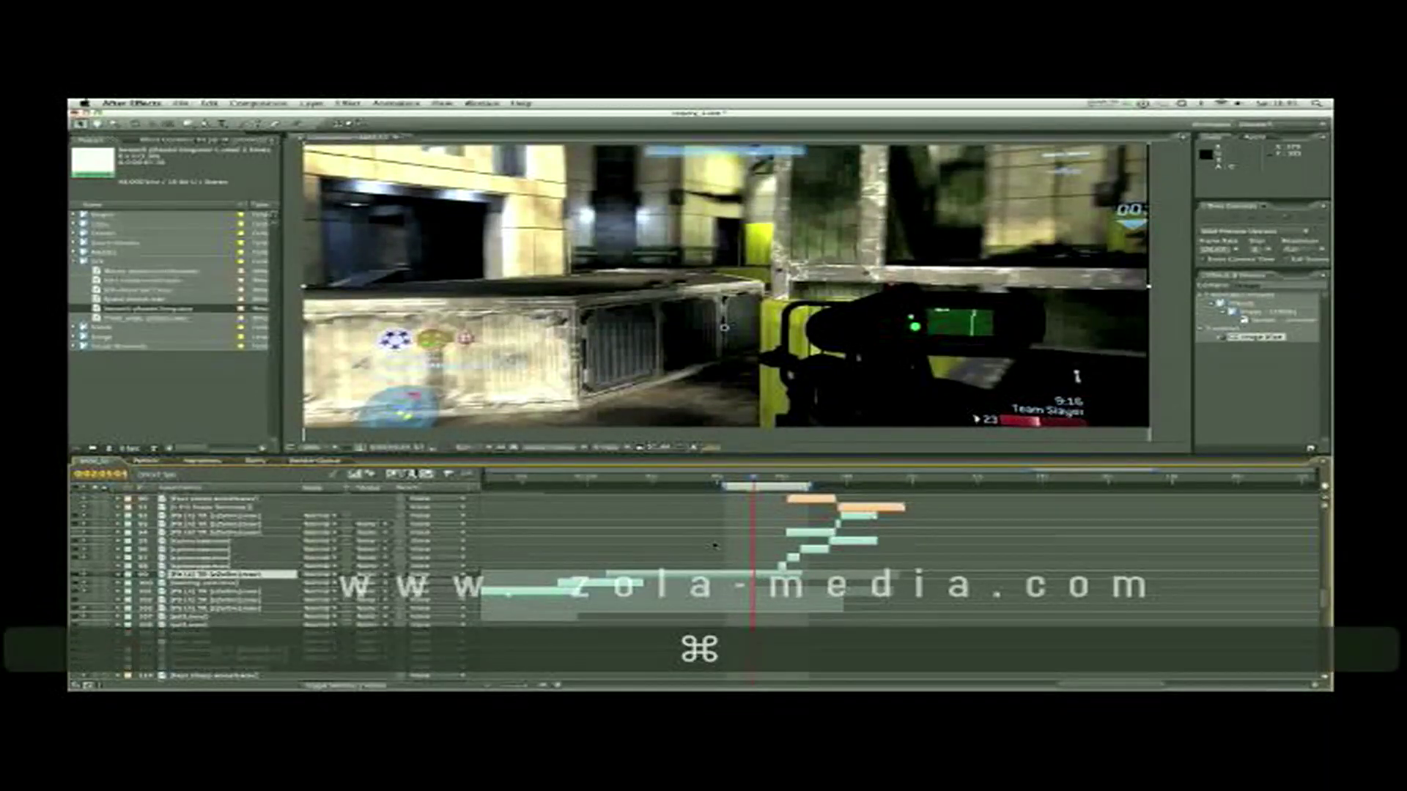
key(super+bracketright)
key(super+bracketright)
key(super+bracketright)
key(super+bracketright)
key(super+bracketleft)
key(super+bracketleft)
key(super+bracketleft)
key(super+bracketleft)
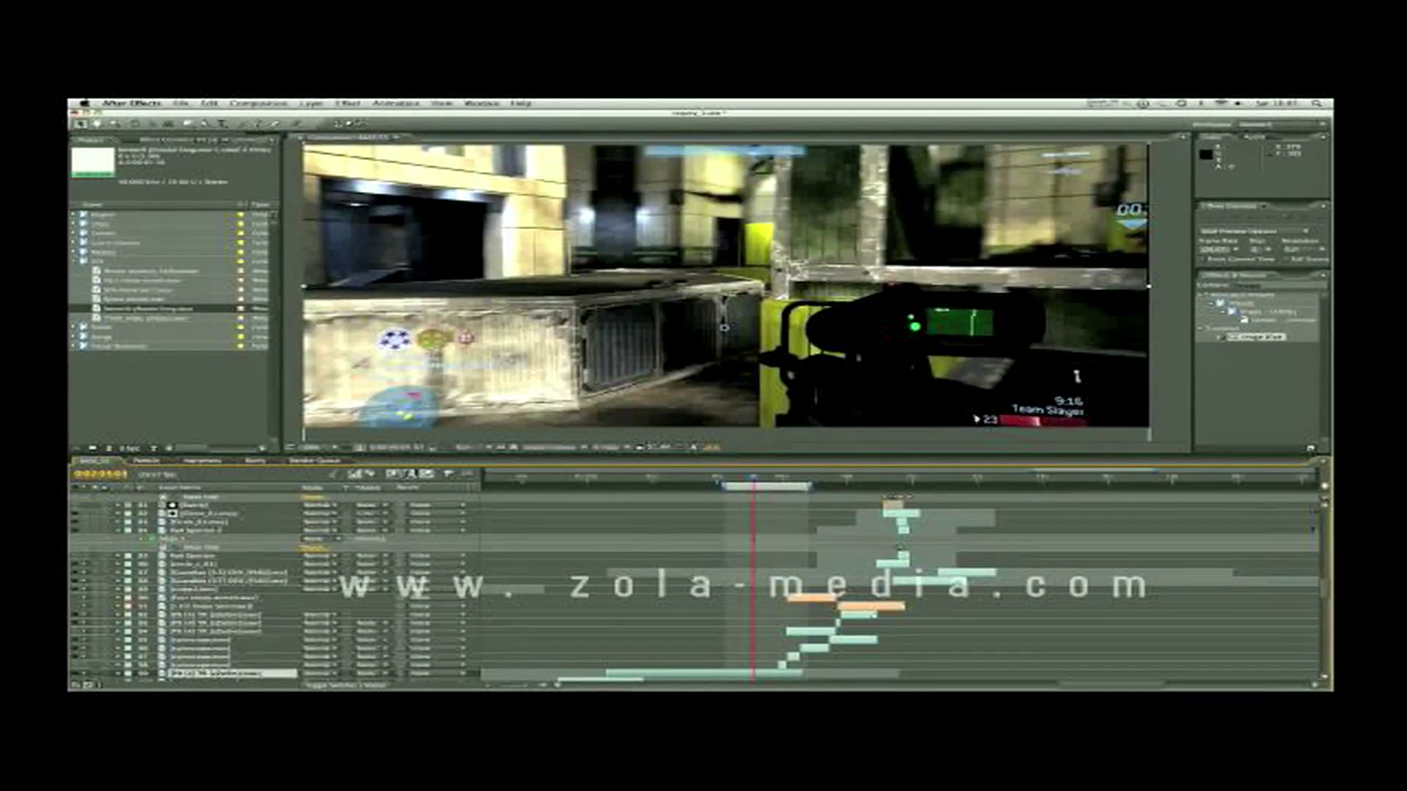
Send the selected gameplay clip to the very bottom of the layer stack
drag(1323, 587, 1322, 596)
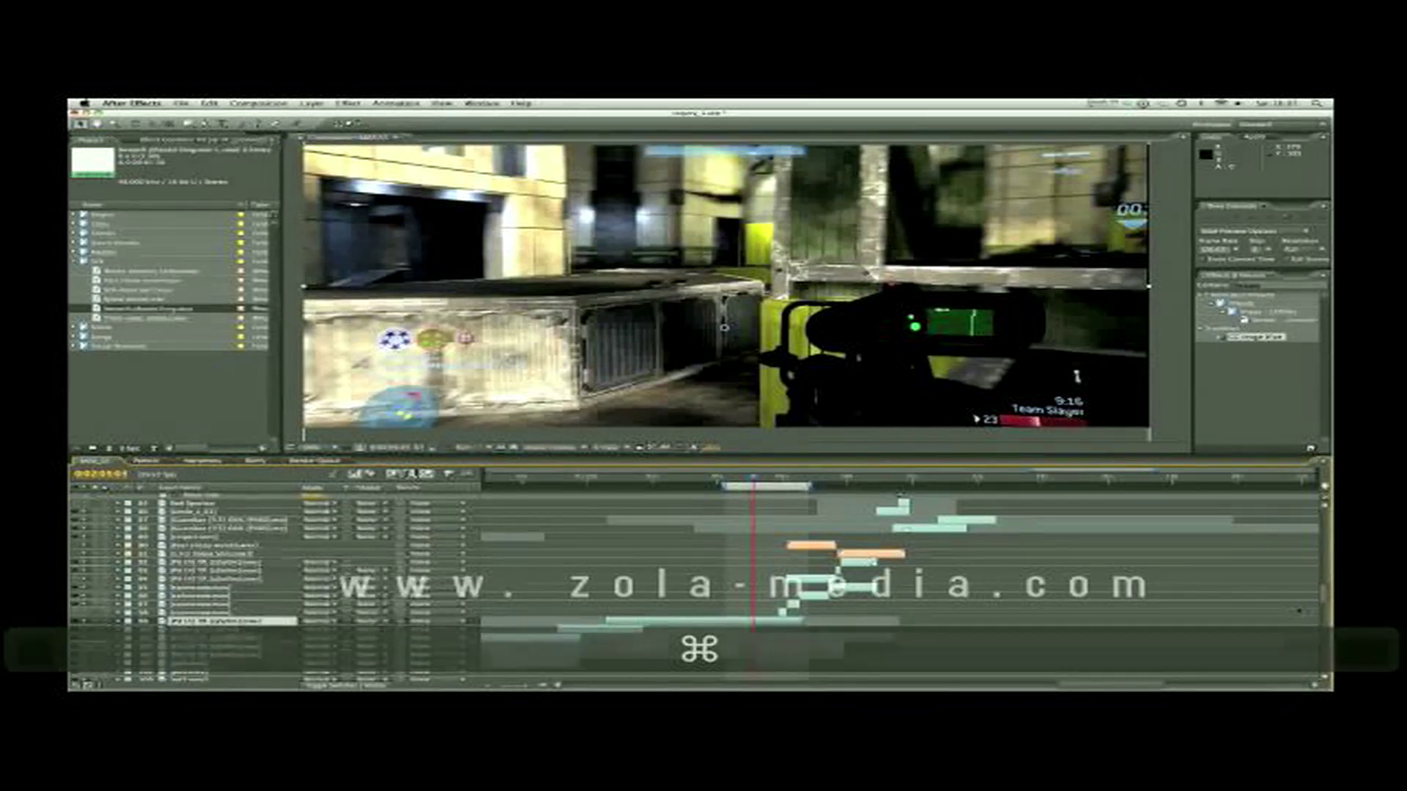
key(super+shift+bracketleft)
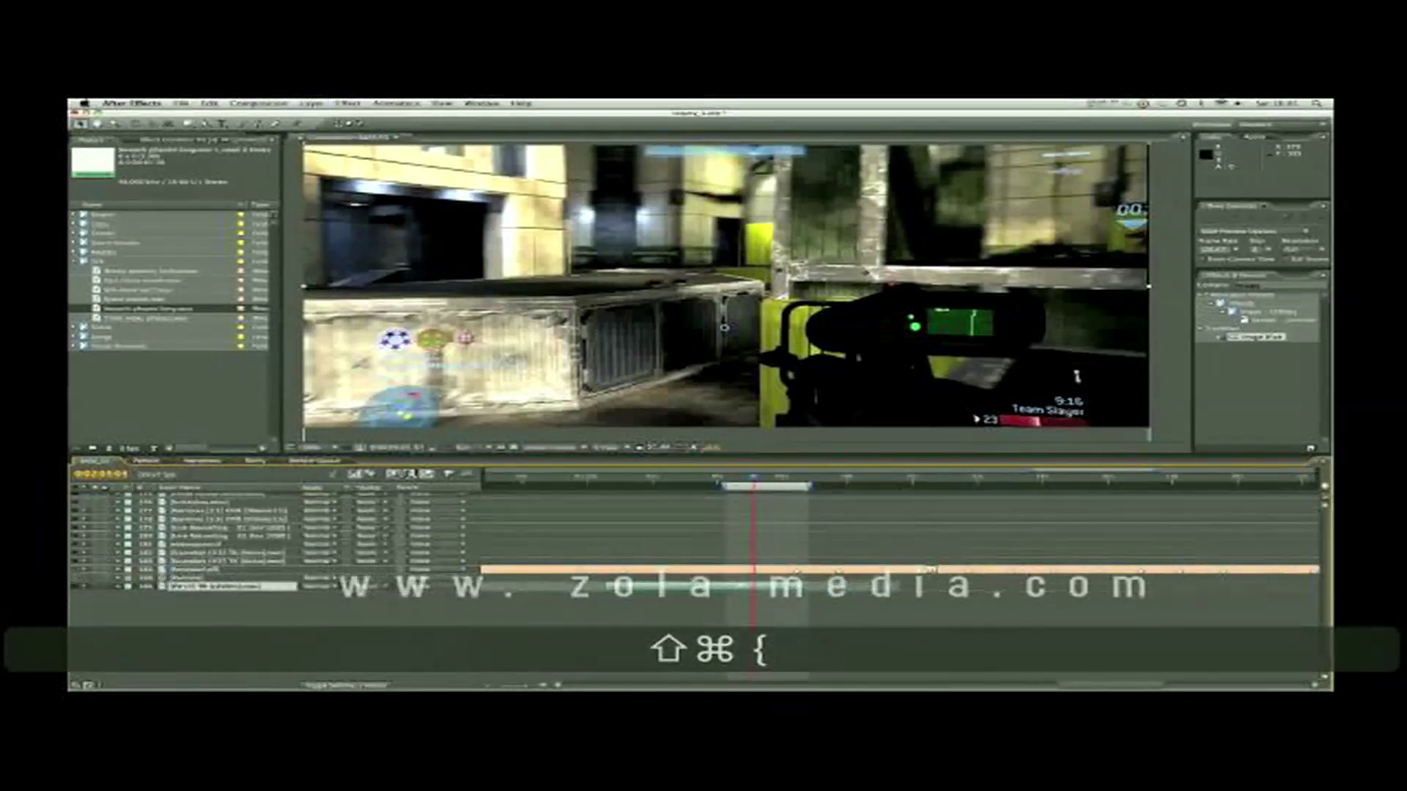
Try moving the selected gameplay clip to the top of the layer stack, and undo the layer order changes
key(super+shift+bracketright)
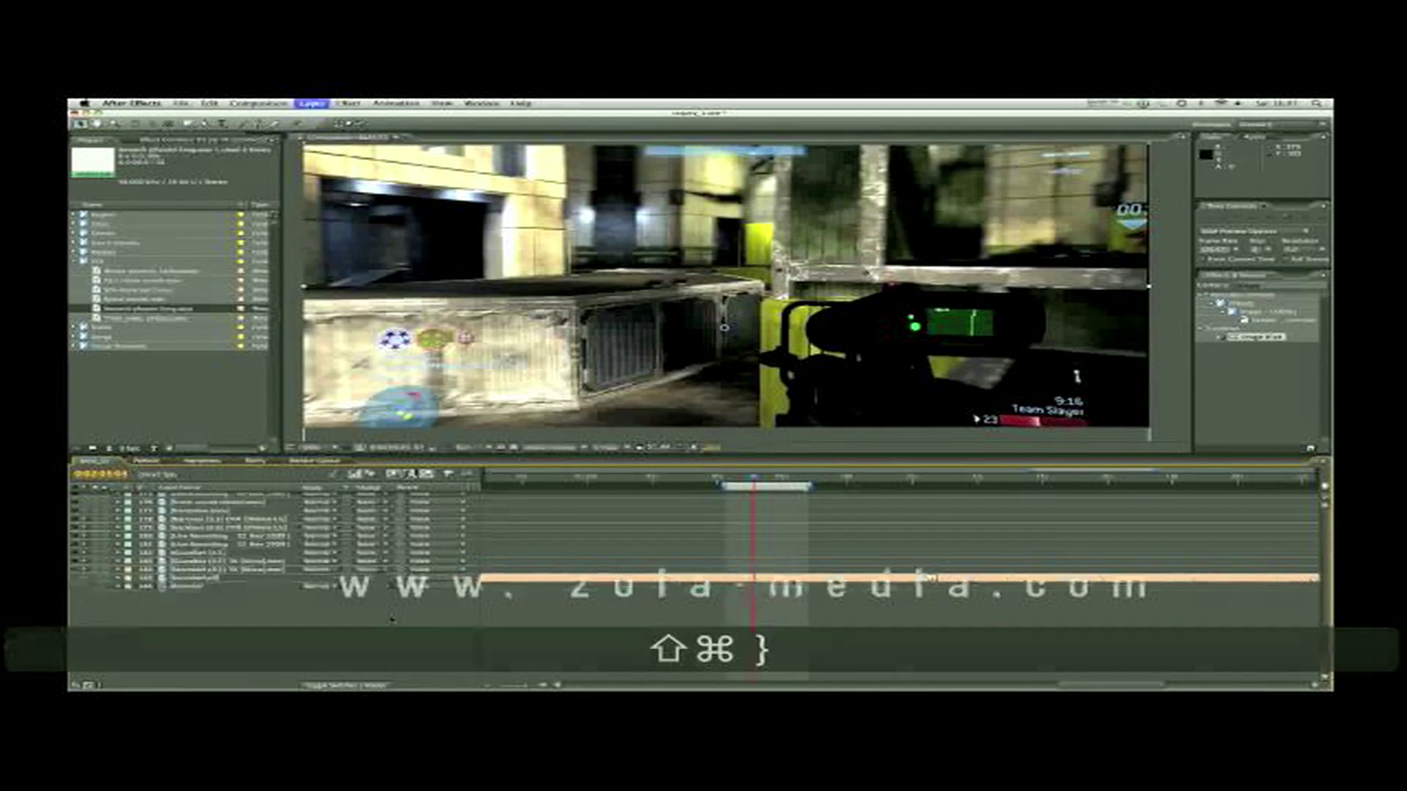
key(super+shift+bracketright)
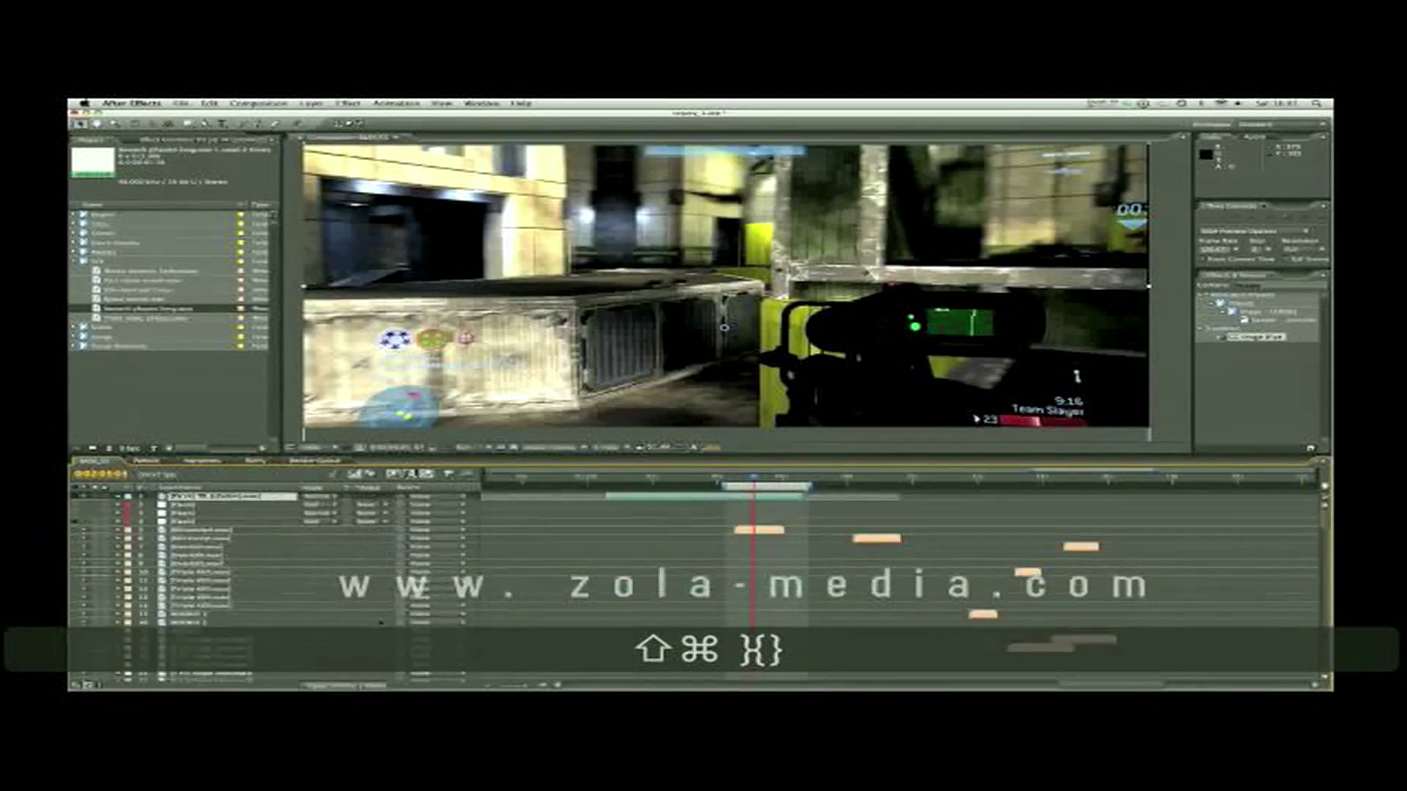
key(super+shift+z)
key(super+shift+z)
key(super+shift+z)
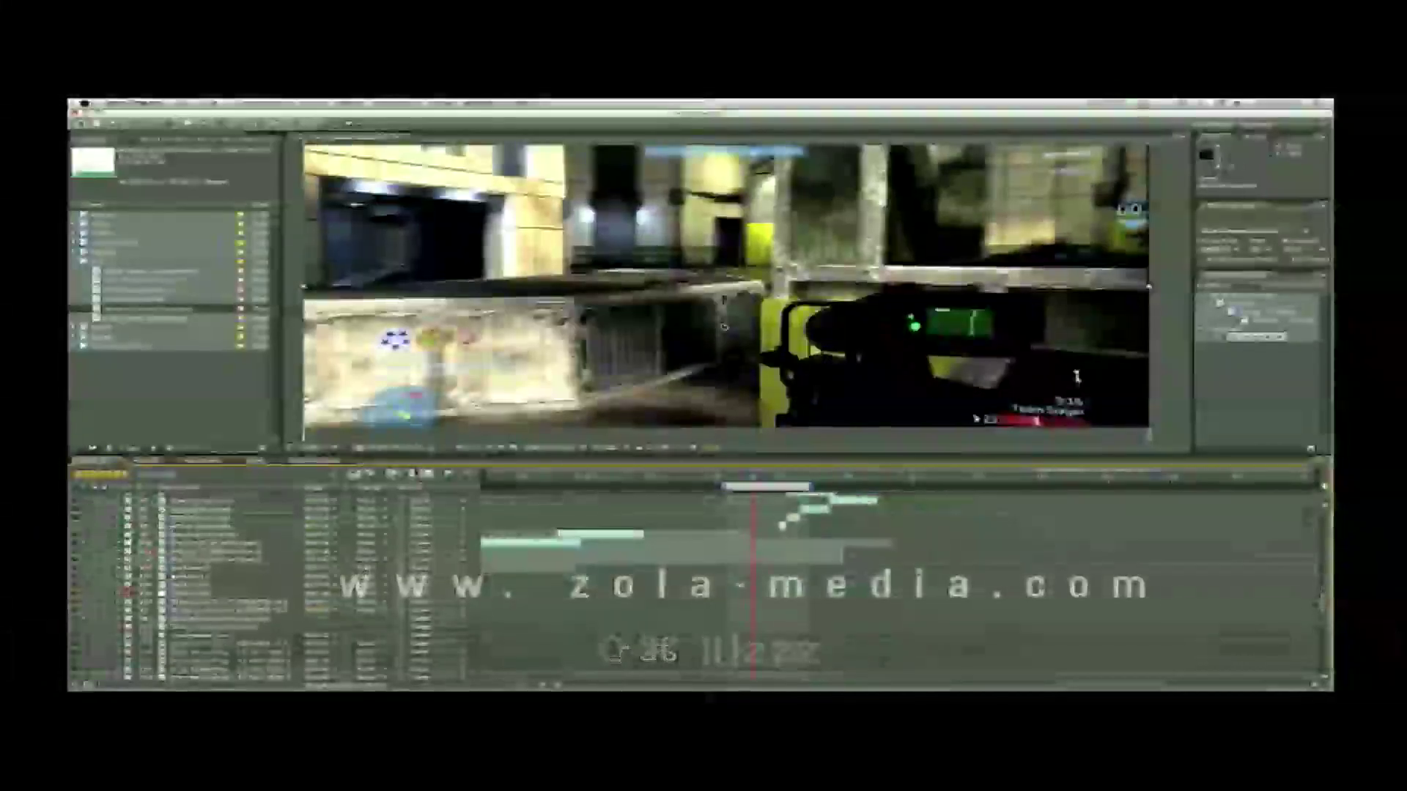
key(super+z)
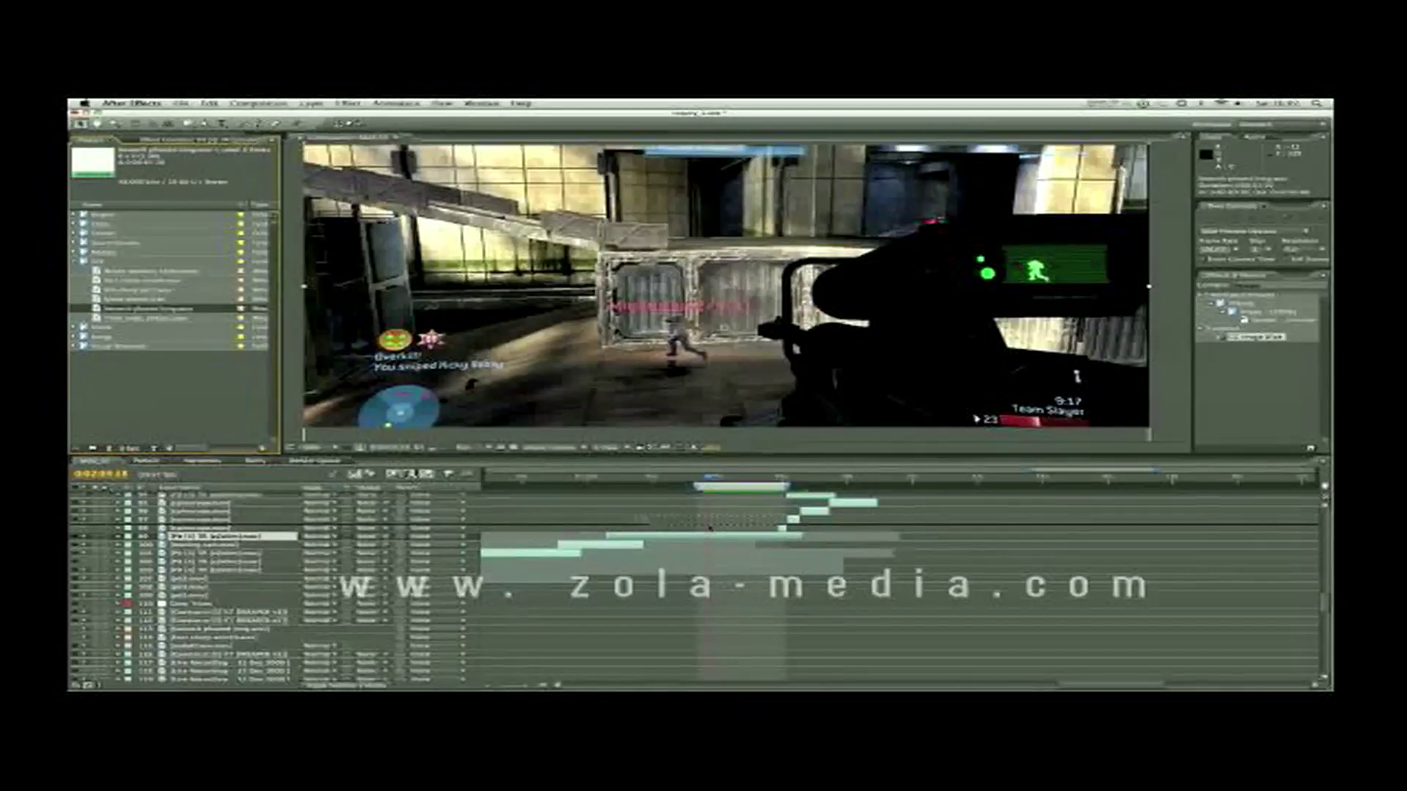
Try the highlighted long sound effect over the sniper gameplay clip, remove its layer and preview the section without it
drag(710, 528, 712, 528)
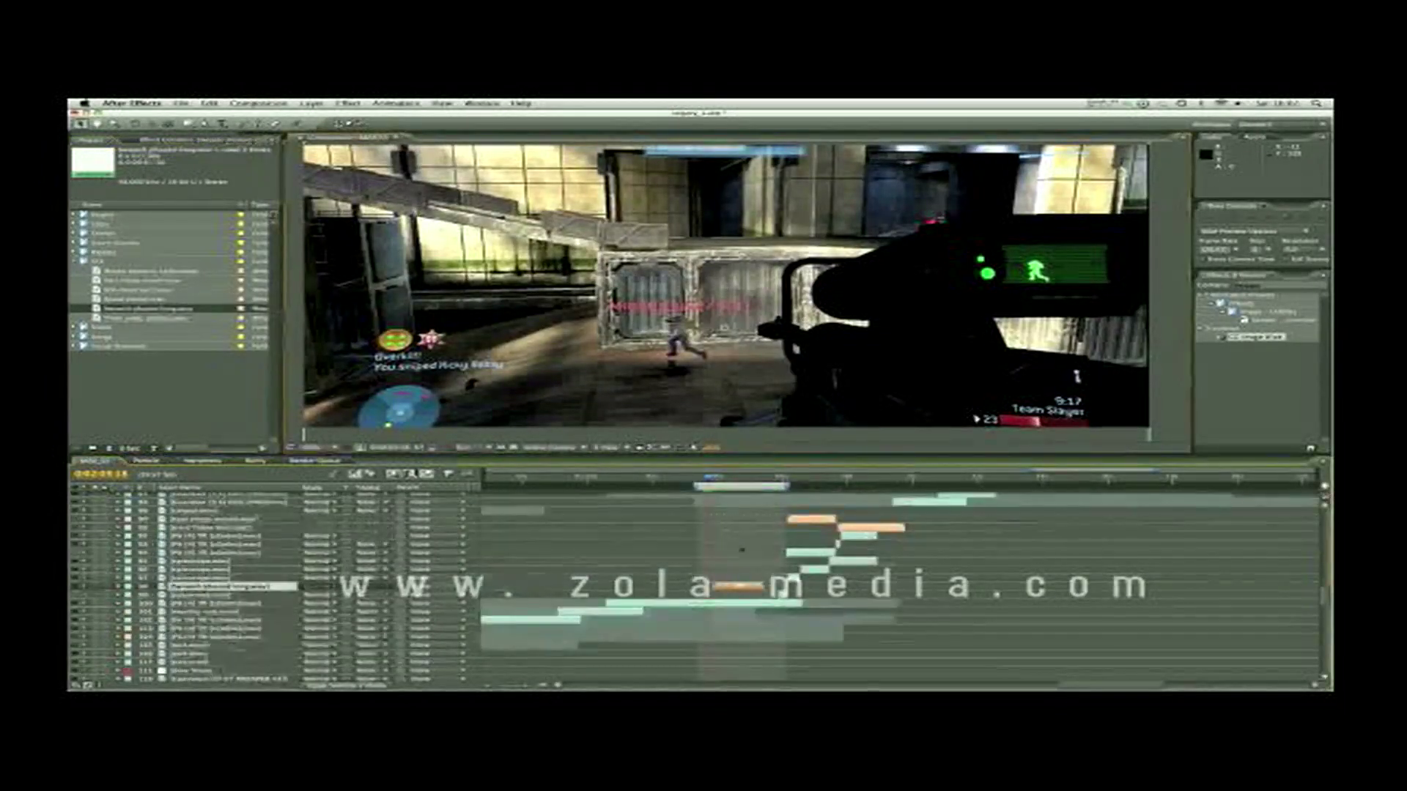
key(space)
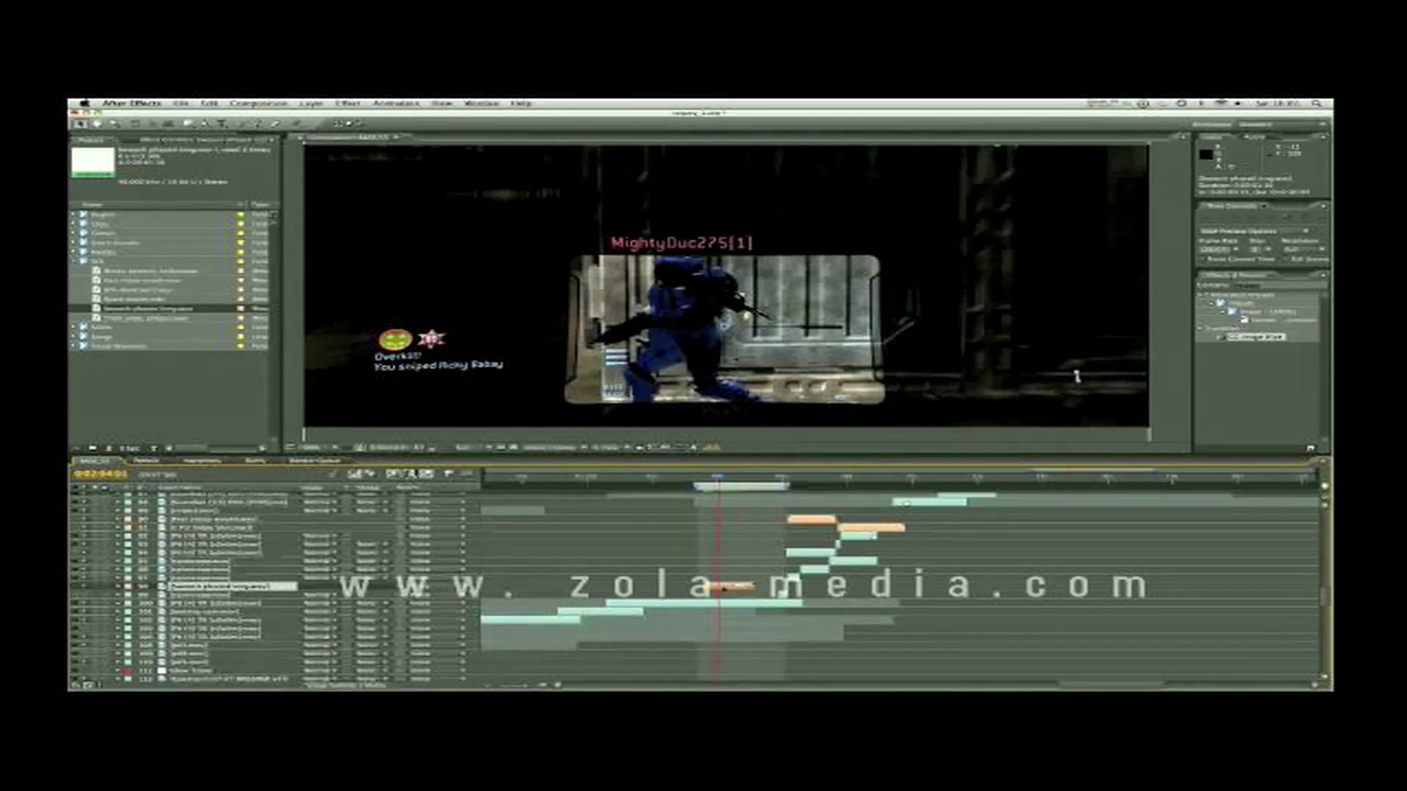
key(BackSpace)
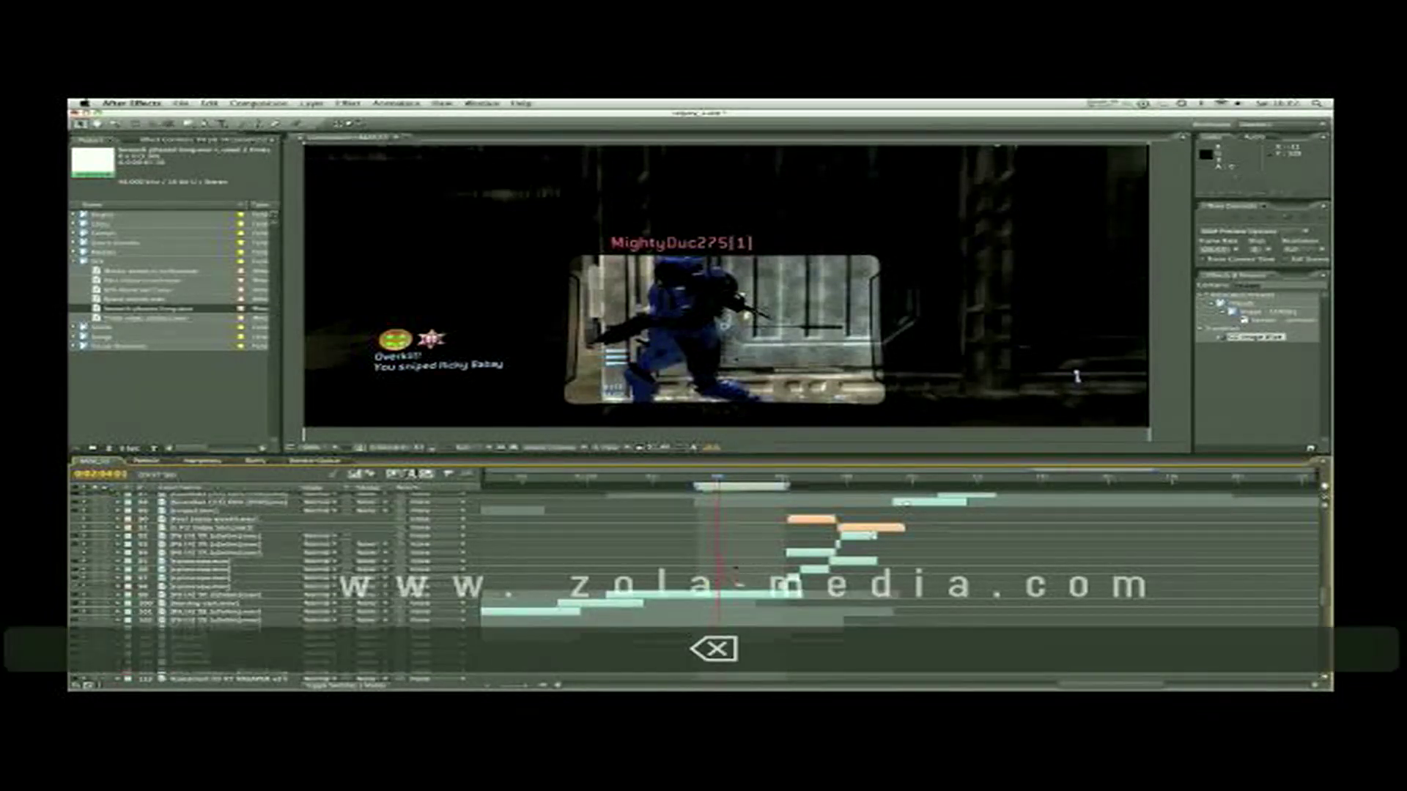
key(KP_0)
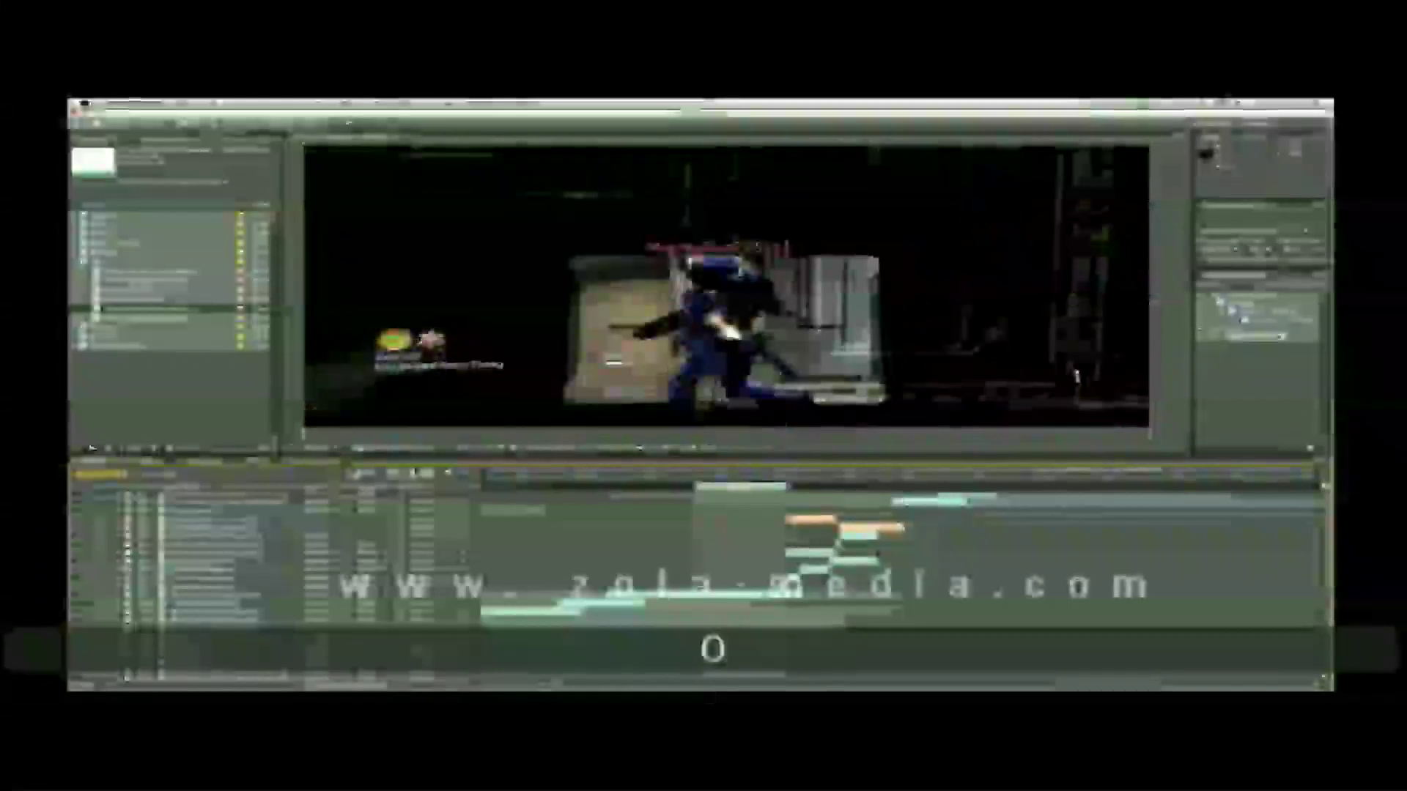
key(KP_0)
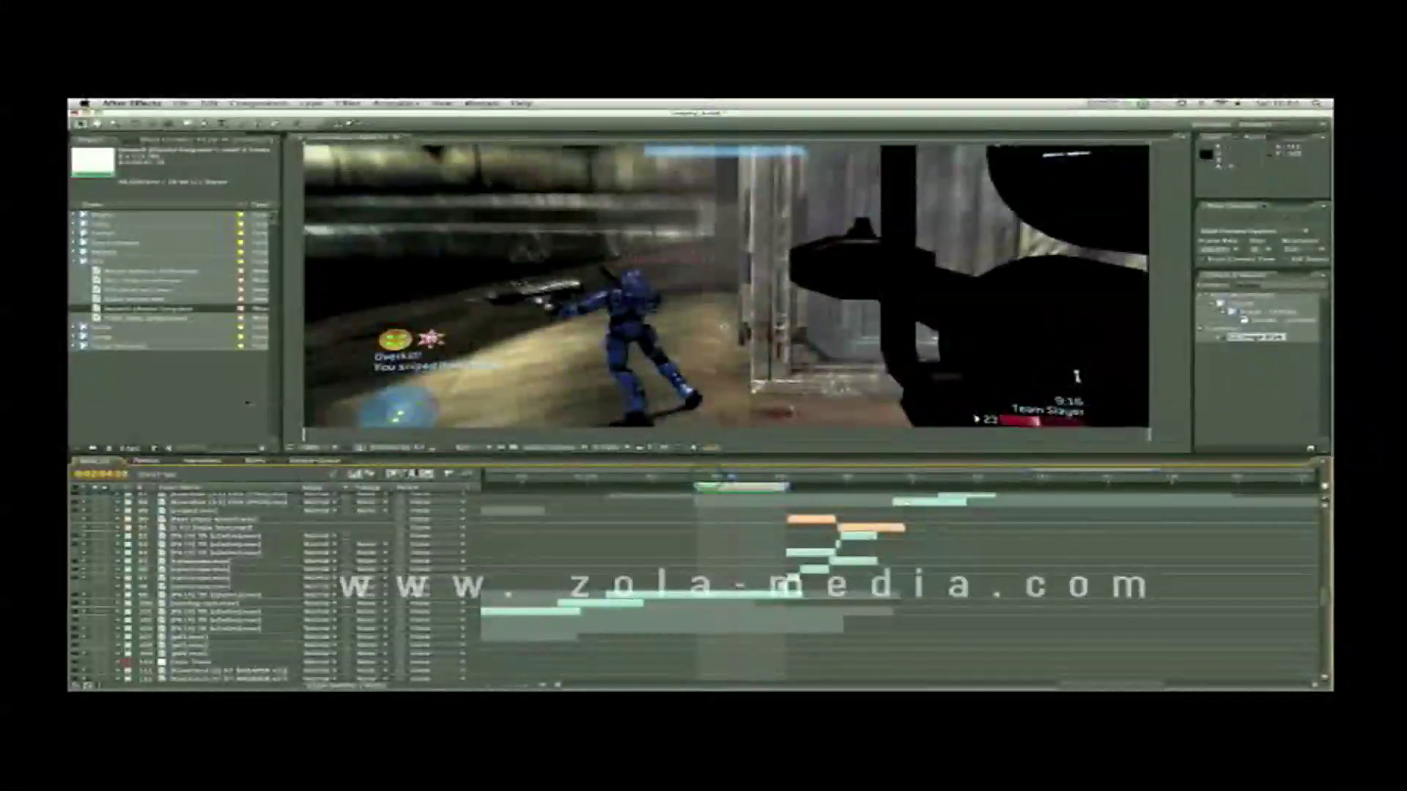
Place the highlighted sound effect in the timeline over the sniper kill and reveal its waveform and audio levels
drag(154, 310, 810, 557)
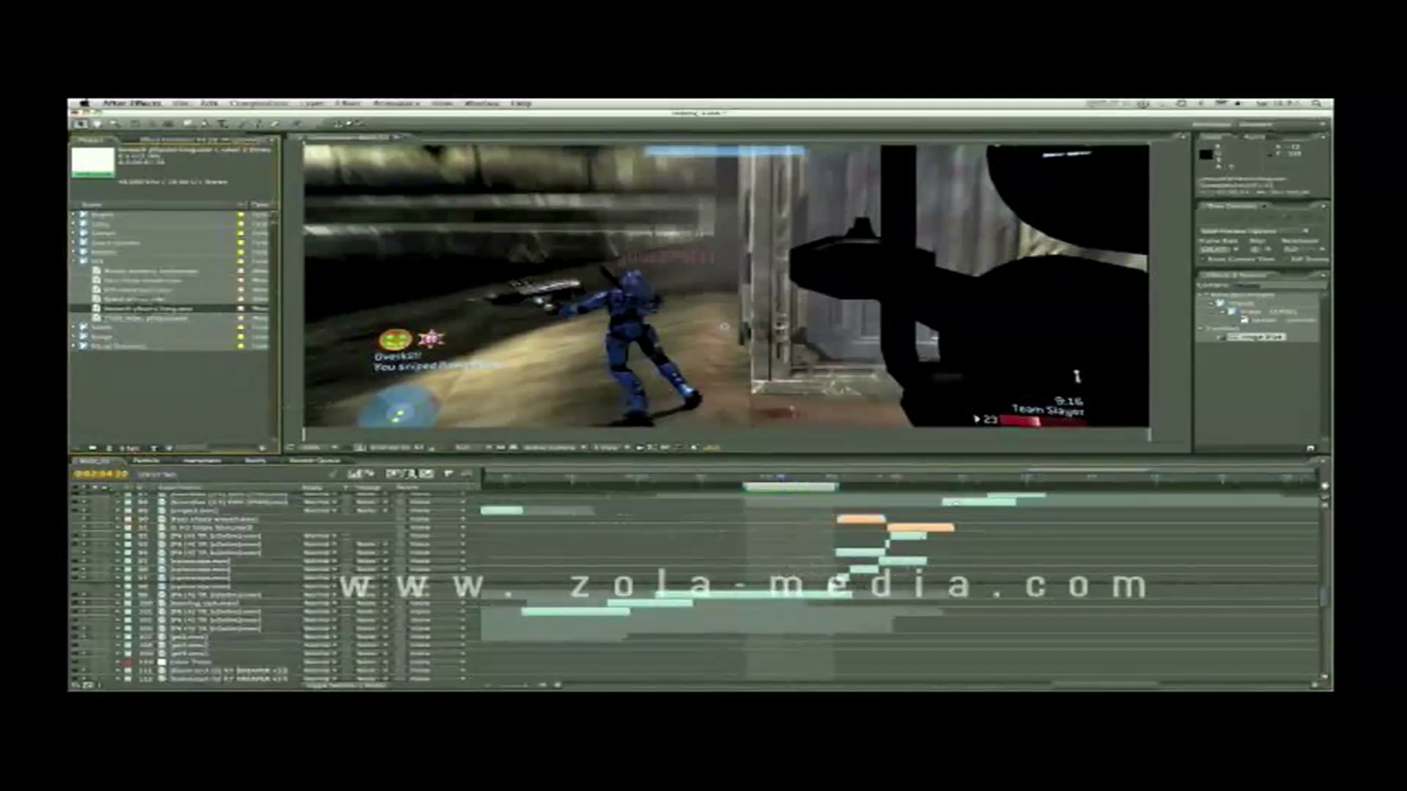
drag(951, 574, 959, 565)
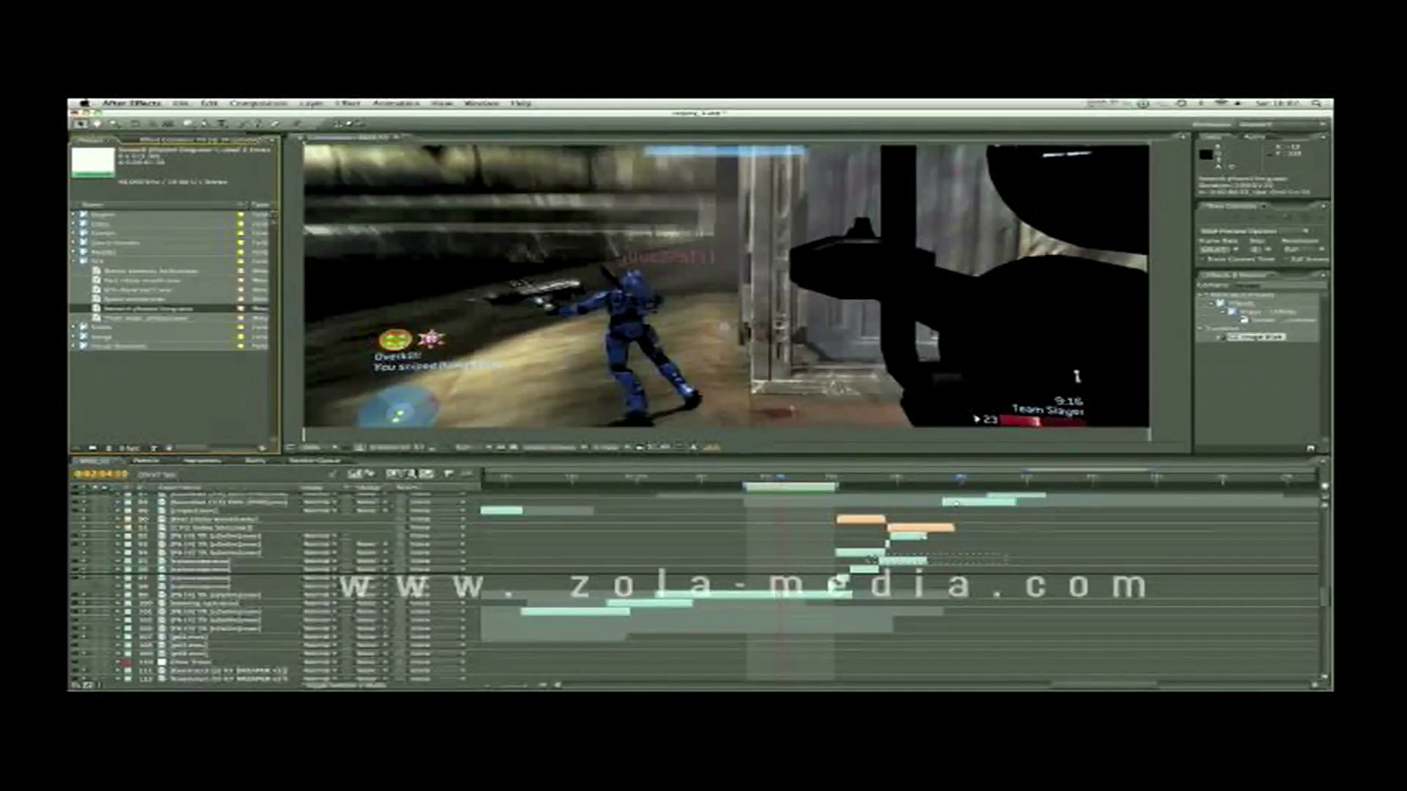
drag(869, 560, 885, 587)
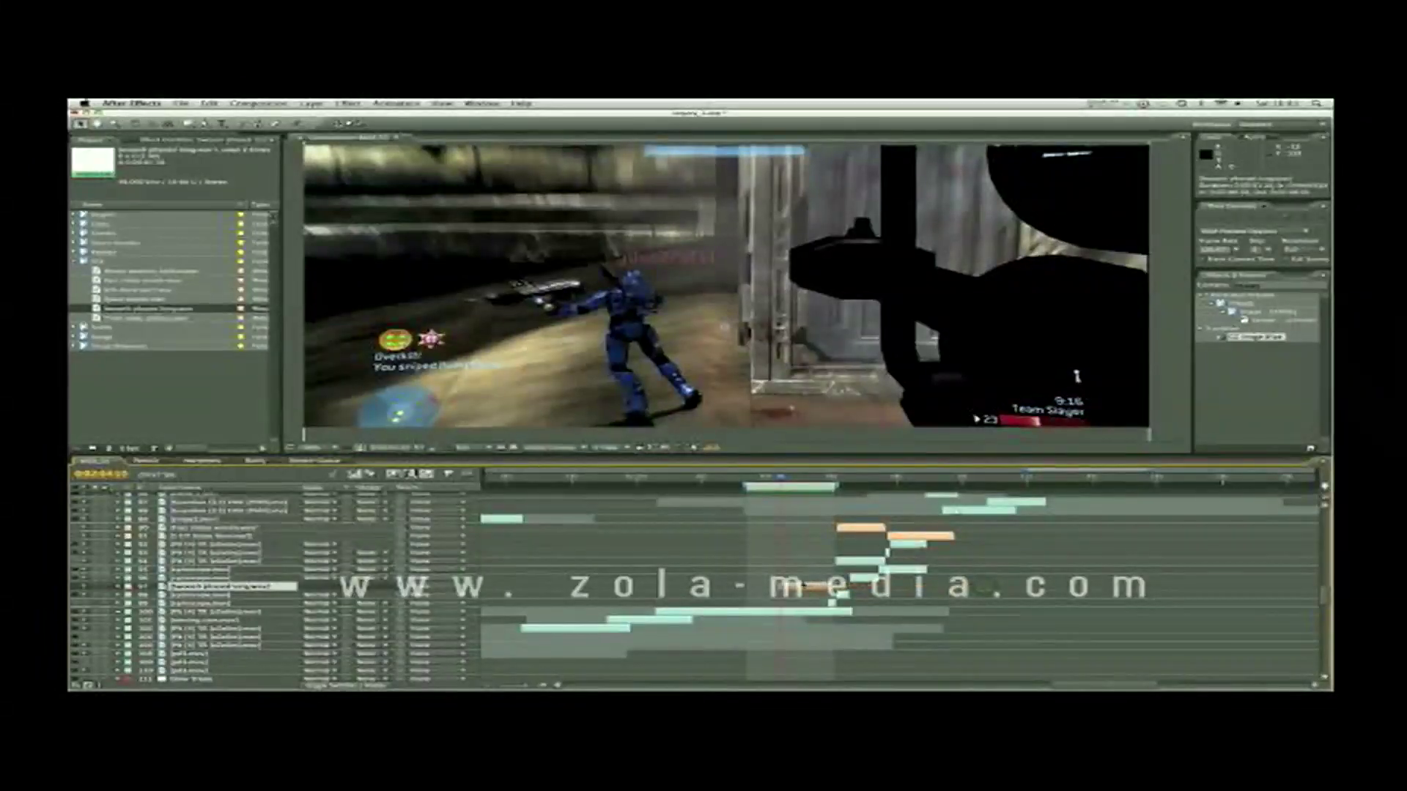
key(l)
key(l)
key(l)
key(l)
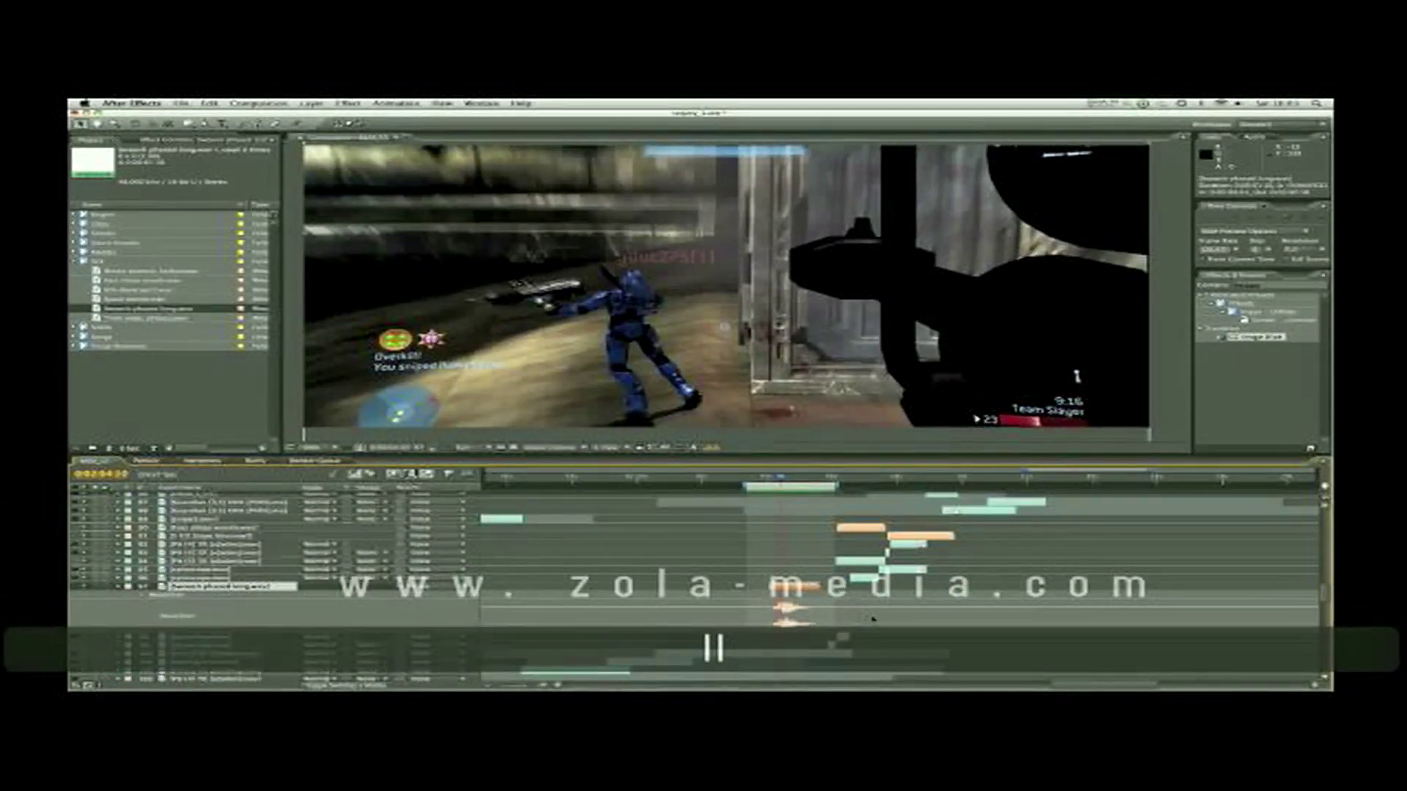
key(l)
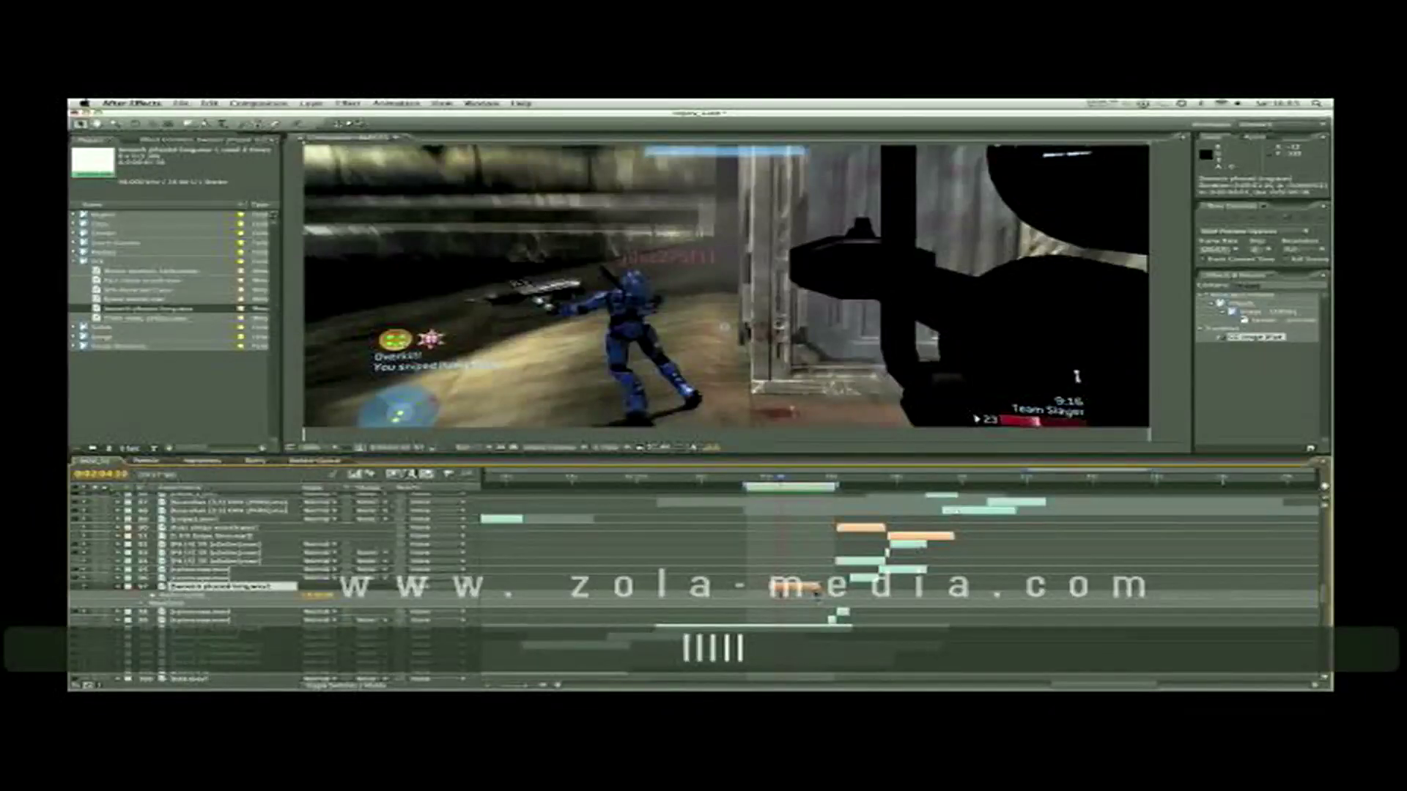
Preview the sound effect against the gameplay and delete its layer from the timeline
drag(773, 476, 777, 477)
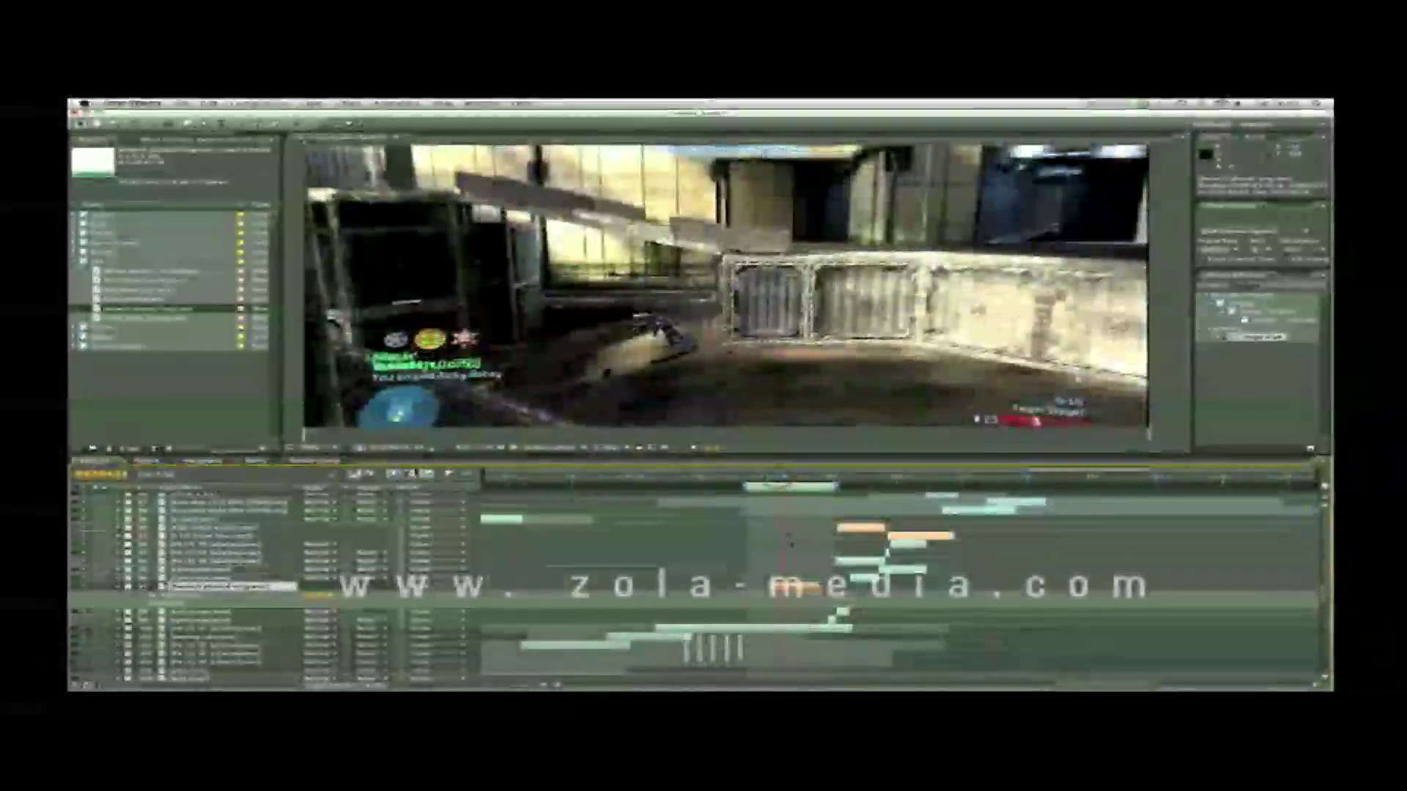
key(KP_0)
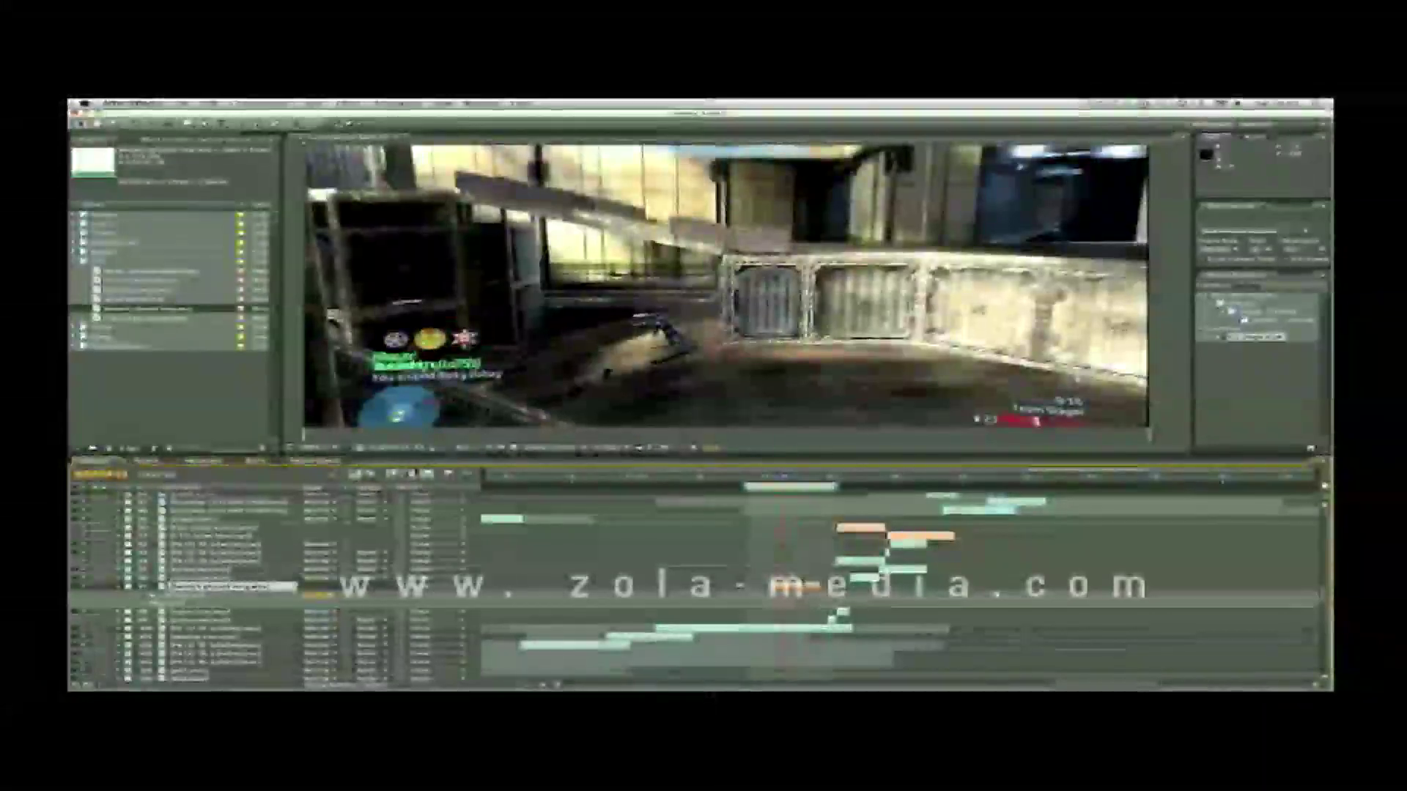
key(BackSpace)
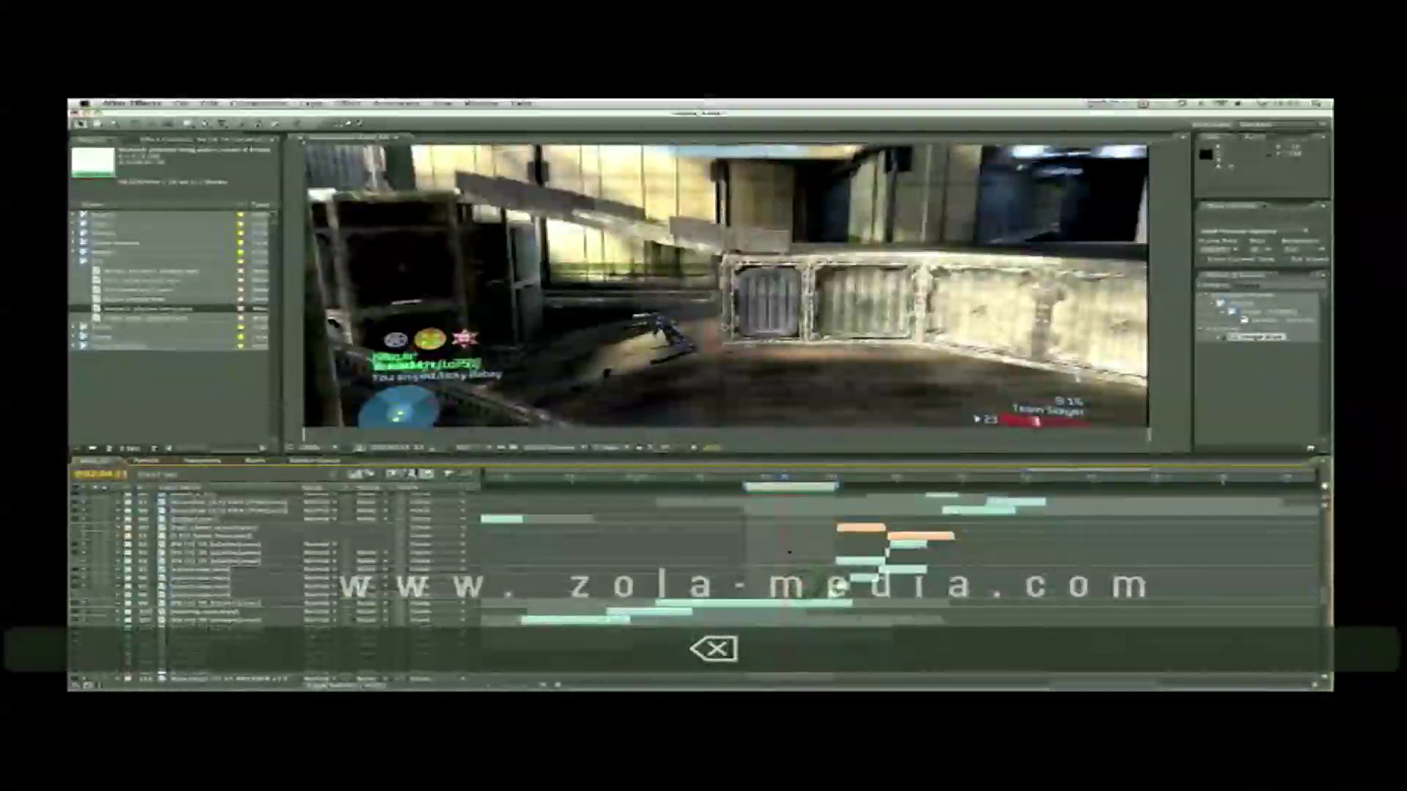
Go to the overhead shot of the fallen blue Spartan and shift the work area so it covers this shot
scroll(932, 595, up, 4)
drag(614, 358, 586, 364)
drag(1022, 550, 993, 567)
drag(864, 556, 913, 513)
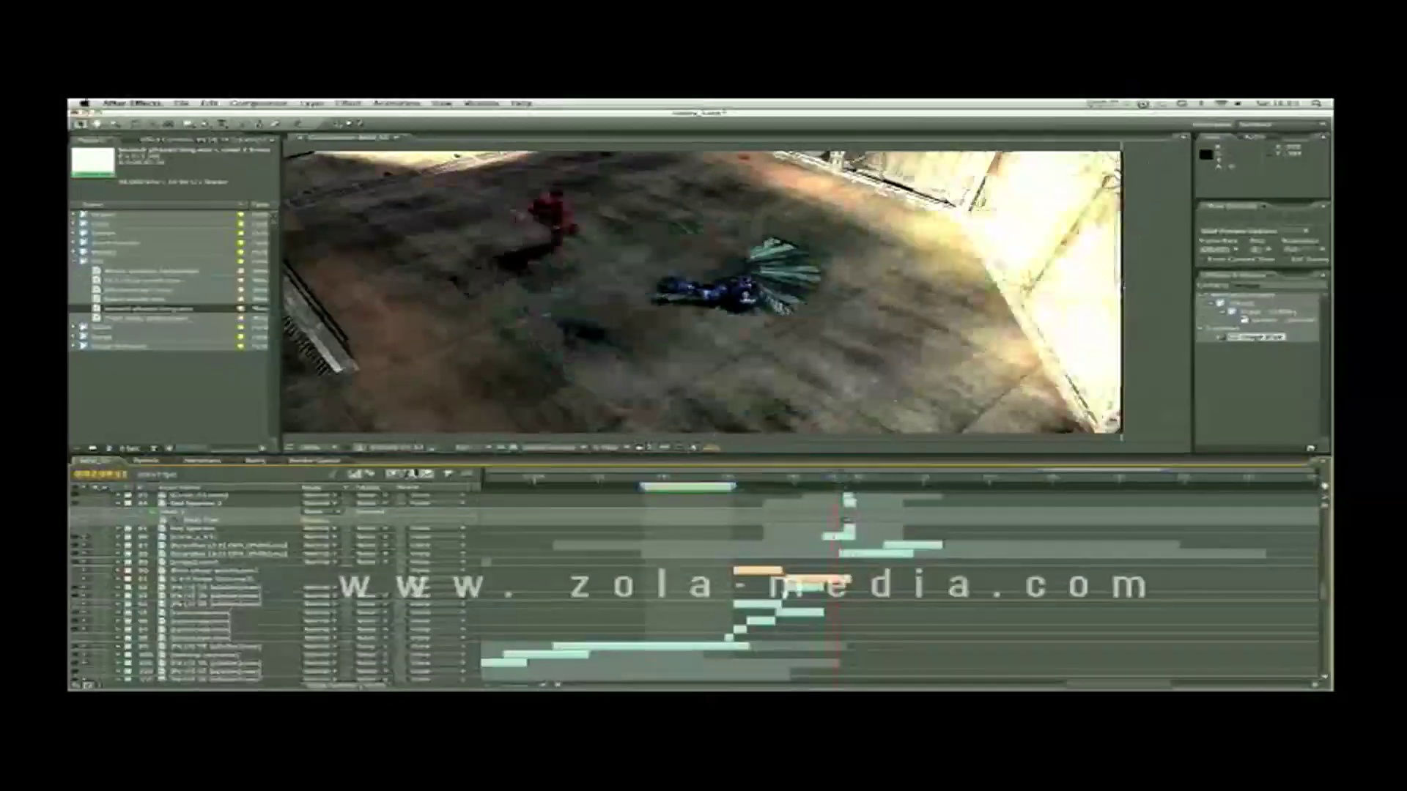
drag(708, 484, 841, 478)
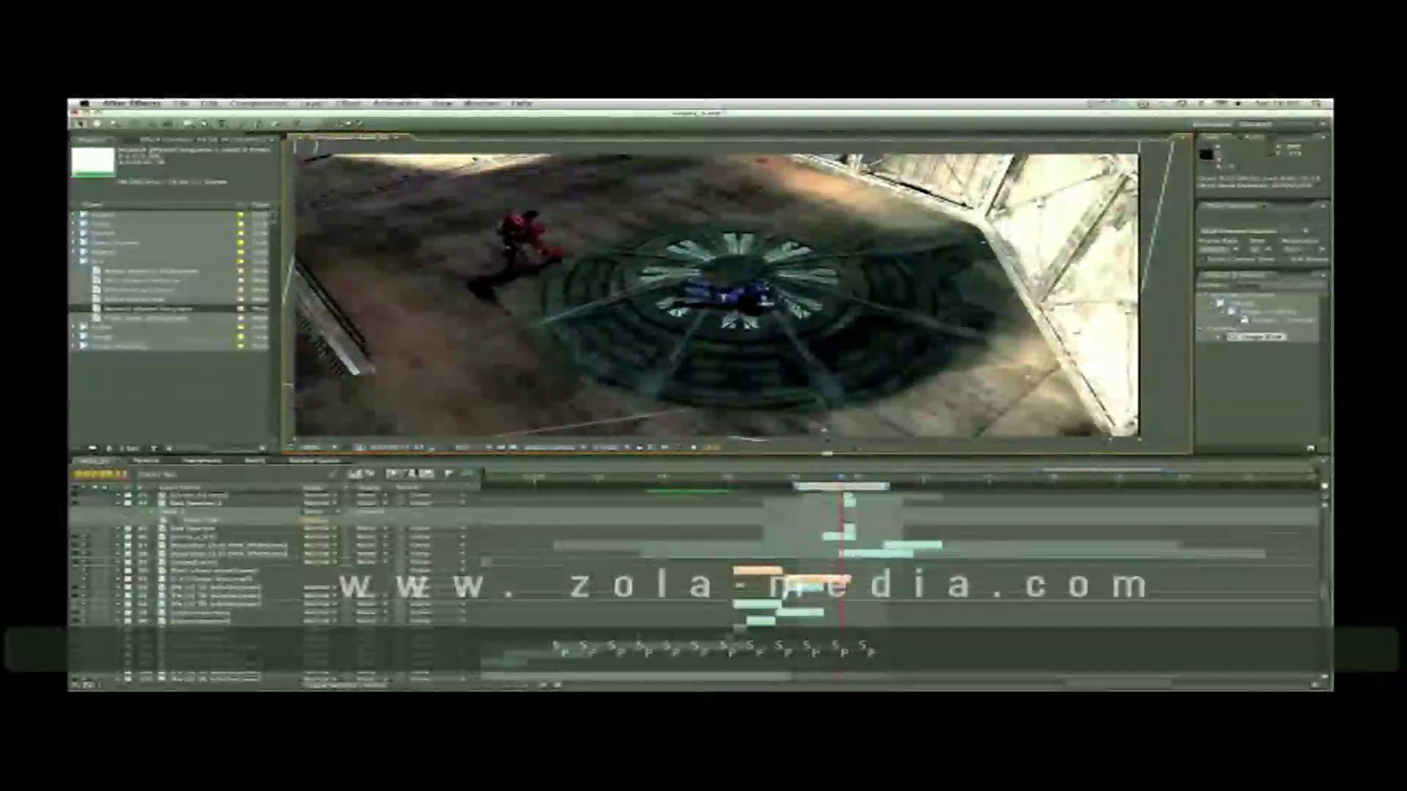
drag(1323, 603, 1320, 589)
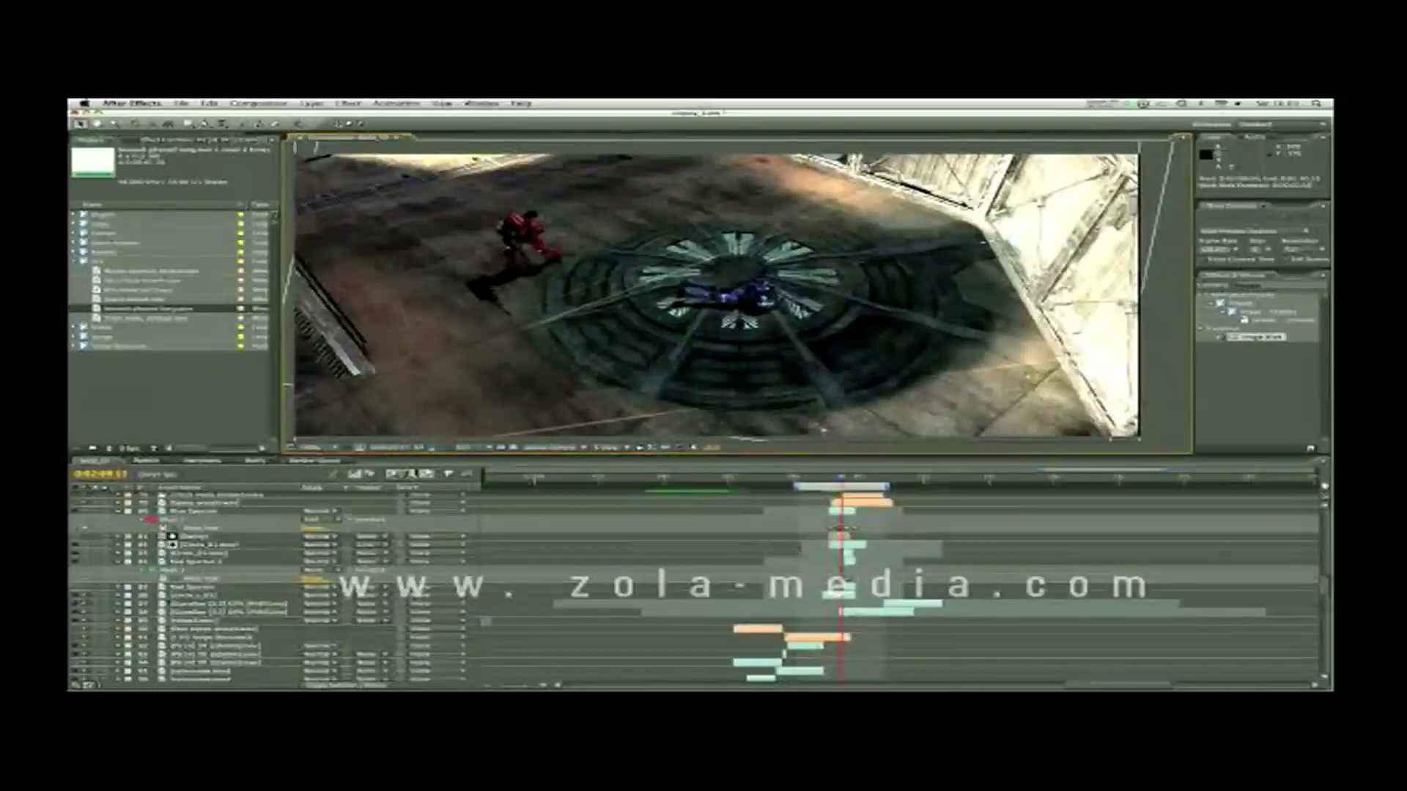
Select the Red Spartan 2 layer and the Blue Spartan layer in turn and examine their masks over the floor emblem animation
click(196, 561)
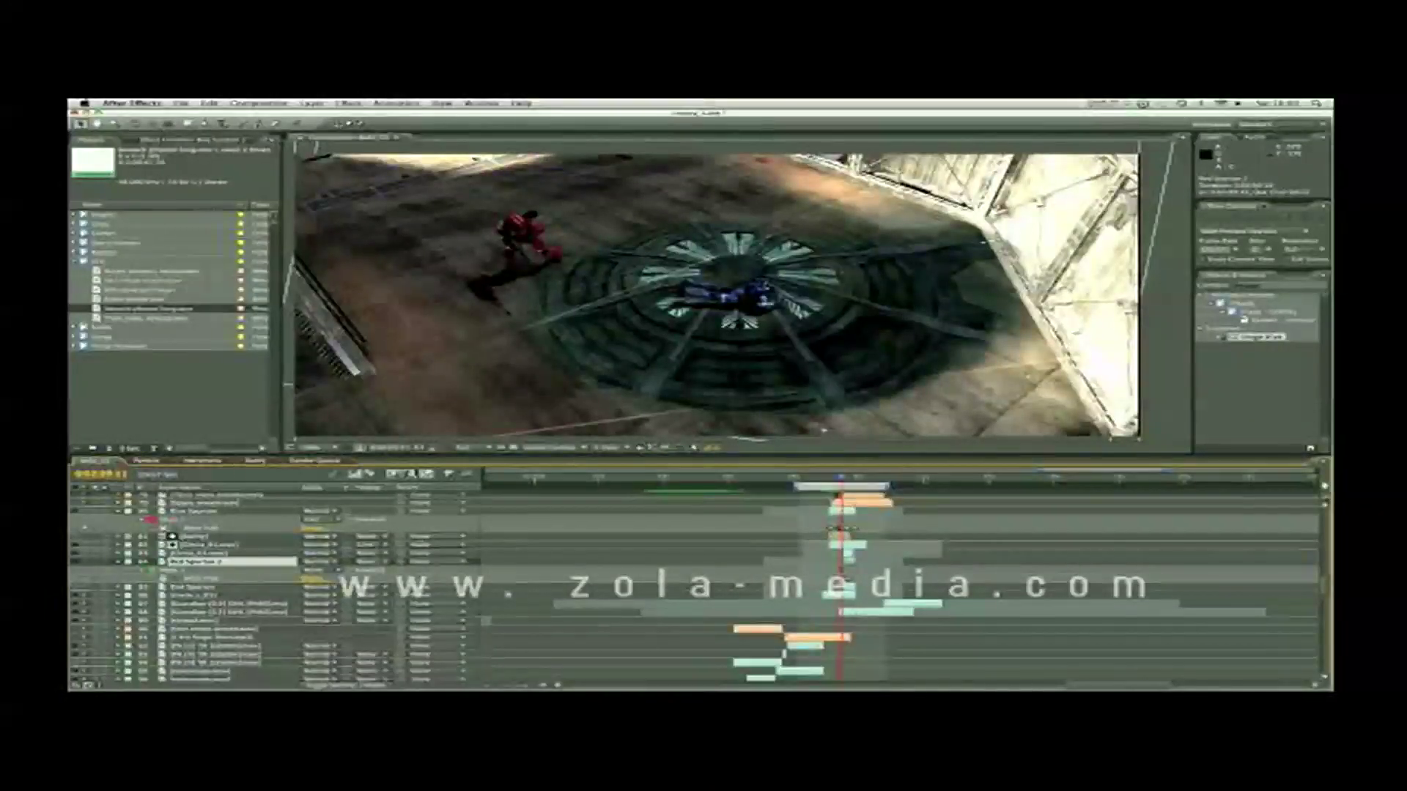
drag(842, 479, 842, 480)
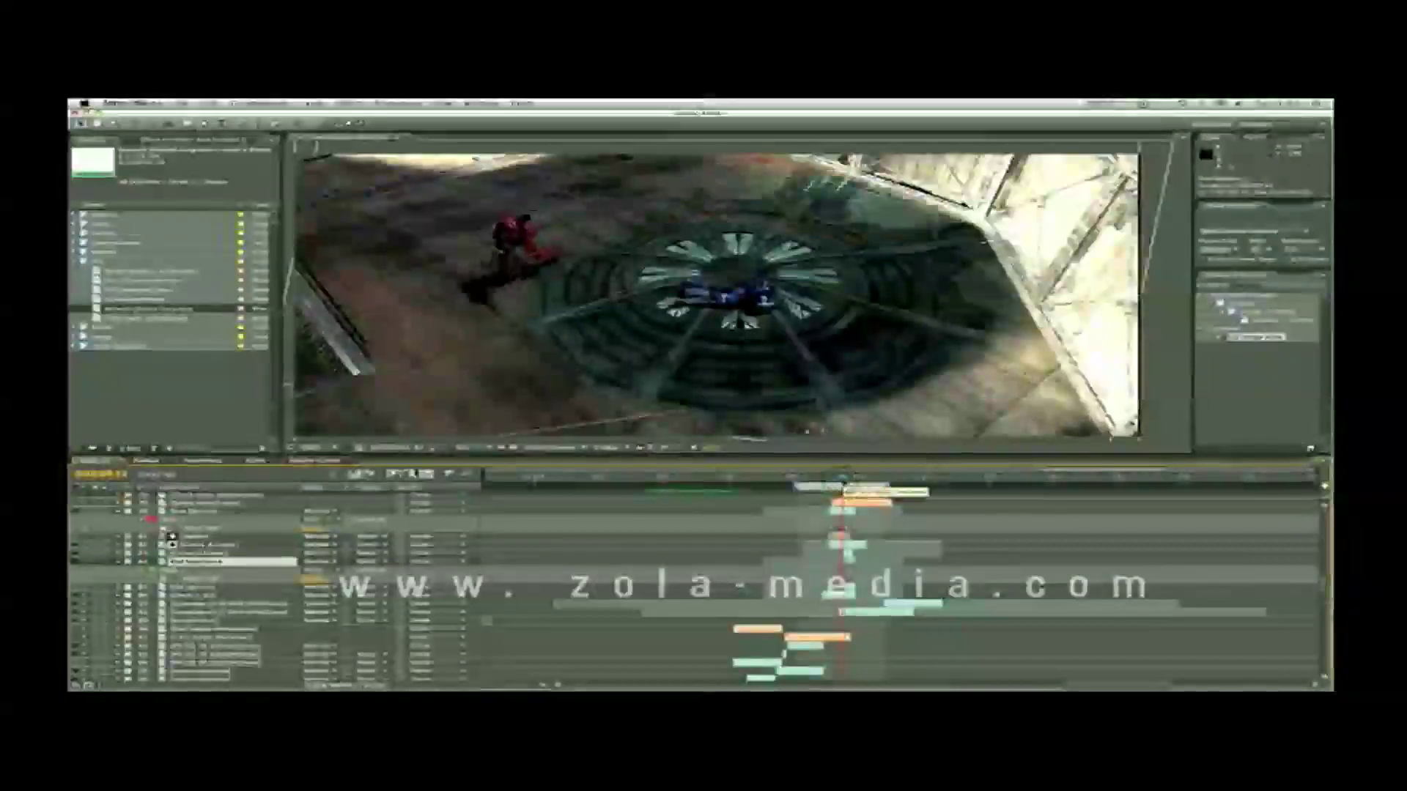
click(228, 511)
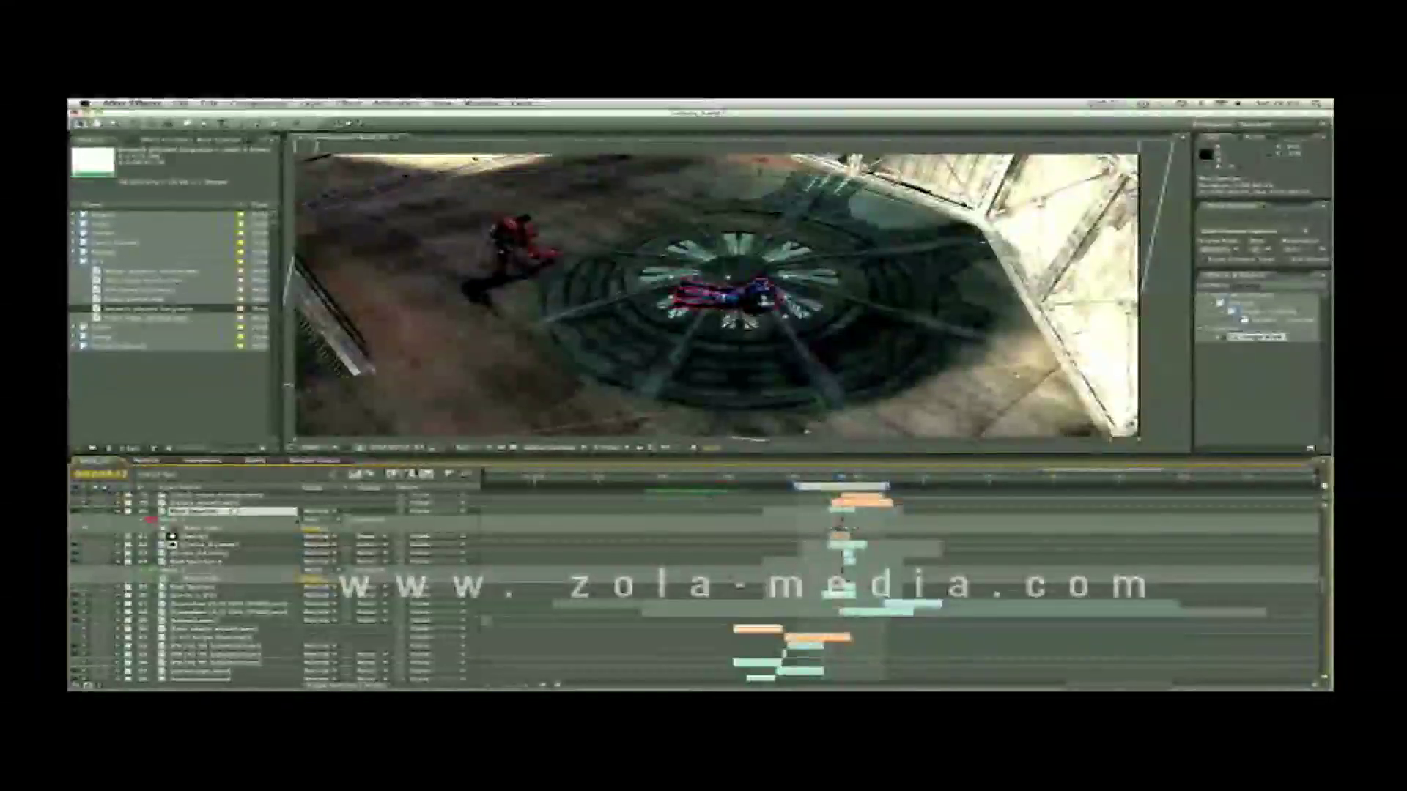
drag(842, 480, 835, 480)
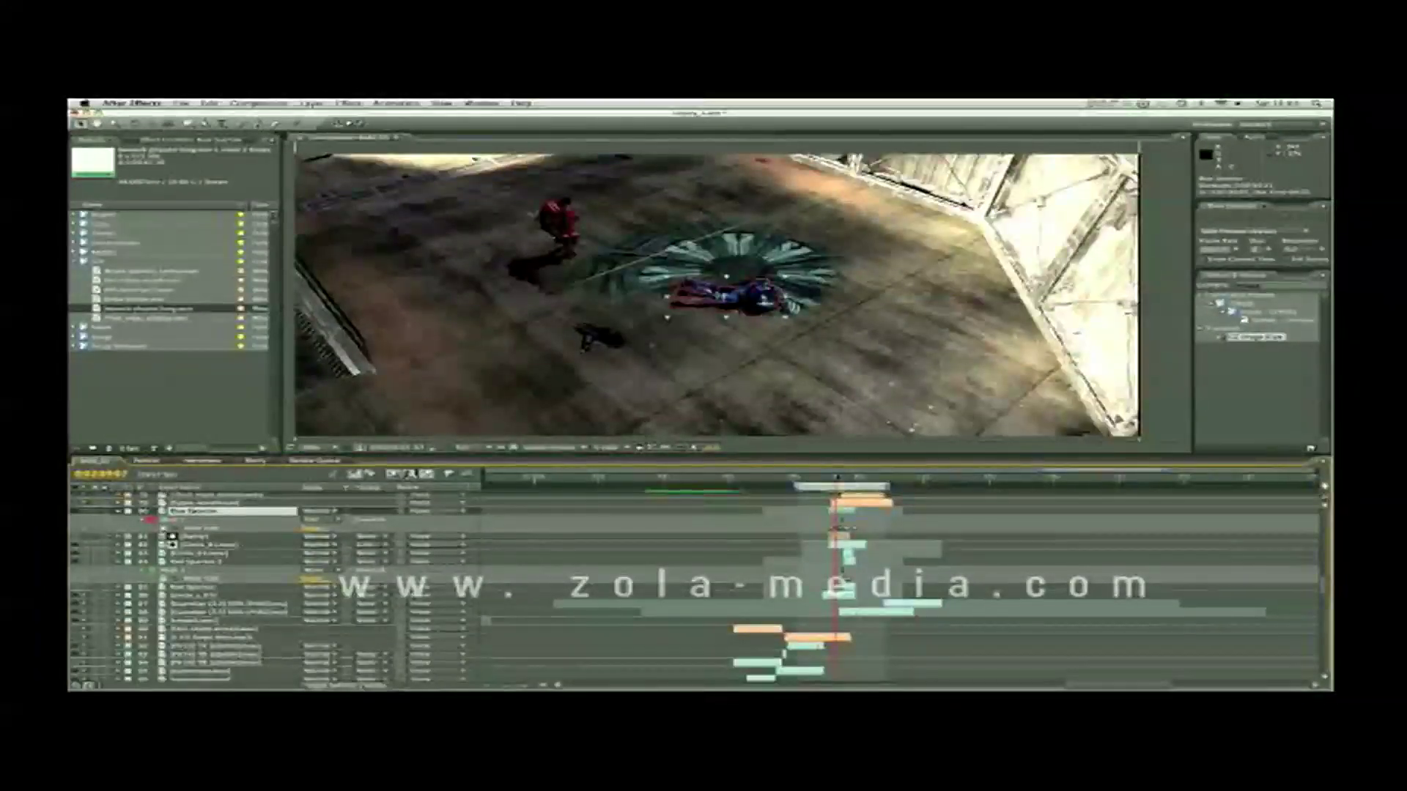
Examine the start of the Blue Spartan layer's mask up close, going forward and back one frame at a time
key(super+equal)
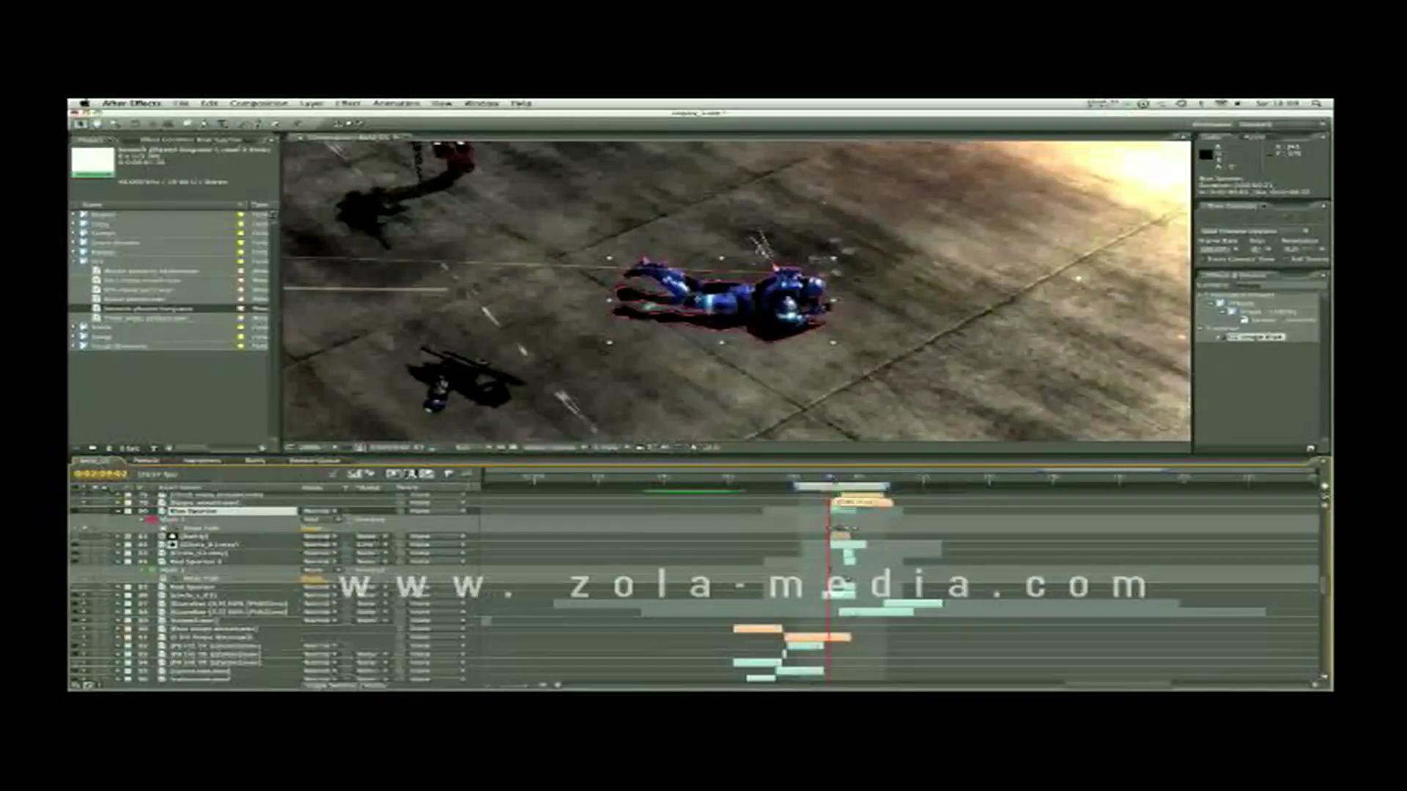
drag(522, 686, 528, 687)
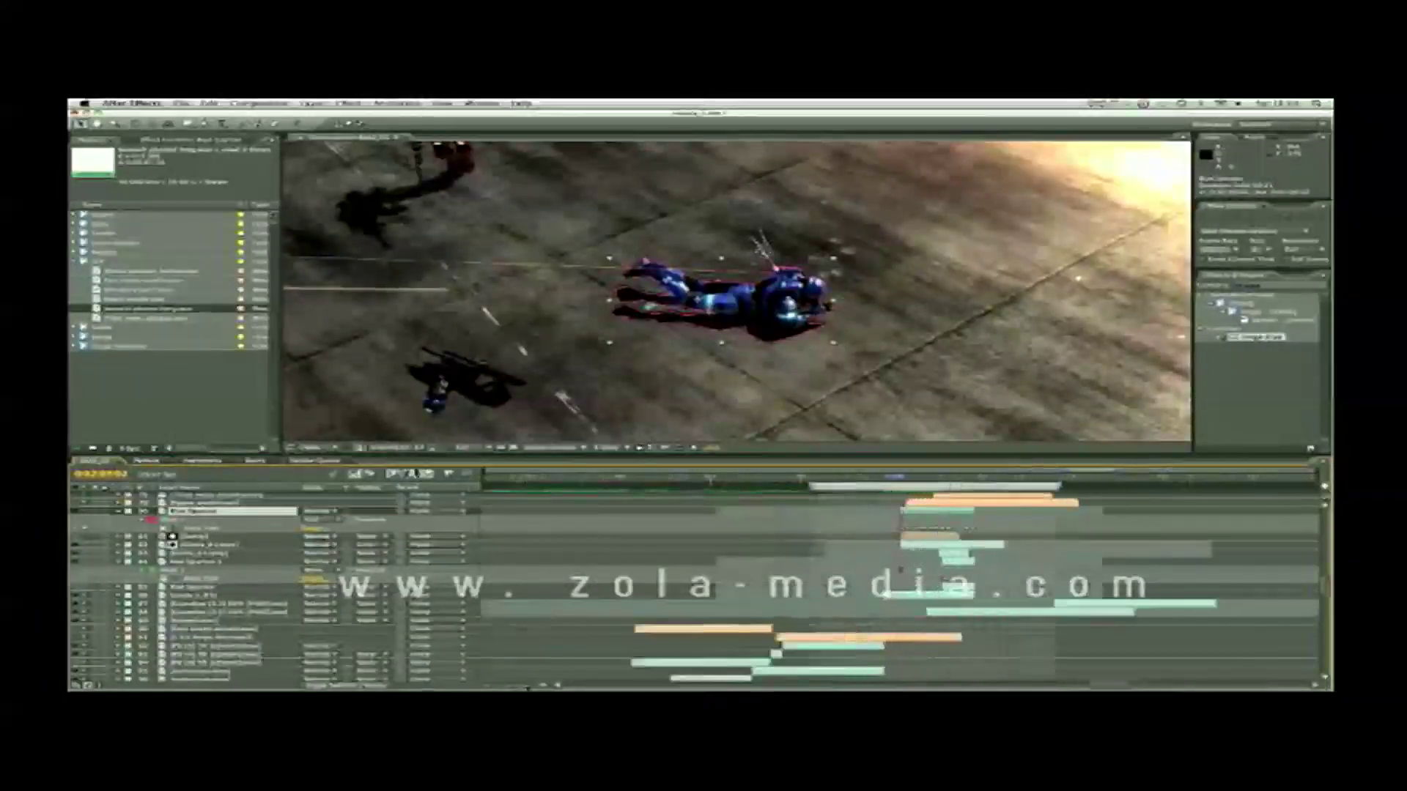
drag(900, 478, 921, 479)
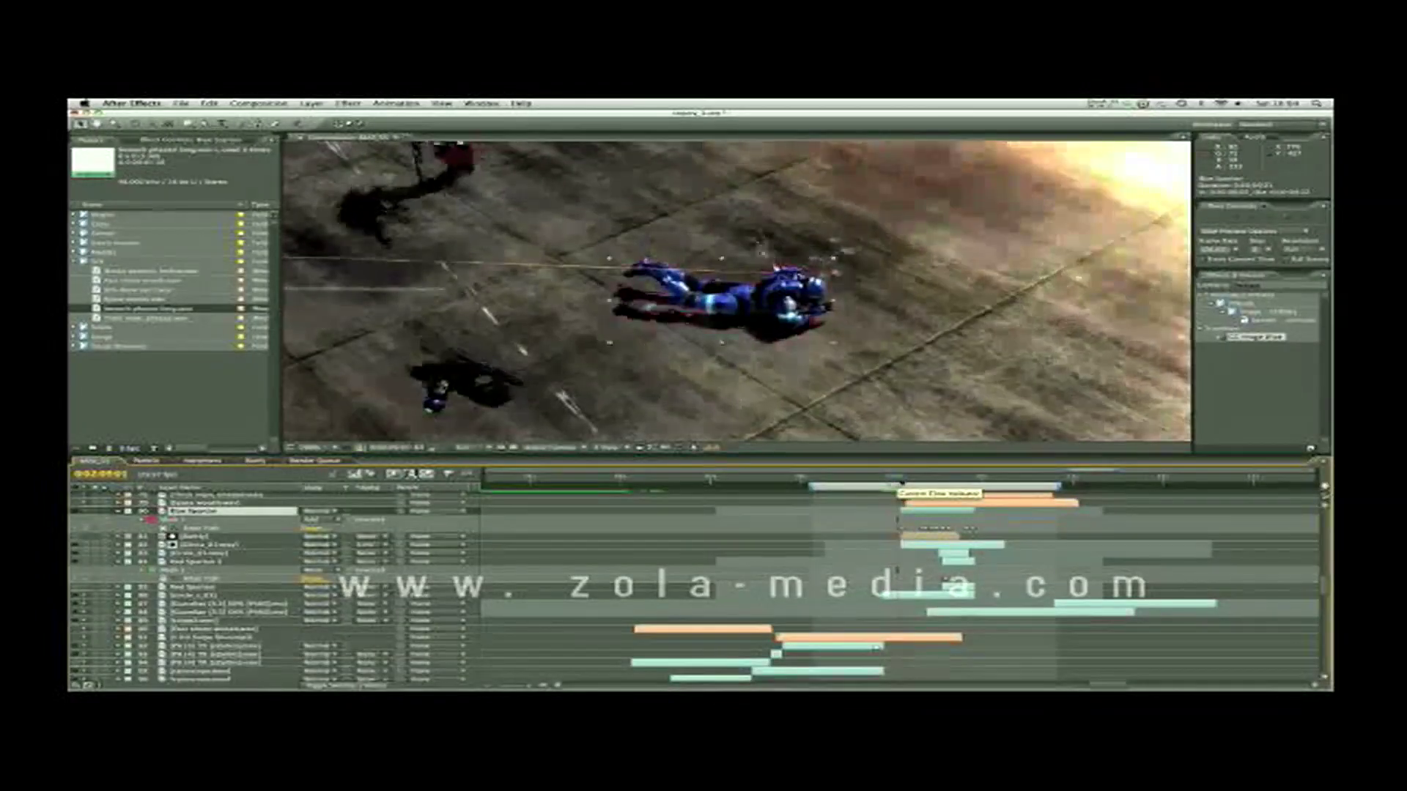
key(Page_Down)
key(Page_Down)
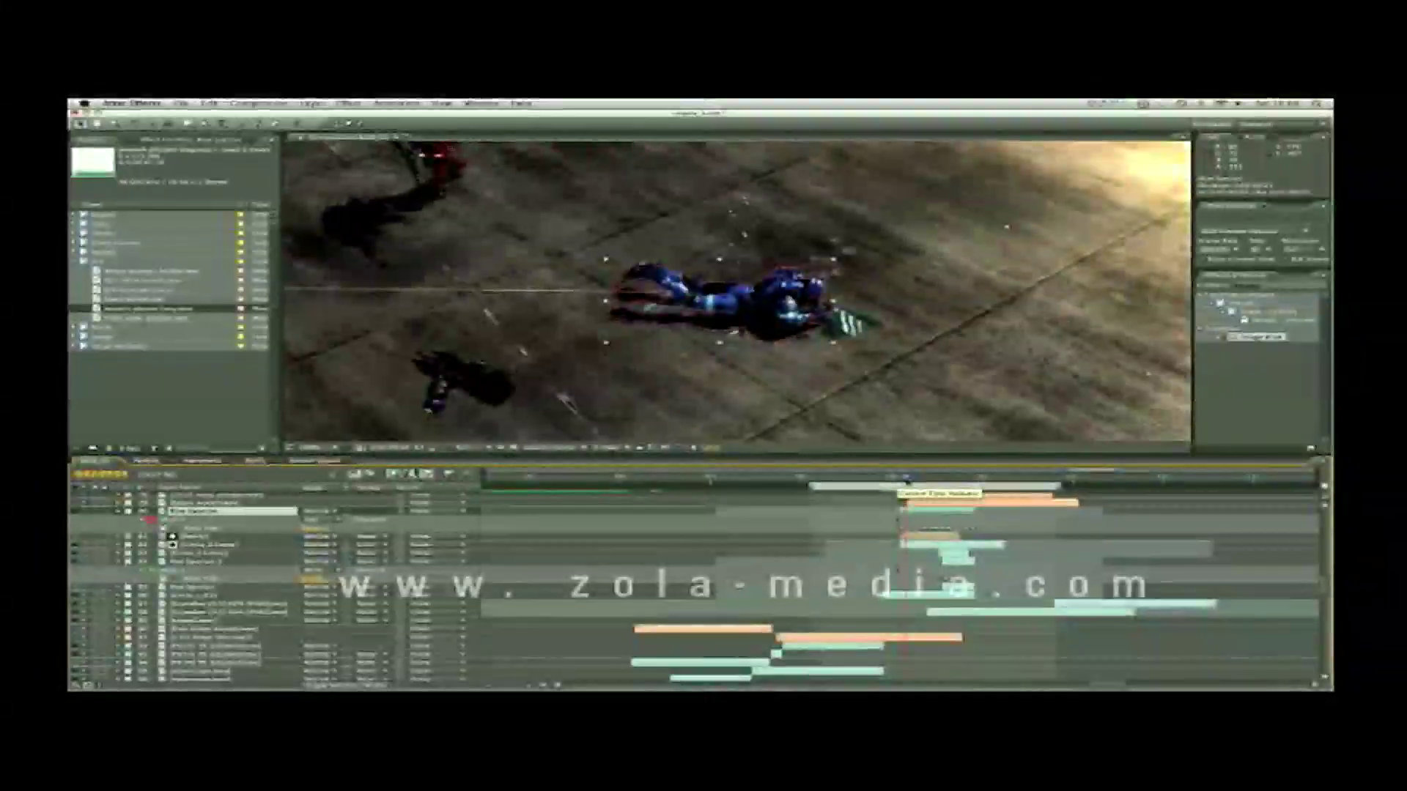
key(Page_Up)
key(Page_Up)
Scrub back and forth over the Blue Spartan mask keyframes to examine how the emblem draws behind the body
drag(899, 480, 907, 481)
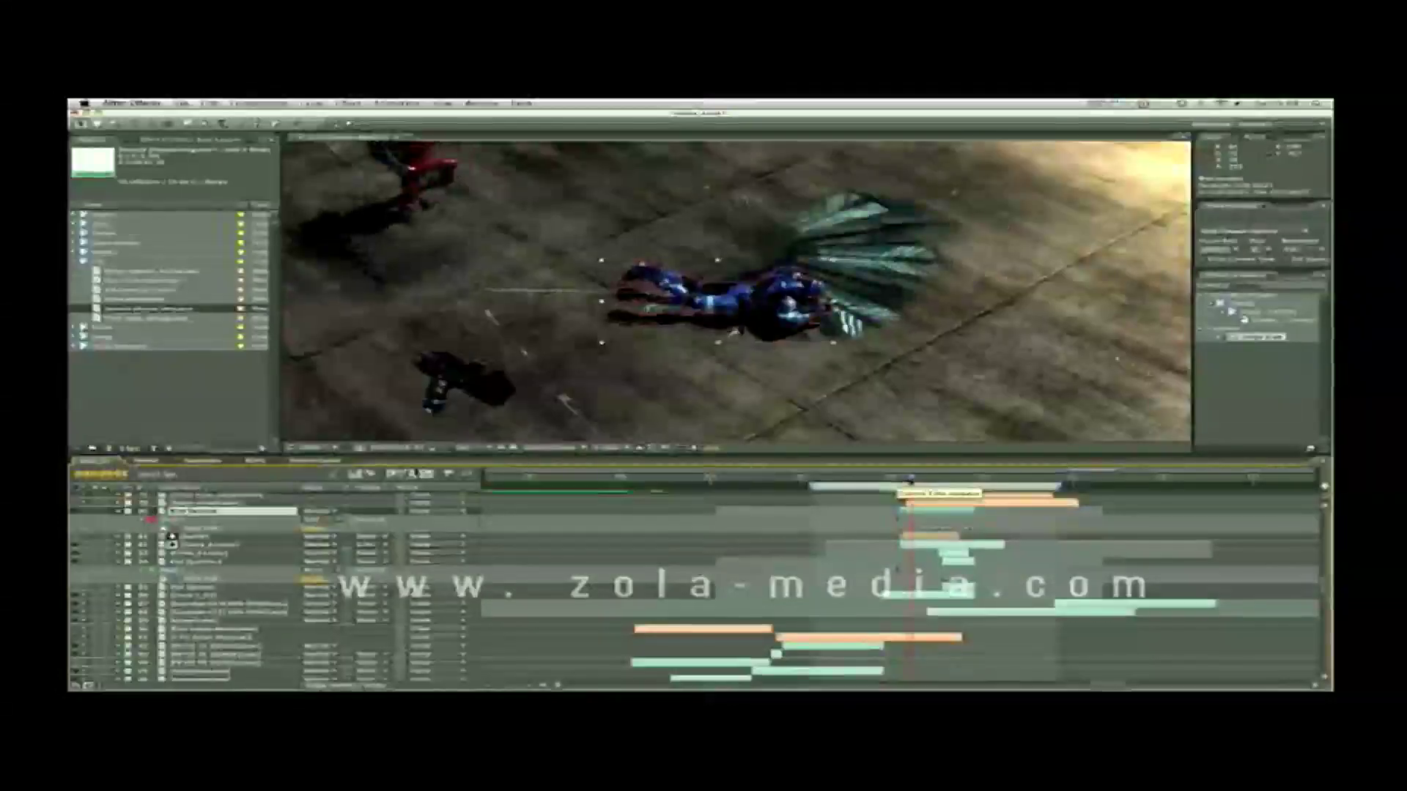
key(Page_Up)
key(Page_Up)
key(Page_Up)
key(Page_Up)
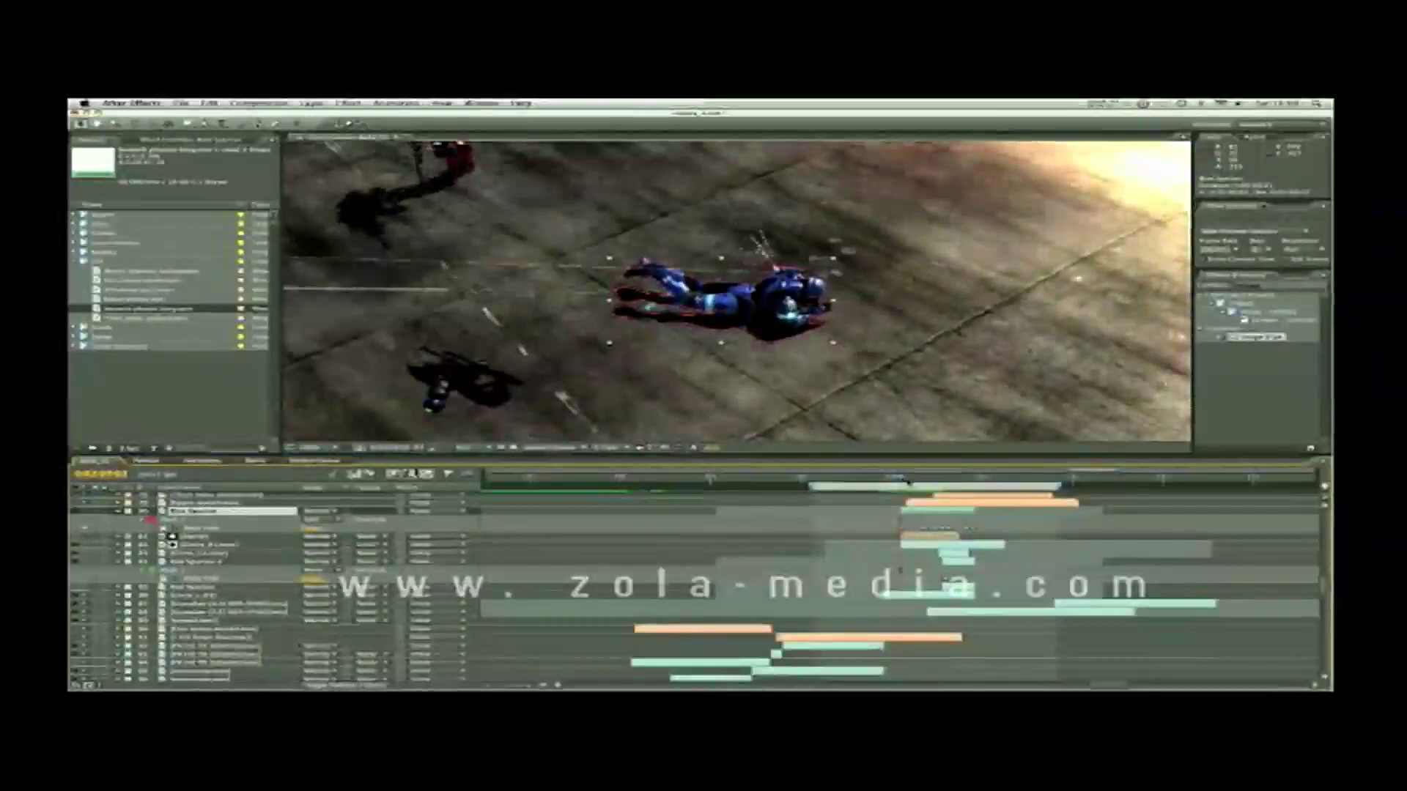
drag(902, 479, 922, 477)
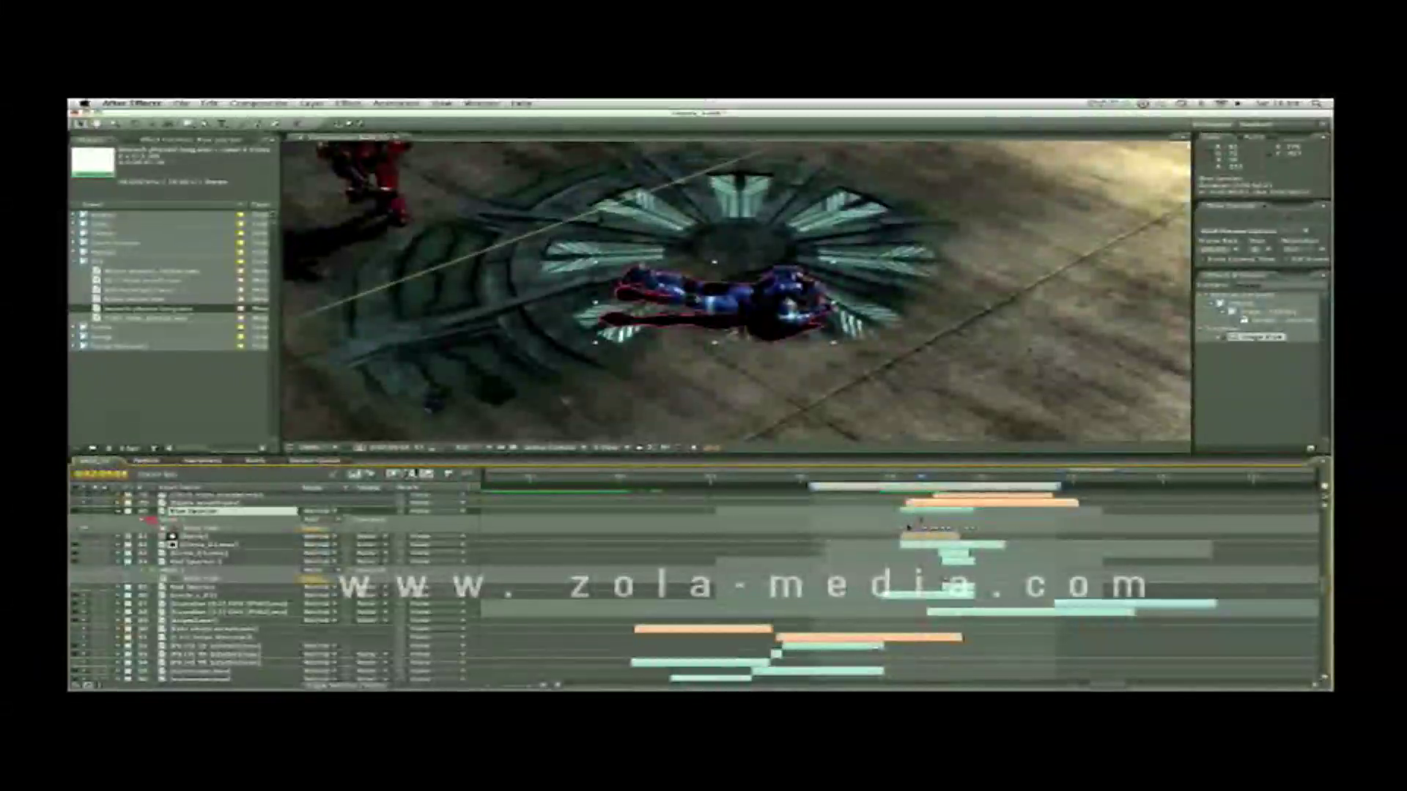
drag(923, 480, 925, 482)
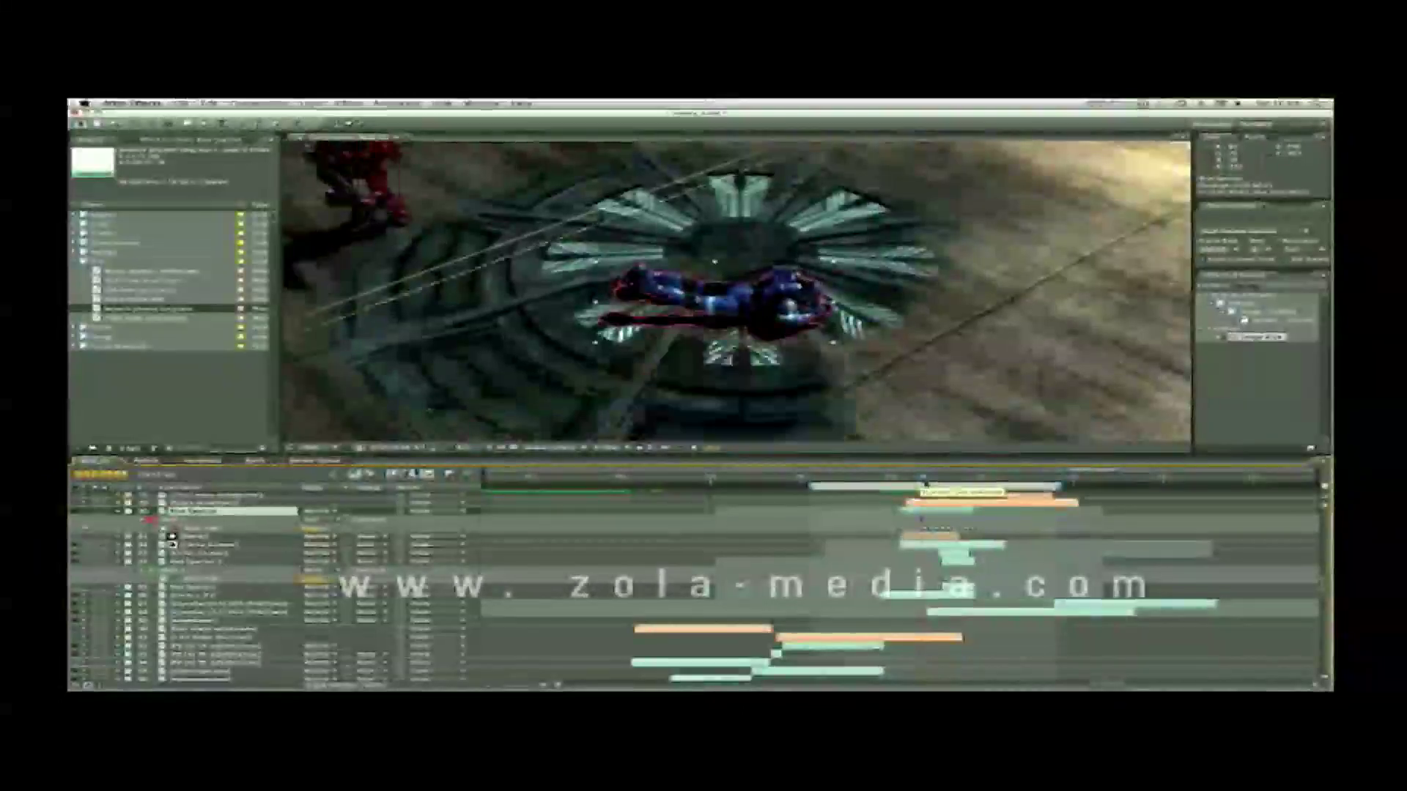
mouse_move(926, 480)
mouse_down()
mouse_move(953, 480)
mouse_move(912, 480)
mouse_up()
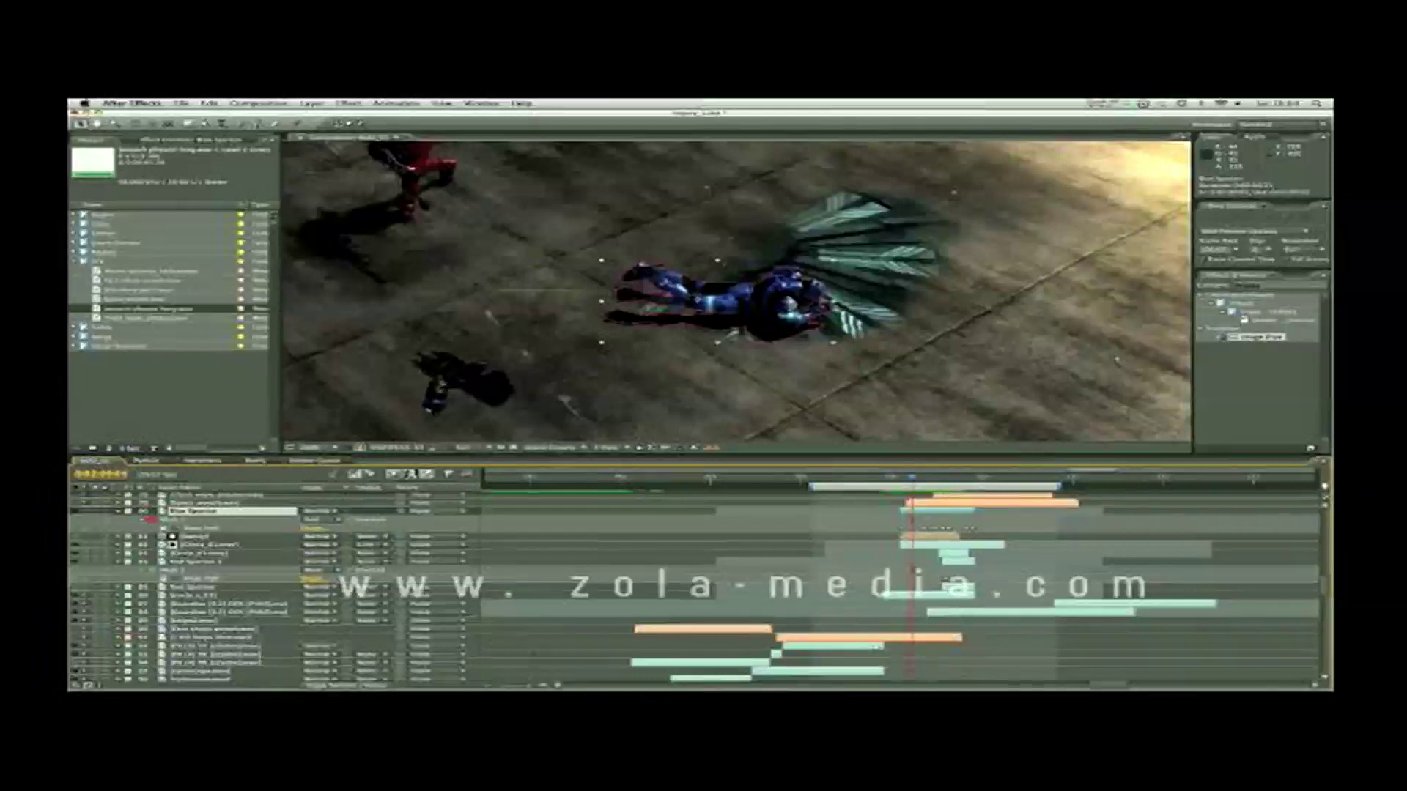
Select the Red Spartan 2 layer and preview the shot up to where its mask is active
key(minus)
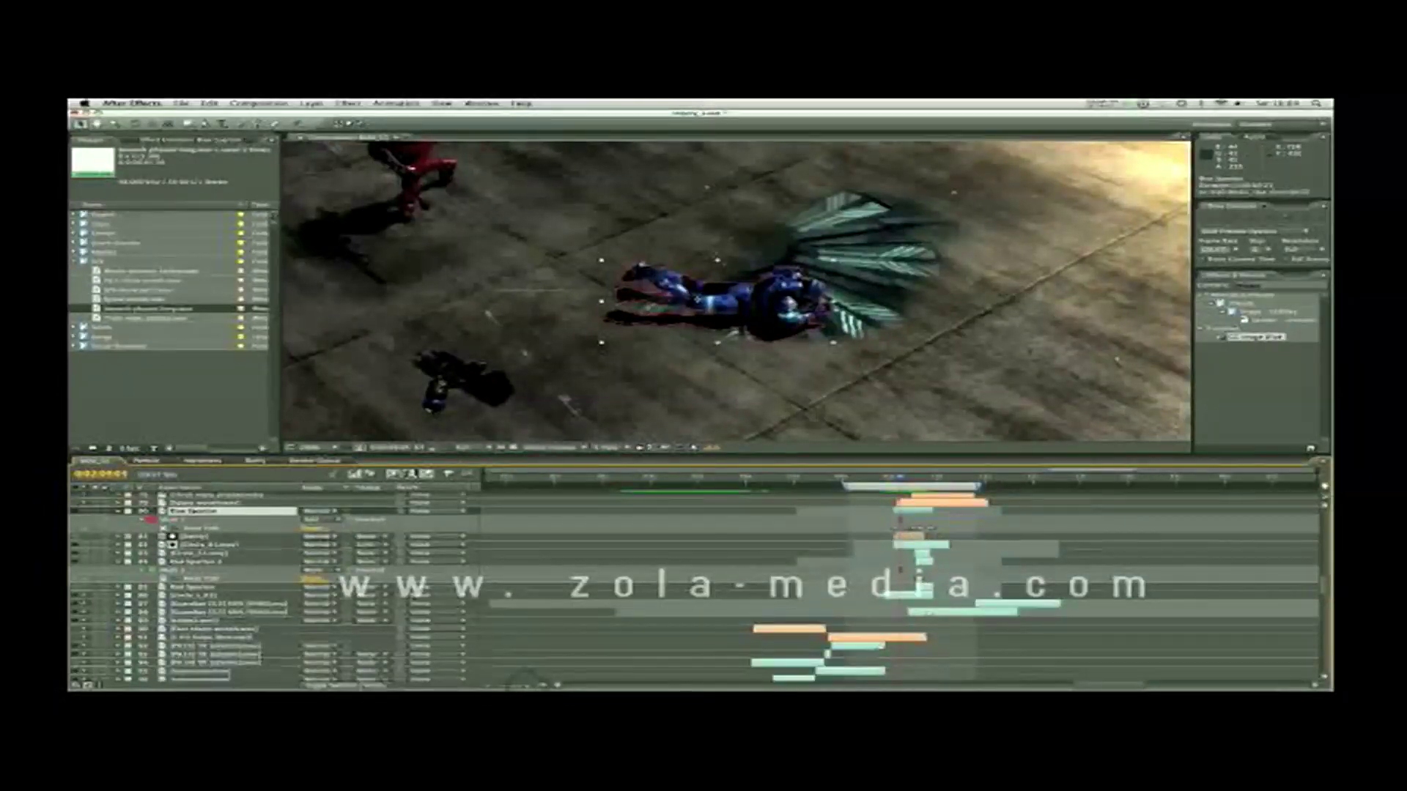
scroll(659, 586, up, 4)
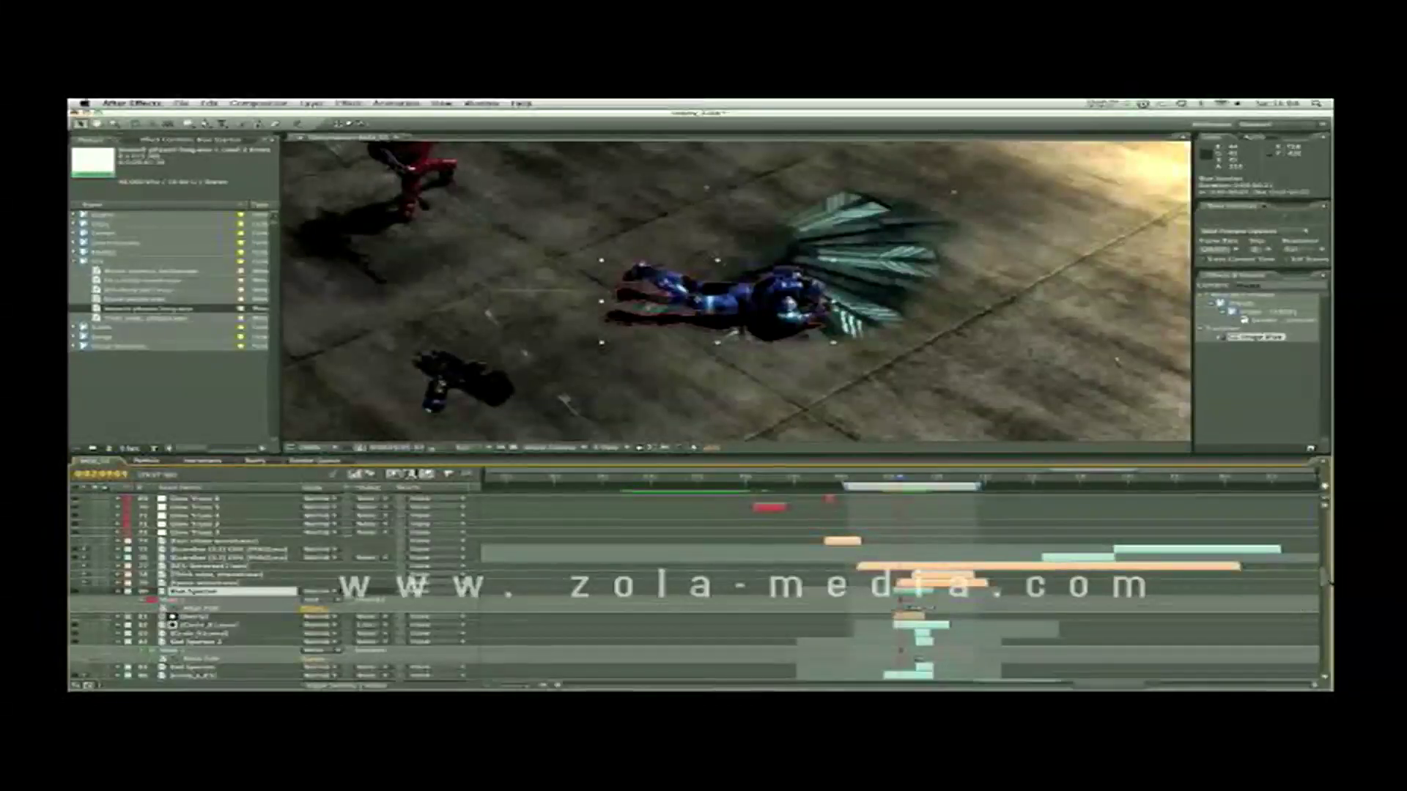
scroll(918, 575, down, 4)
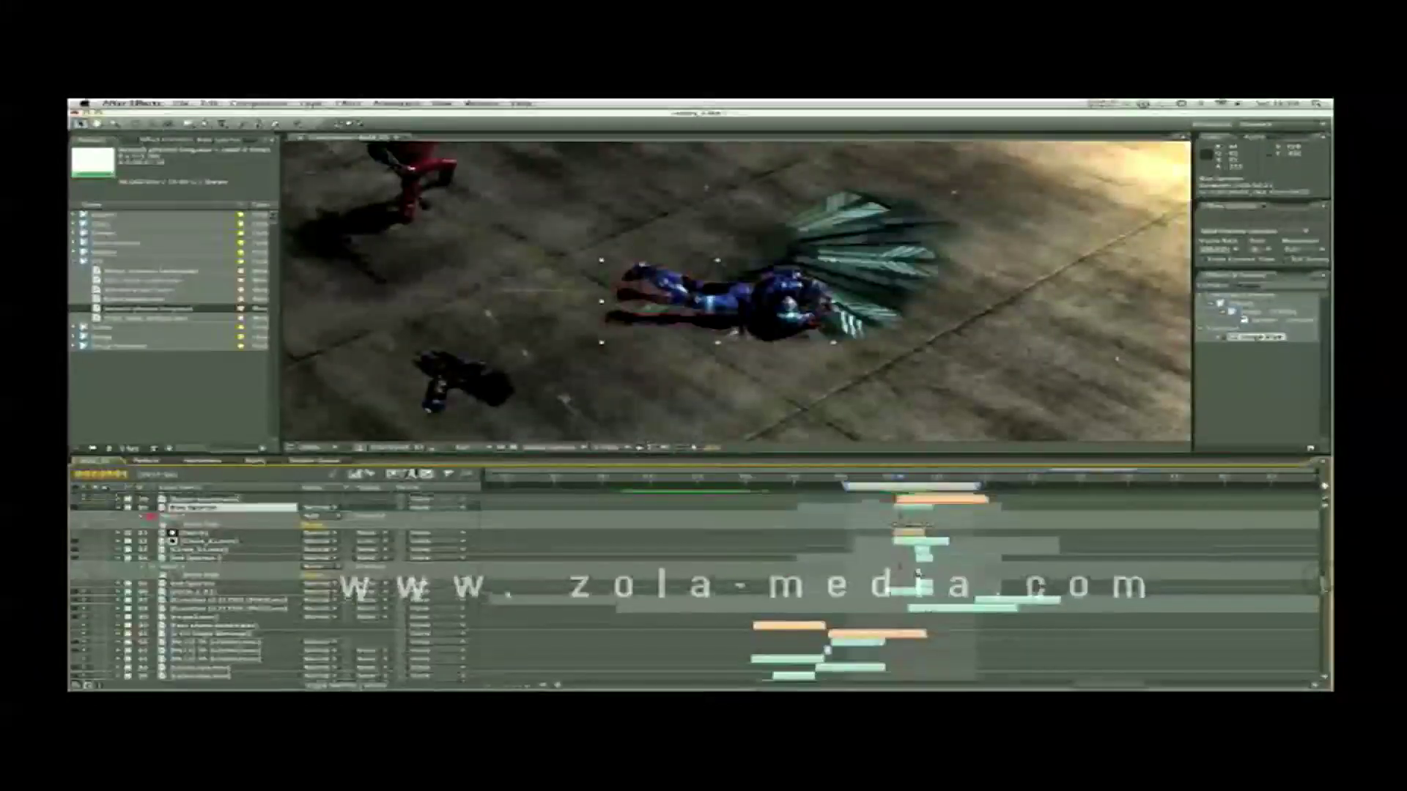
click(196, 558)
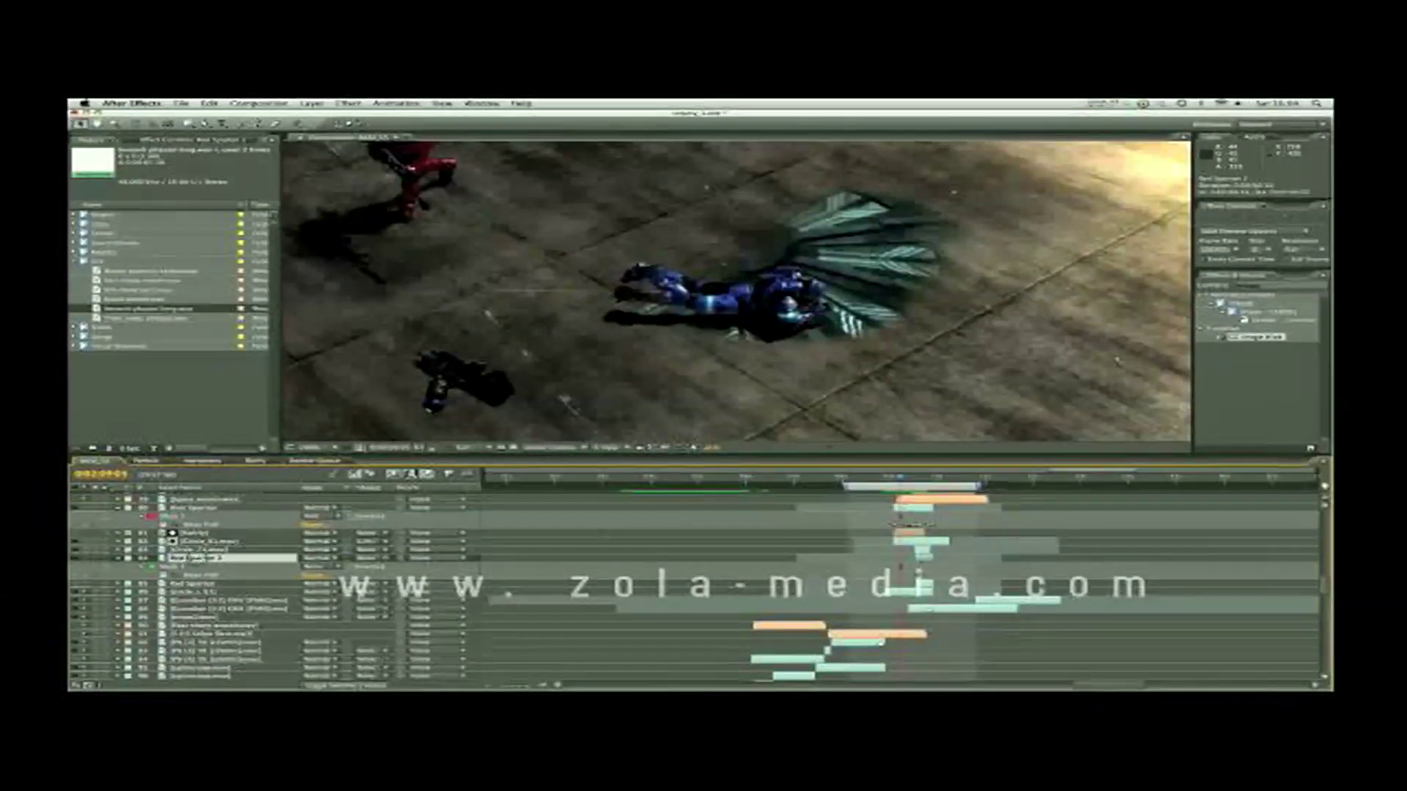
key(space)
key(space)
key(space)
key(space)
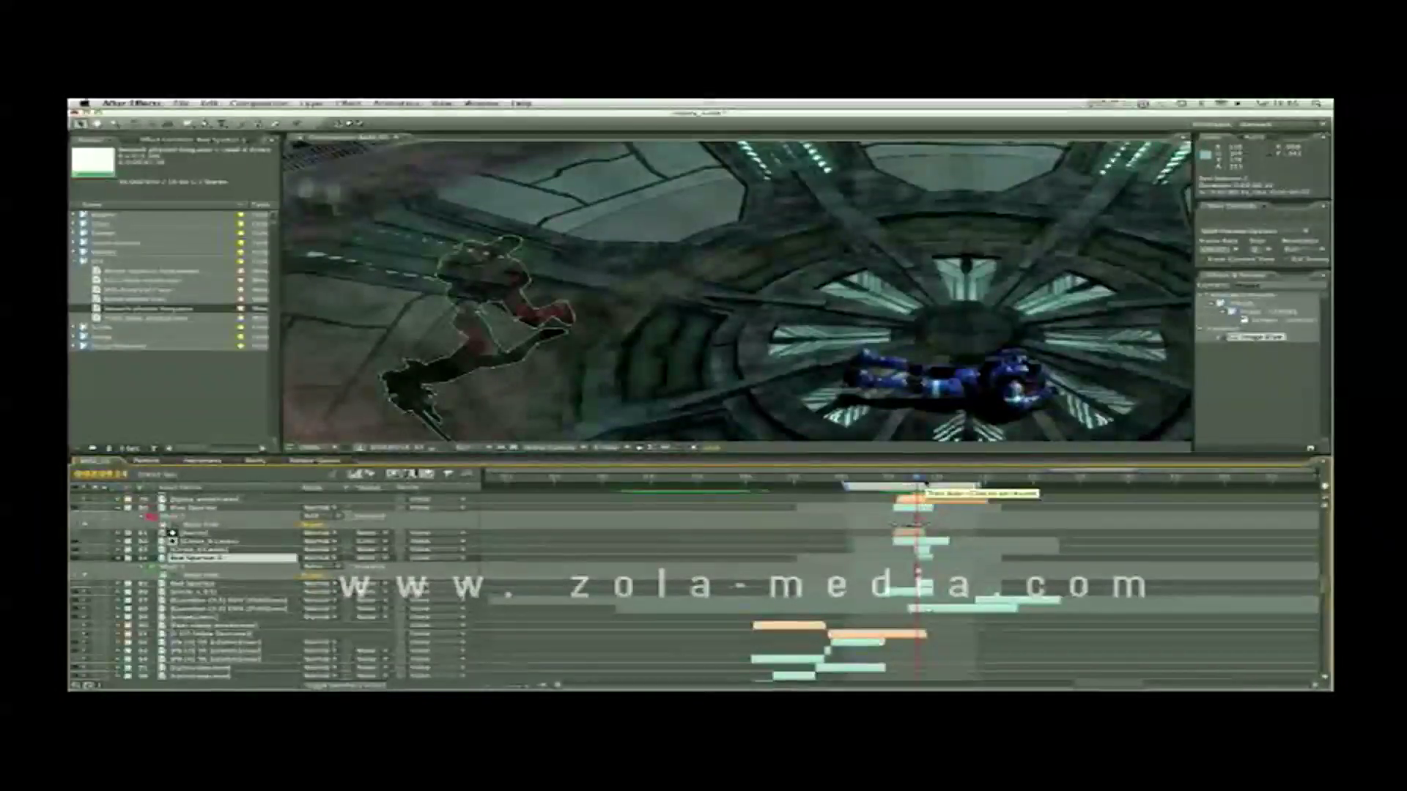
Solo the Red Spartan 2 layer around its mask keyframes to view its footage without the floor emblem
scroll(1250, 587, down, 2)
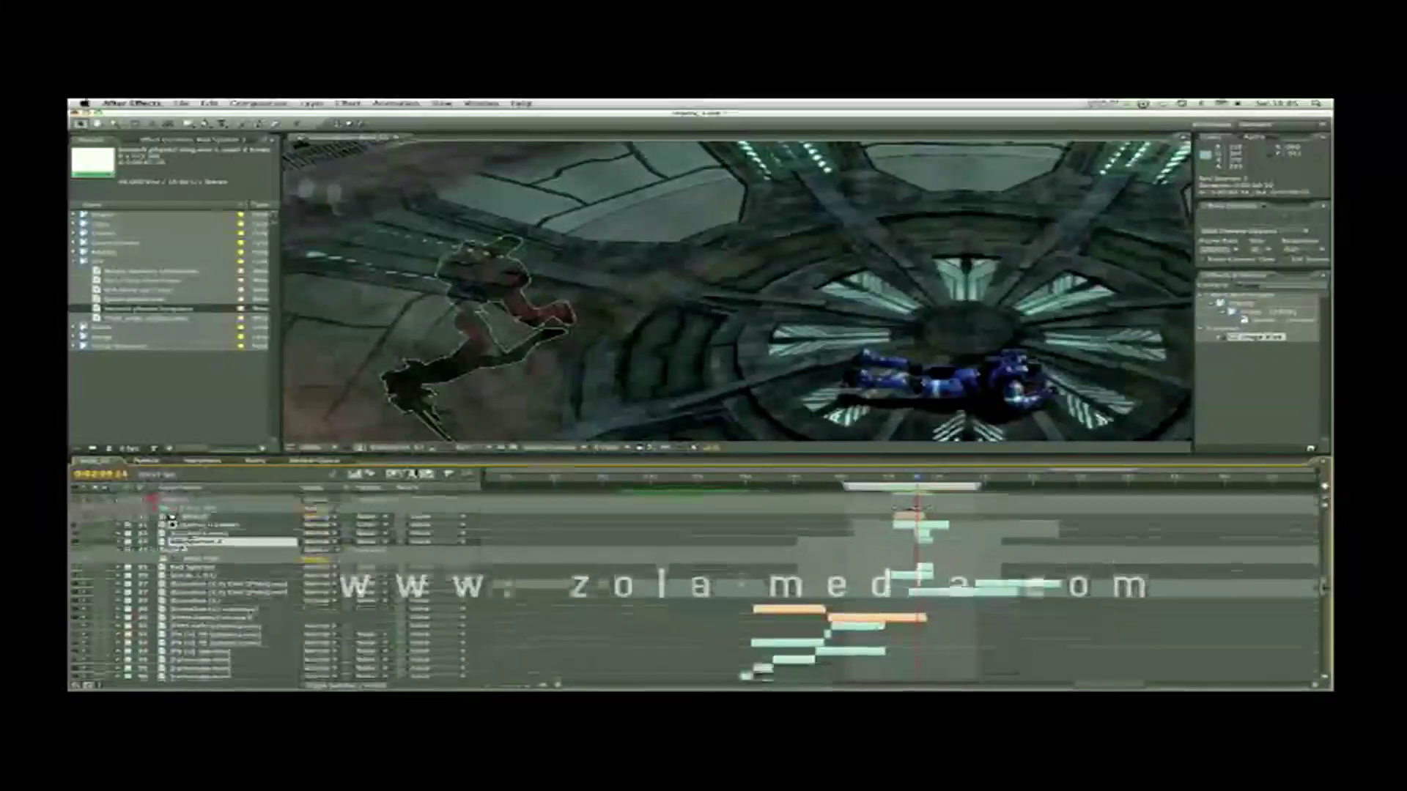
scroll(1302, 582, up, 1)
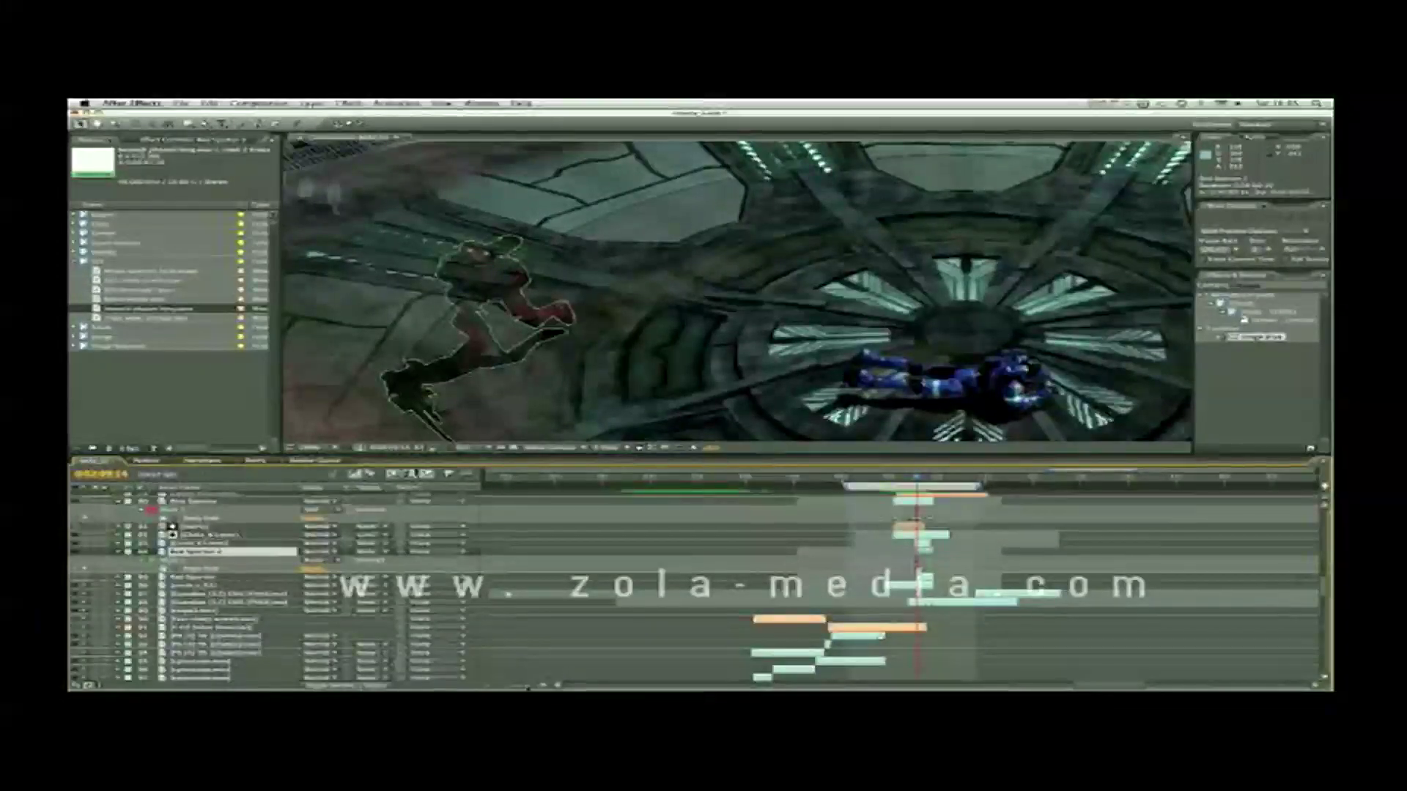
key(=)
key(=)
drag(895, 481, 900, 481)
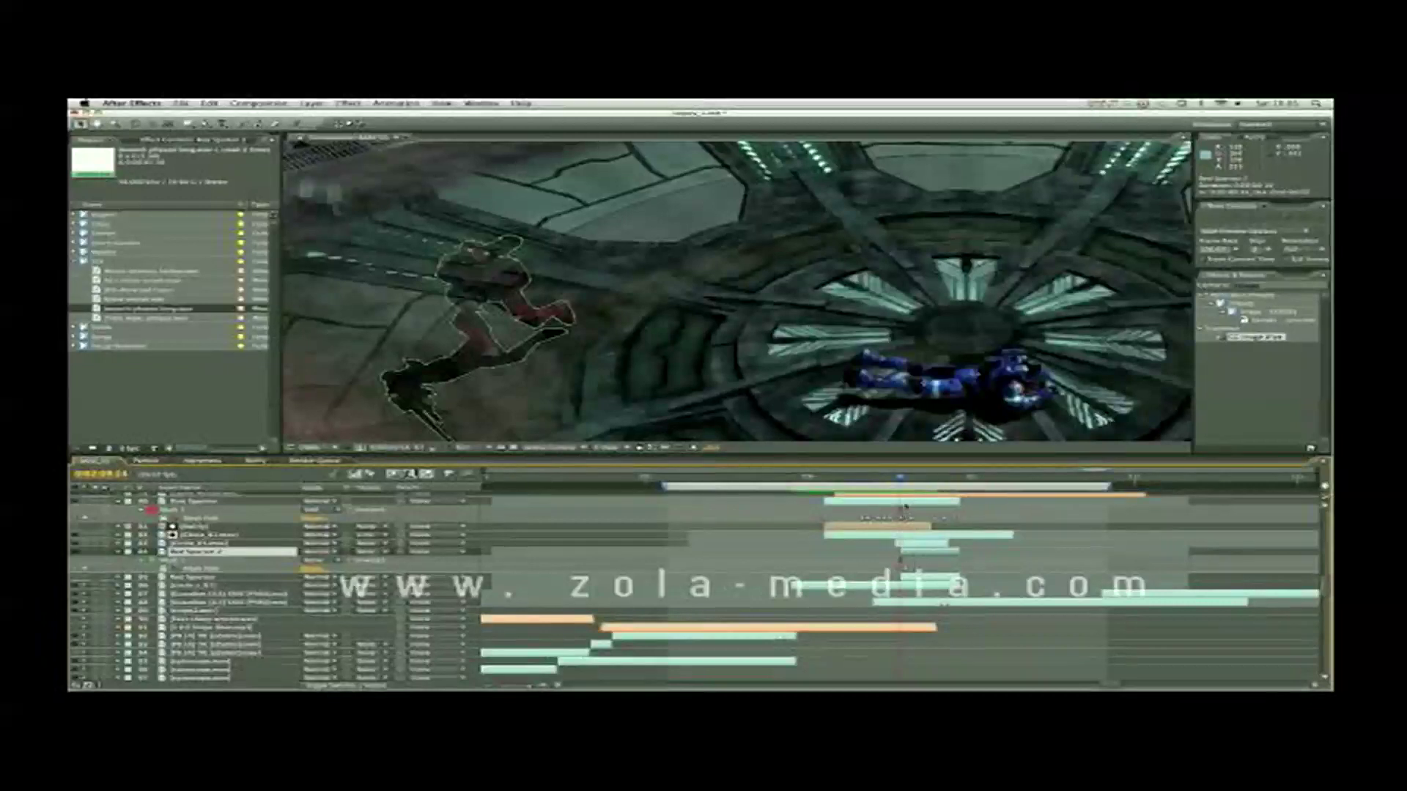
drag(900, 480, 900, 480)
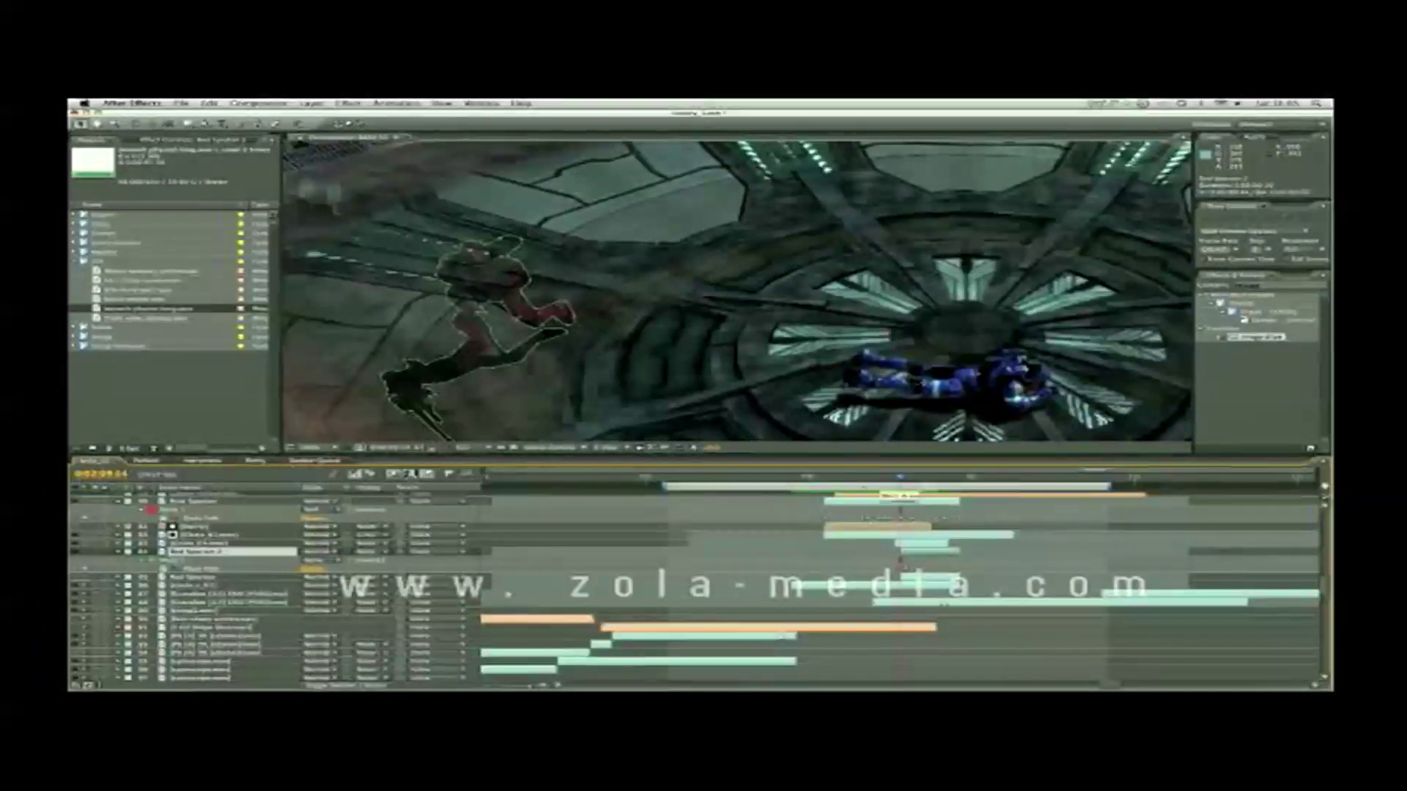
click(96, 552)
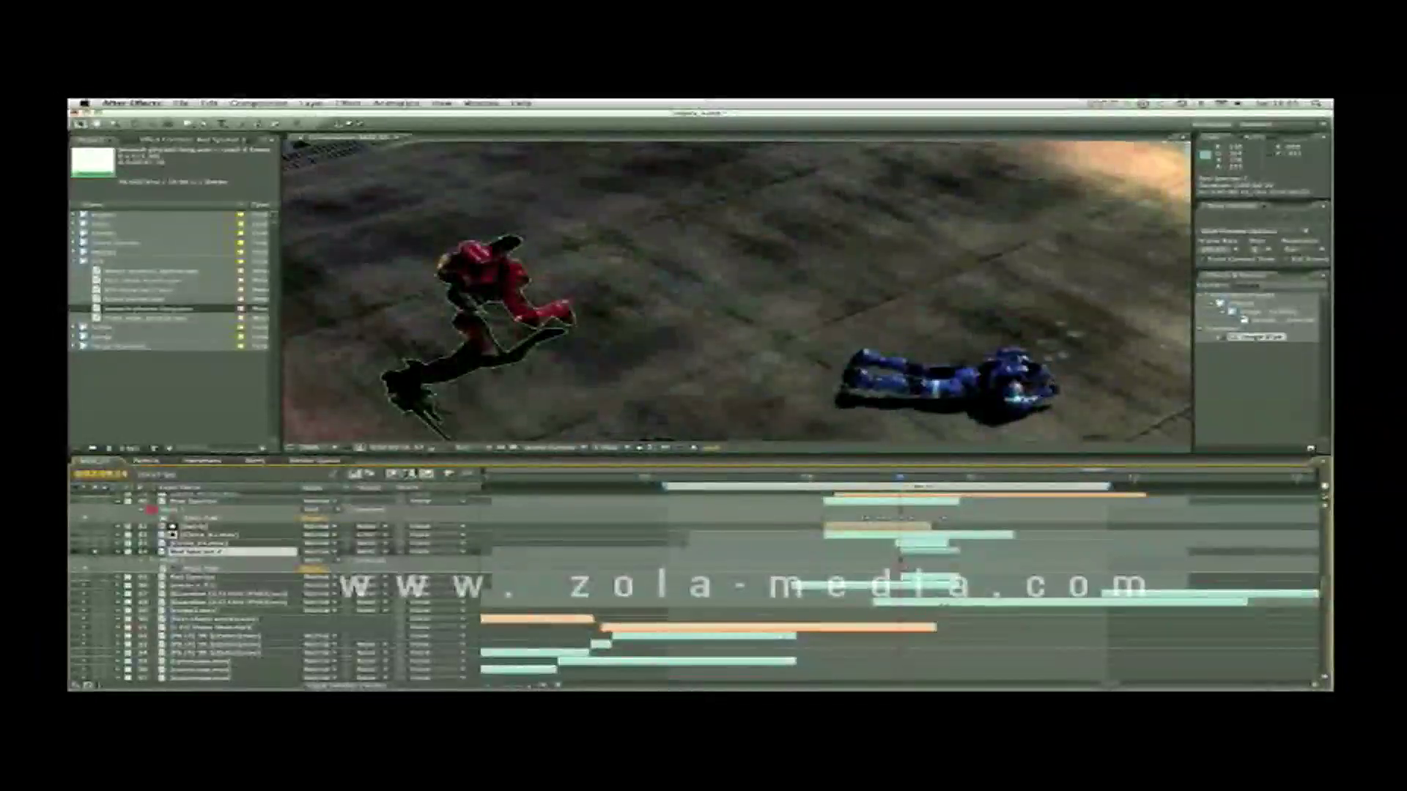
Select the mask on Red Spartan 2, examine its outline against the figure across neighbouring frames, and turn the layer's solo off
drag(900, 480, 911, 479)
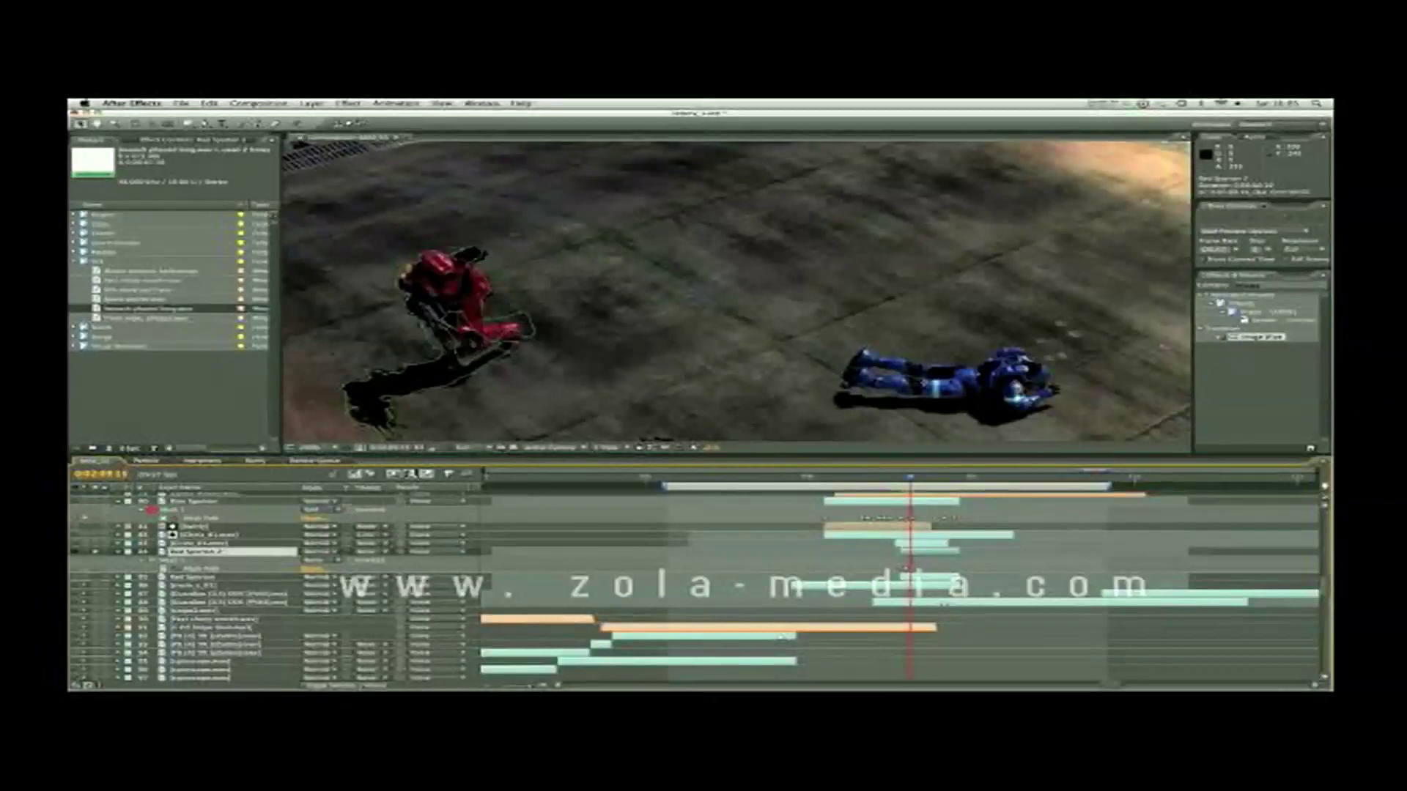
drag(445, 335, 464, 347)
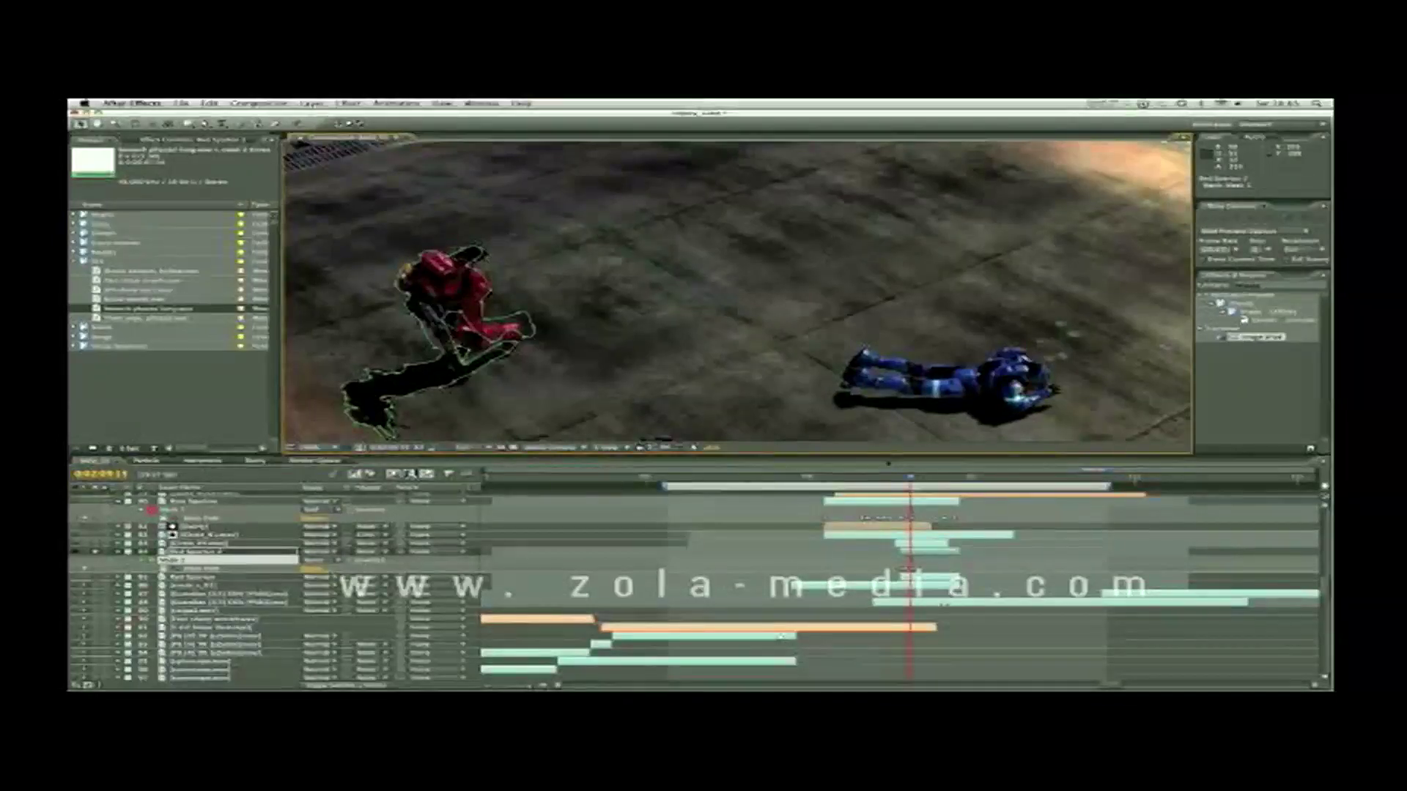
drag(910, 478, 906, 479)
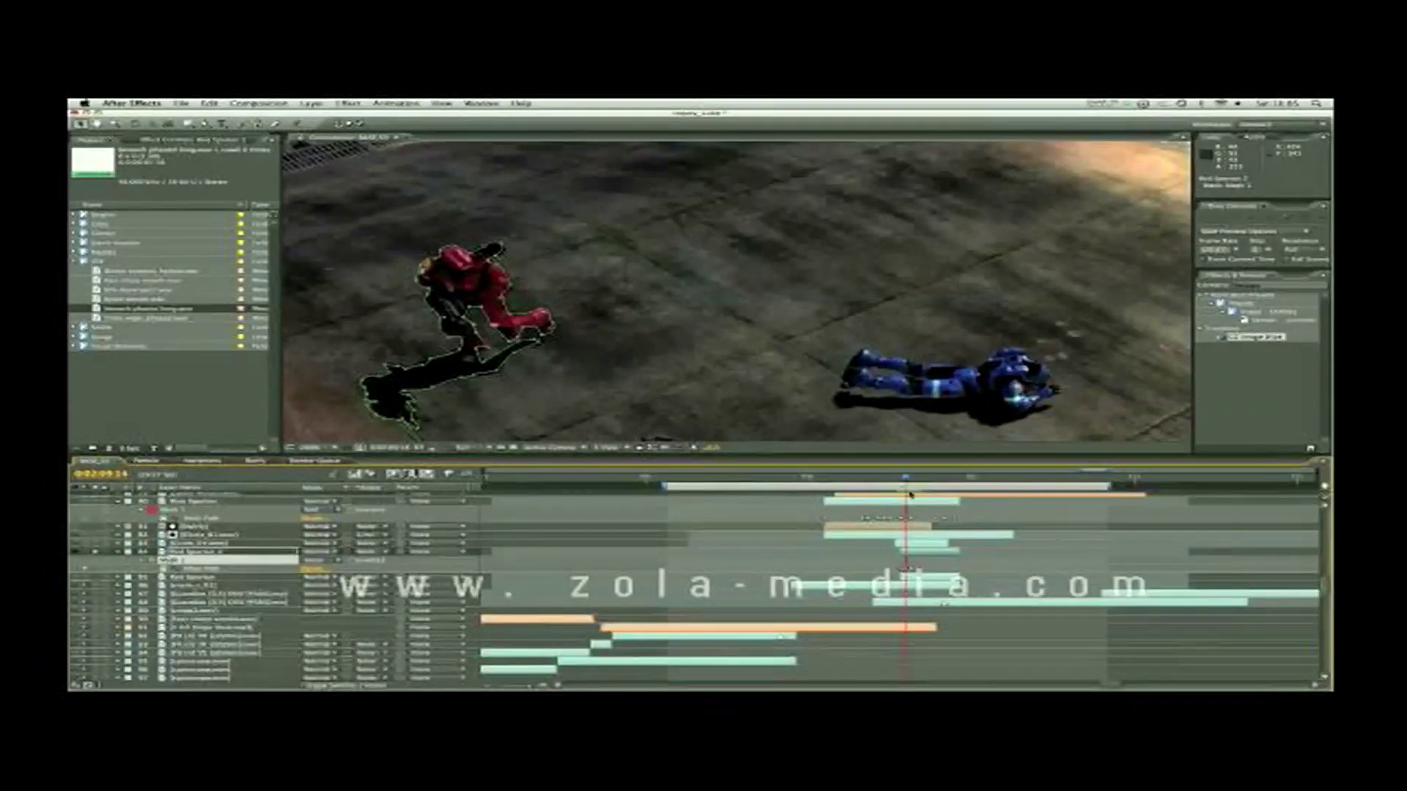
drag(906, 480, 906, 480)
drag(906, 479, 909, 478)
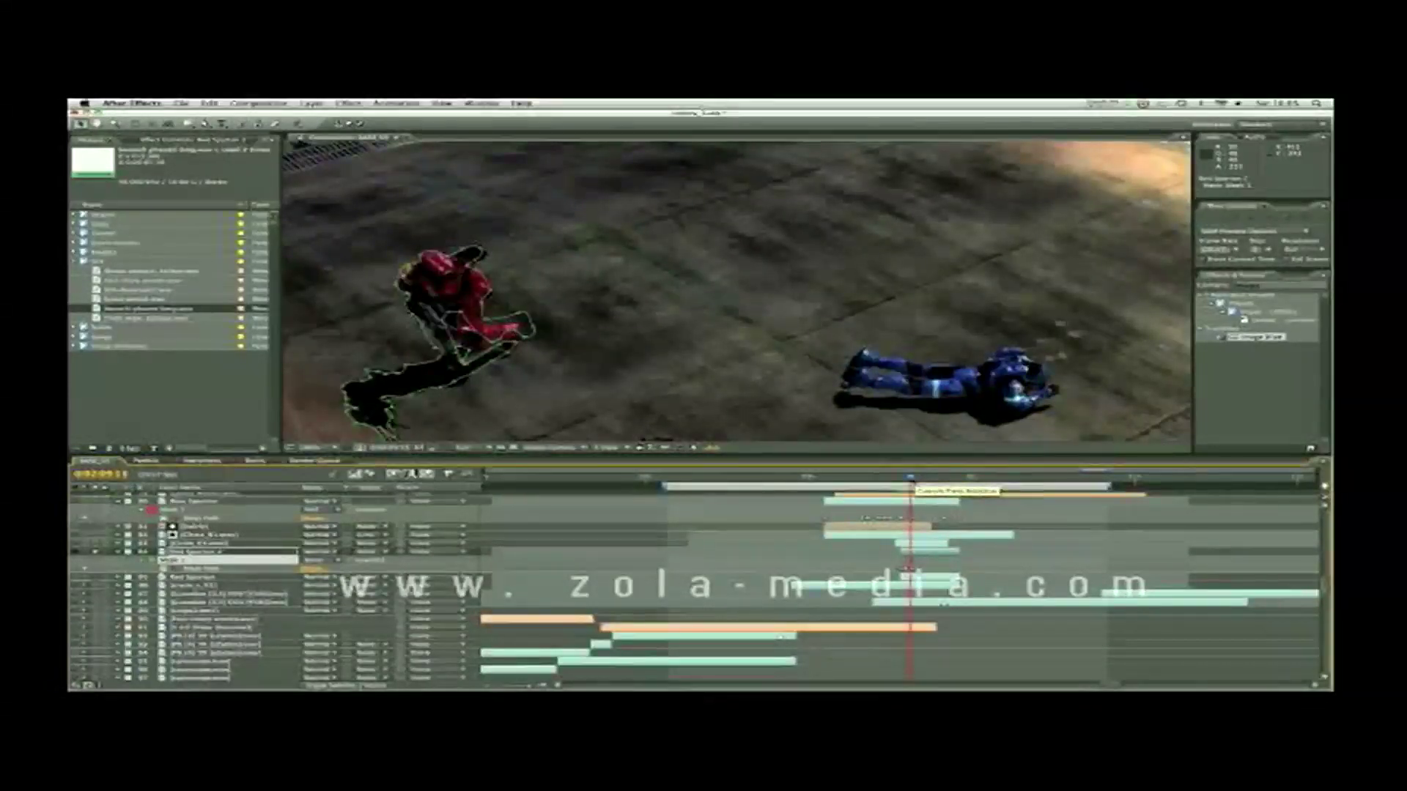
drag(909, 480, 918, 480)
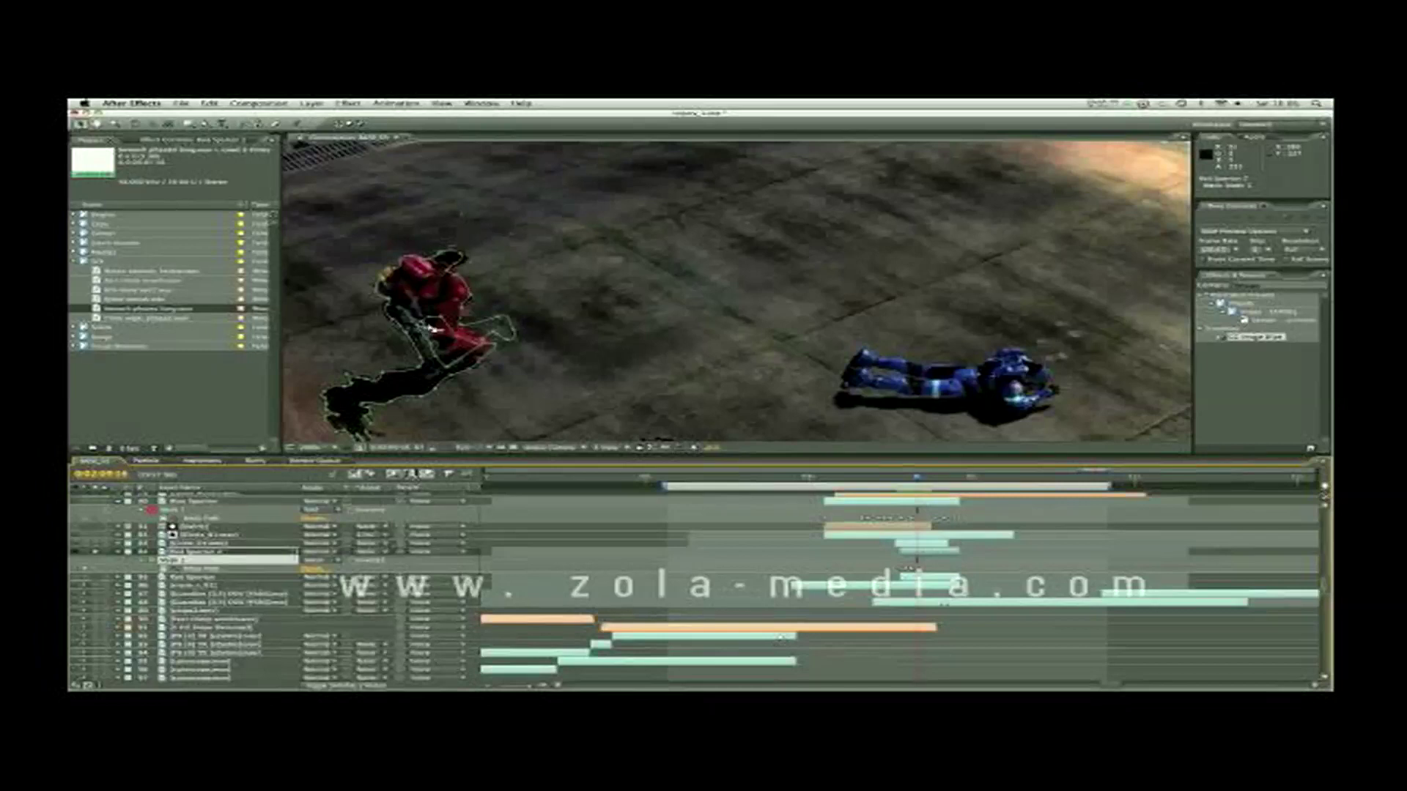
mouse_move(917, 480)
mouse_down()
mouse_move(905, 481)
mouse_move(916, 477)
mouse_up()
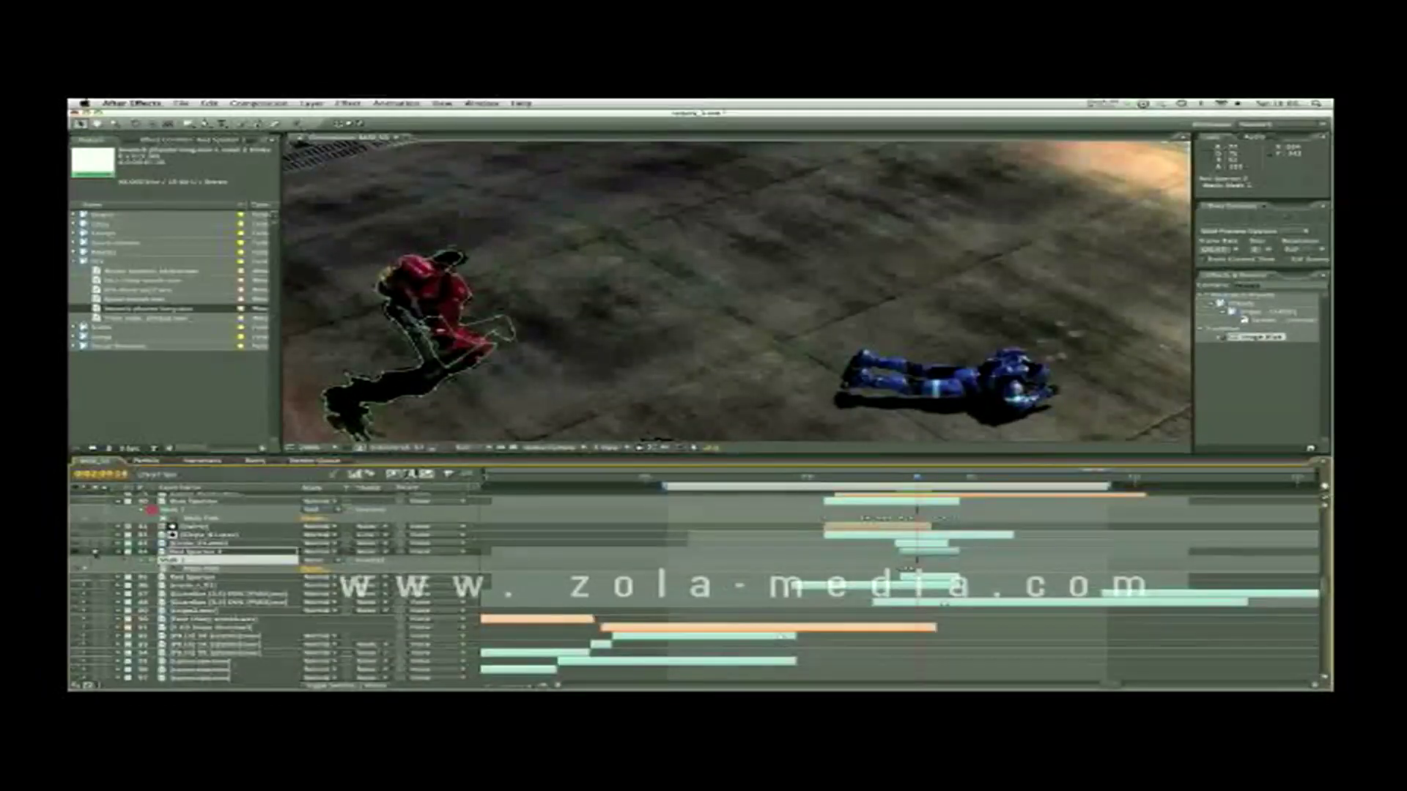
click(96, 552)
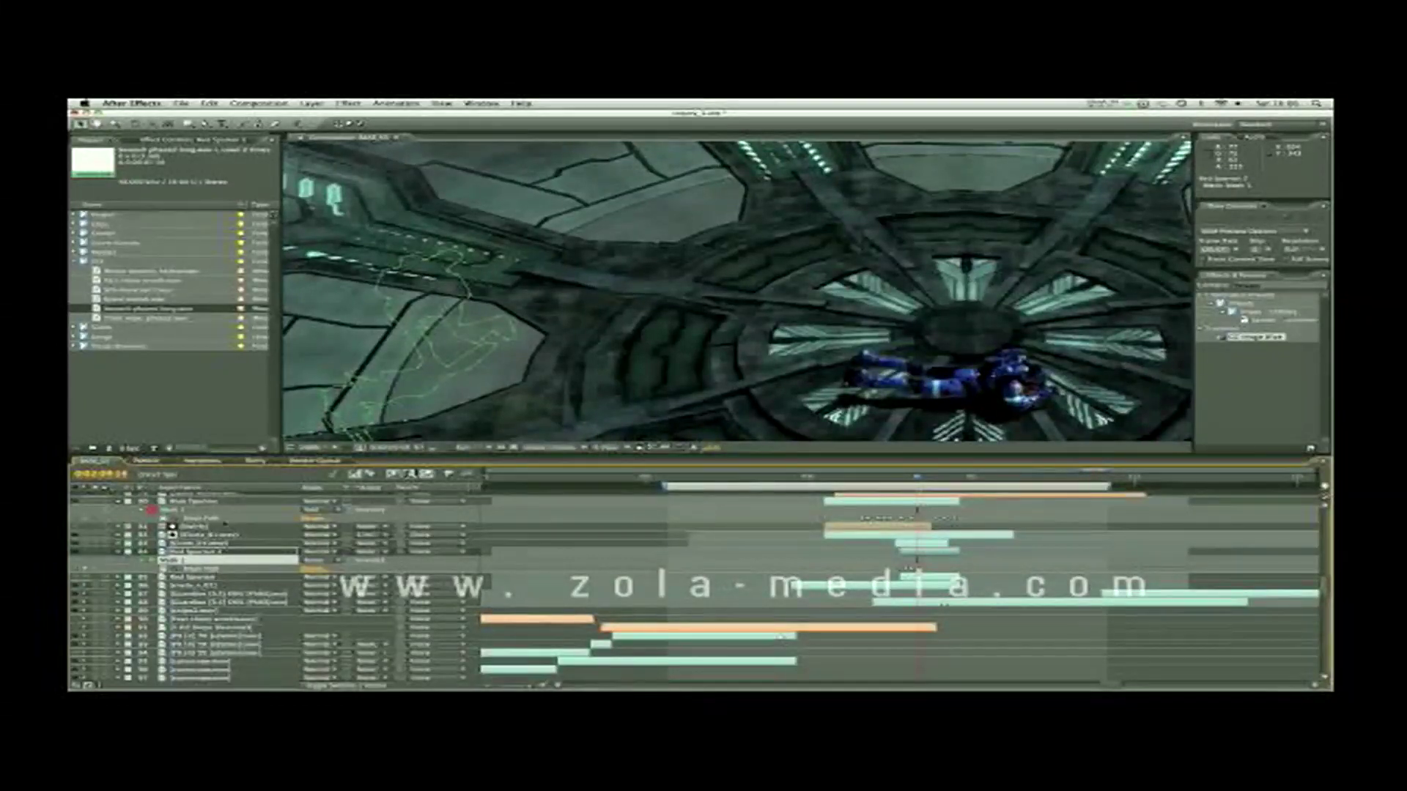
Select the Blue Spartan layer and scrub back to the start of the emblem animation to examine its mask
click(205, 501)
drag(917, 481, 867, 480)
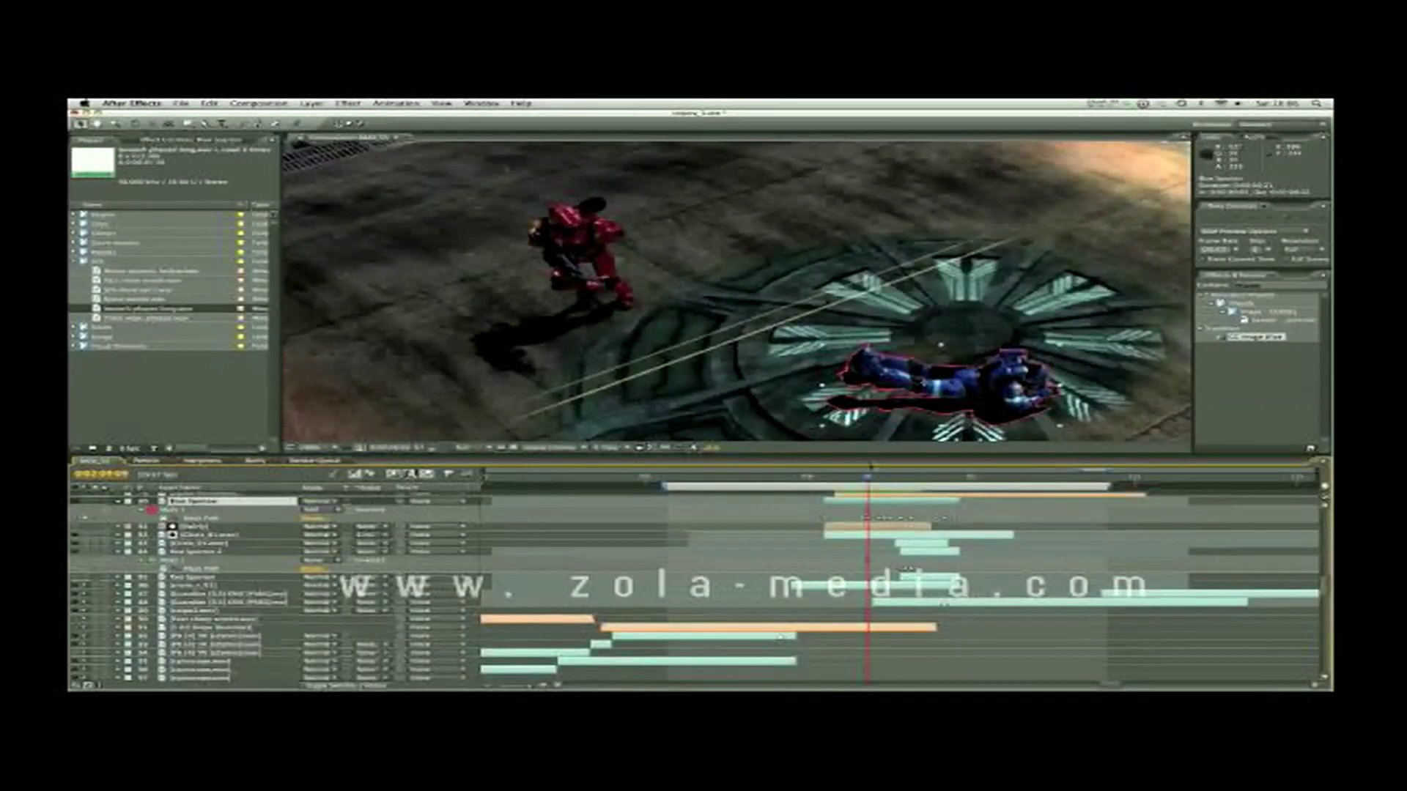
drag(868, 480, 864, 481)
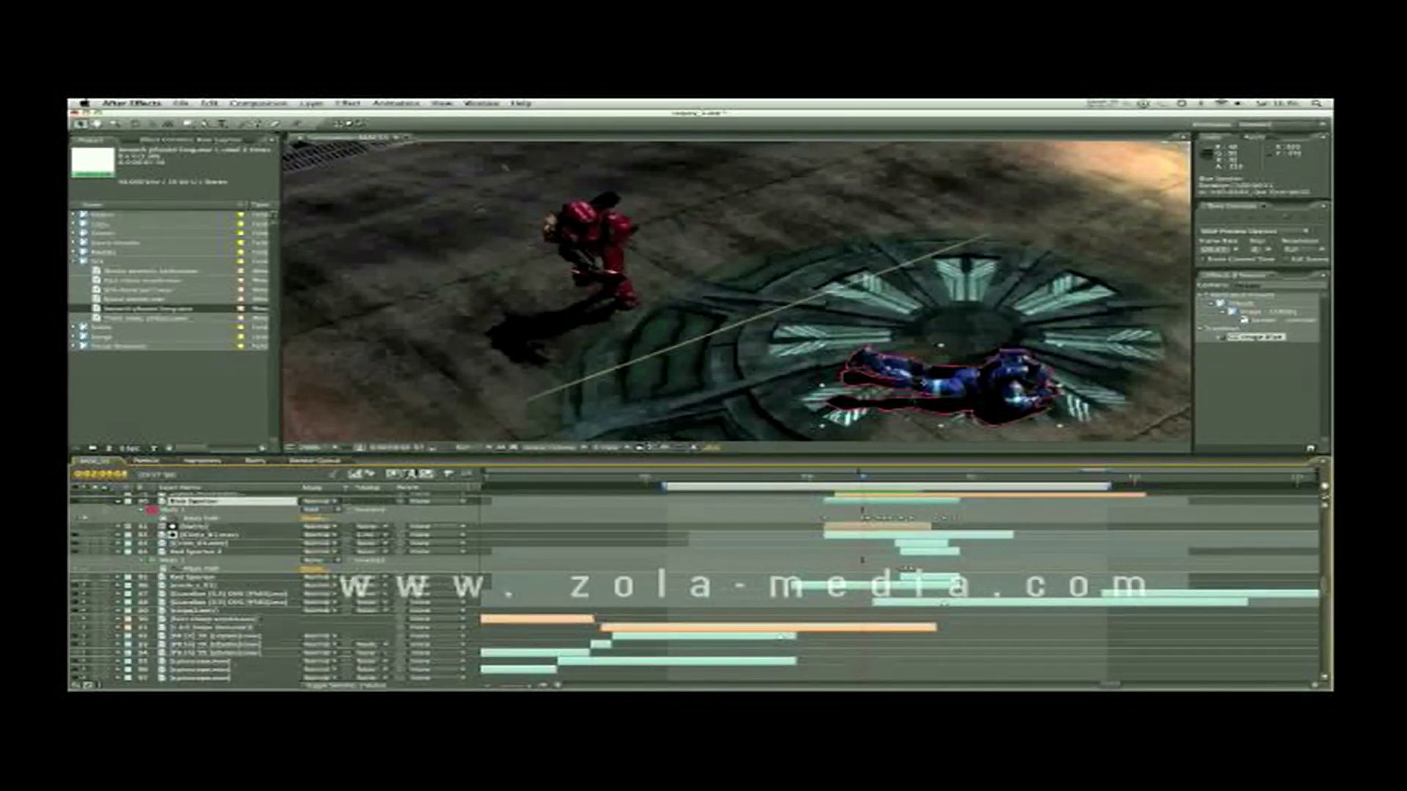
drag(862, 479, 849, 478)
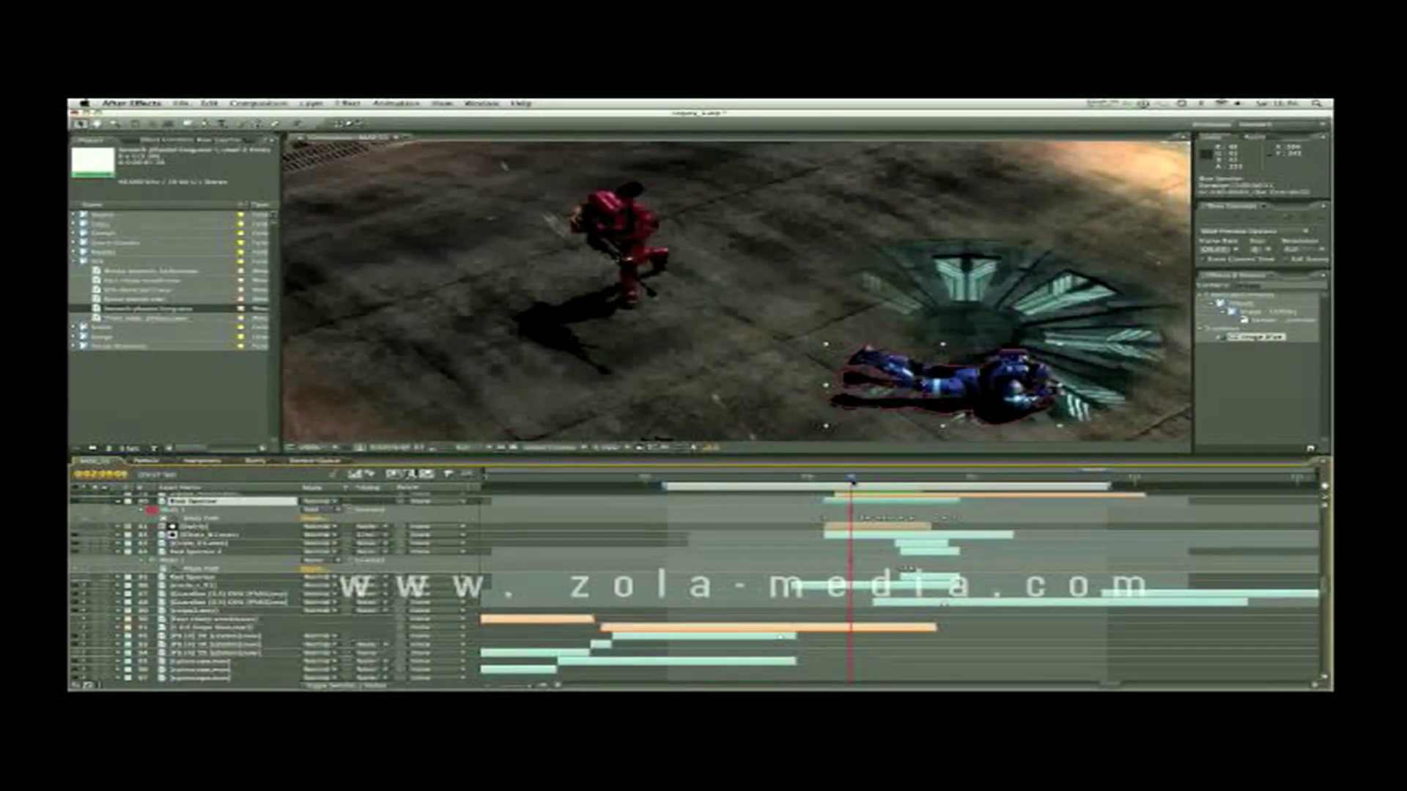
drag(850, 479, 840, 479)
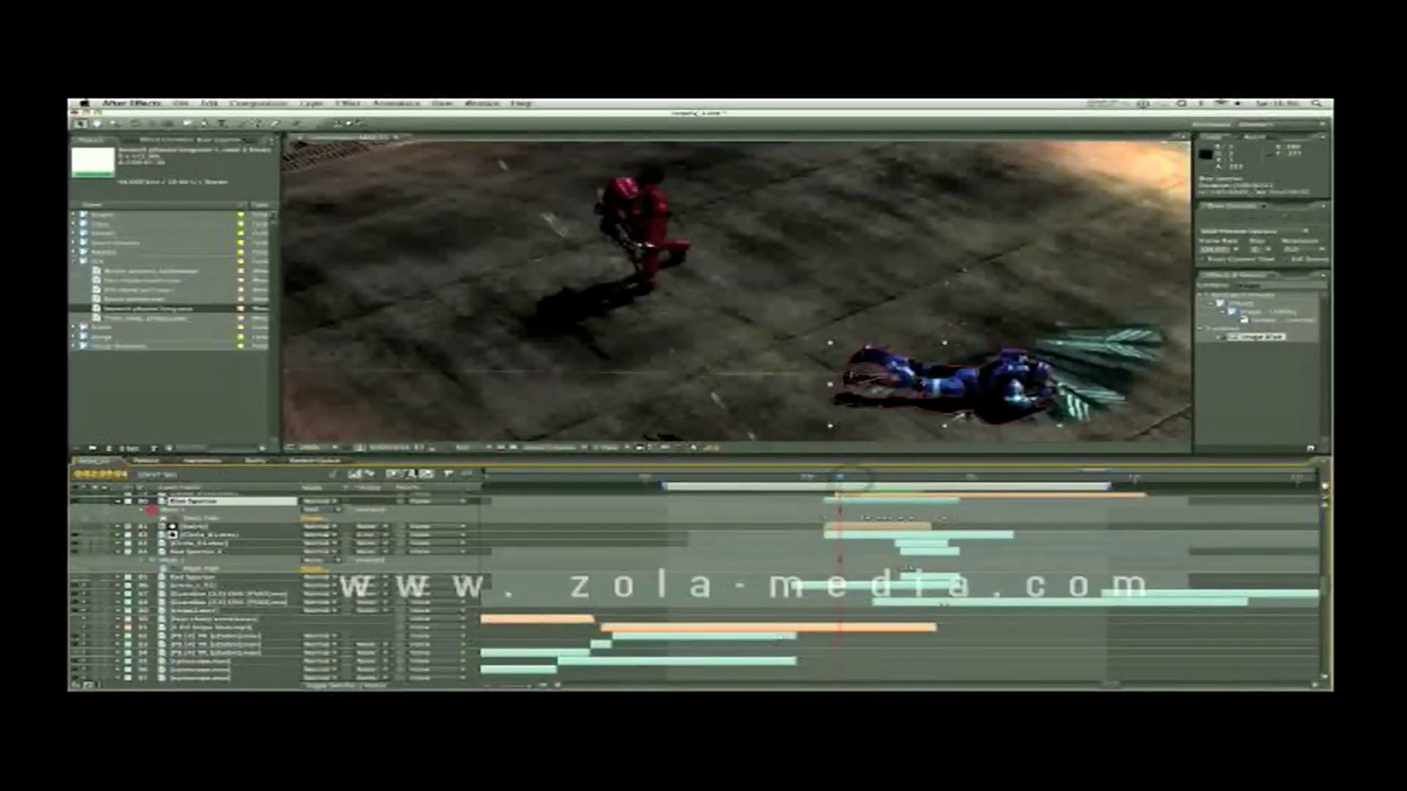
Examine the Blue Spartan mask up close around the legs, and go one frame forward
key(super+equal)
key(super+equal)
key(super+equal)
key(super+equal)
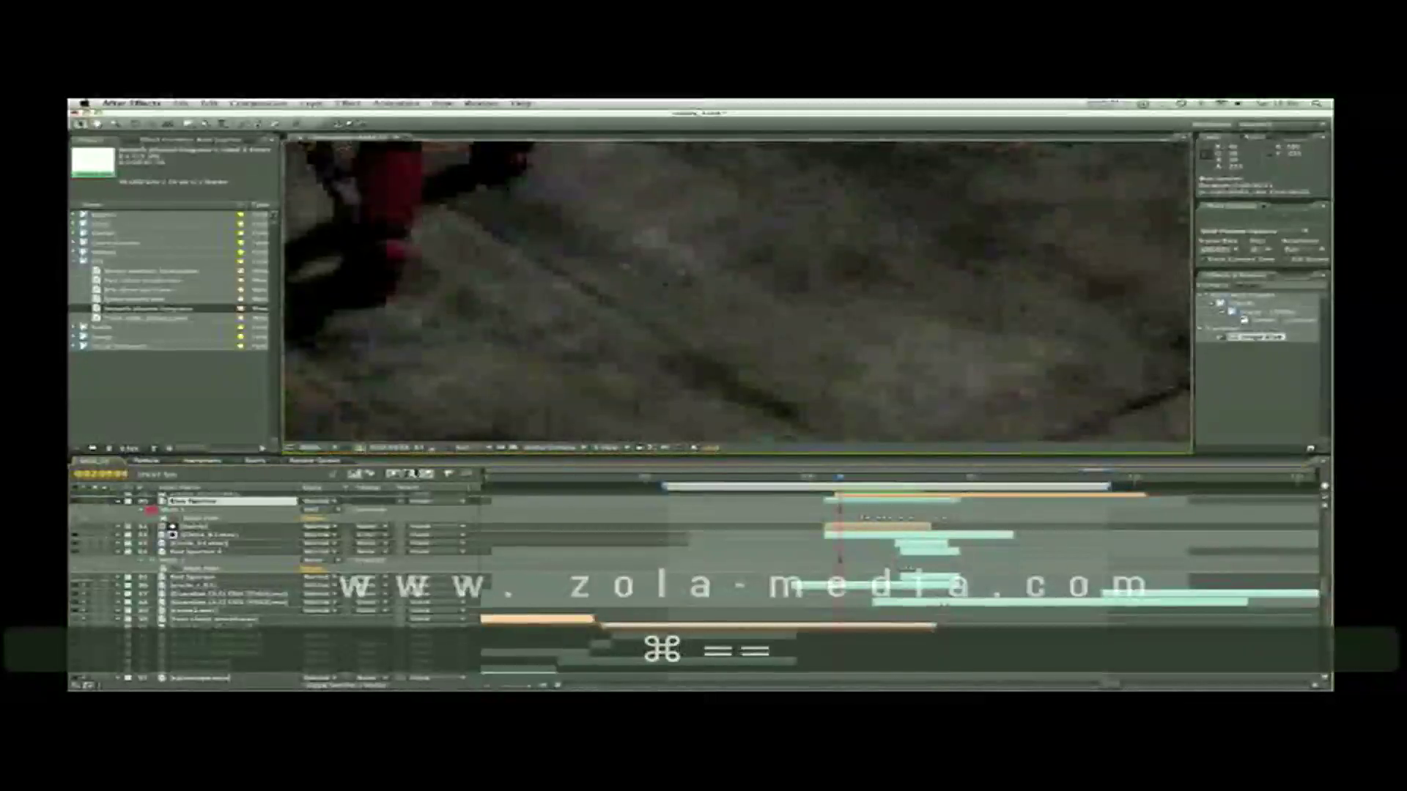
drag(1037, 364, 861, 266)
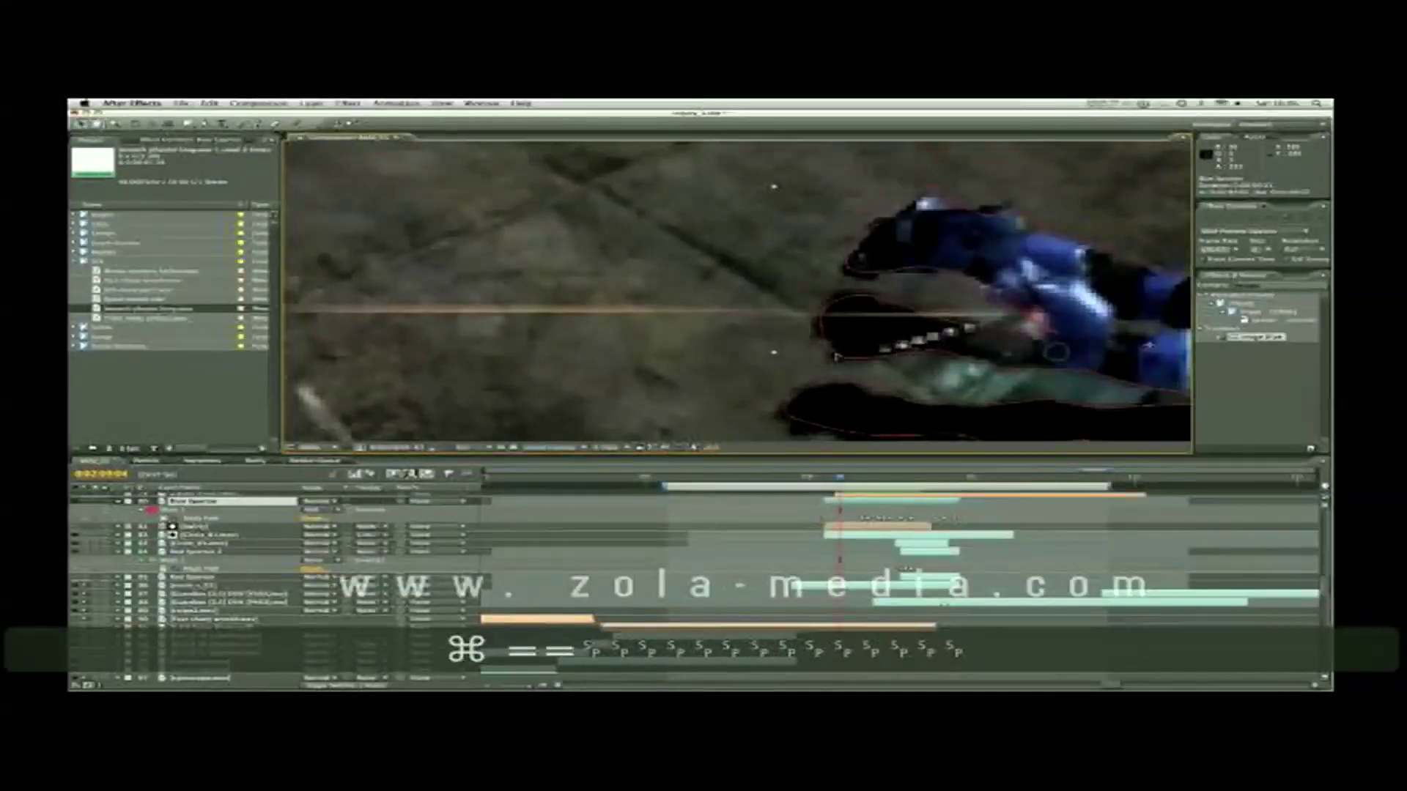
key(super+minus)
key(super+minus)
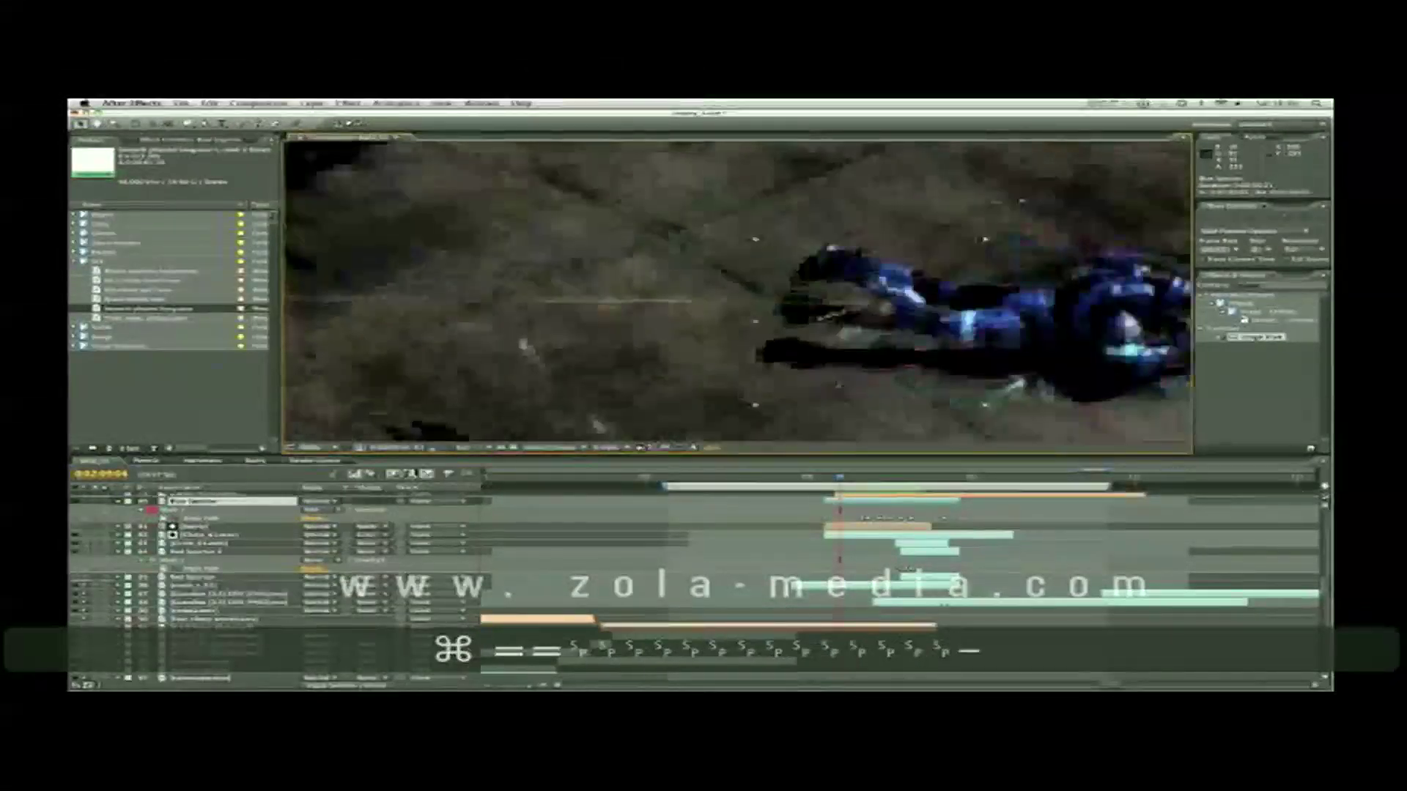
key(space)
drag(795, 342, 751, 364)
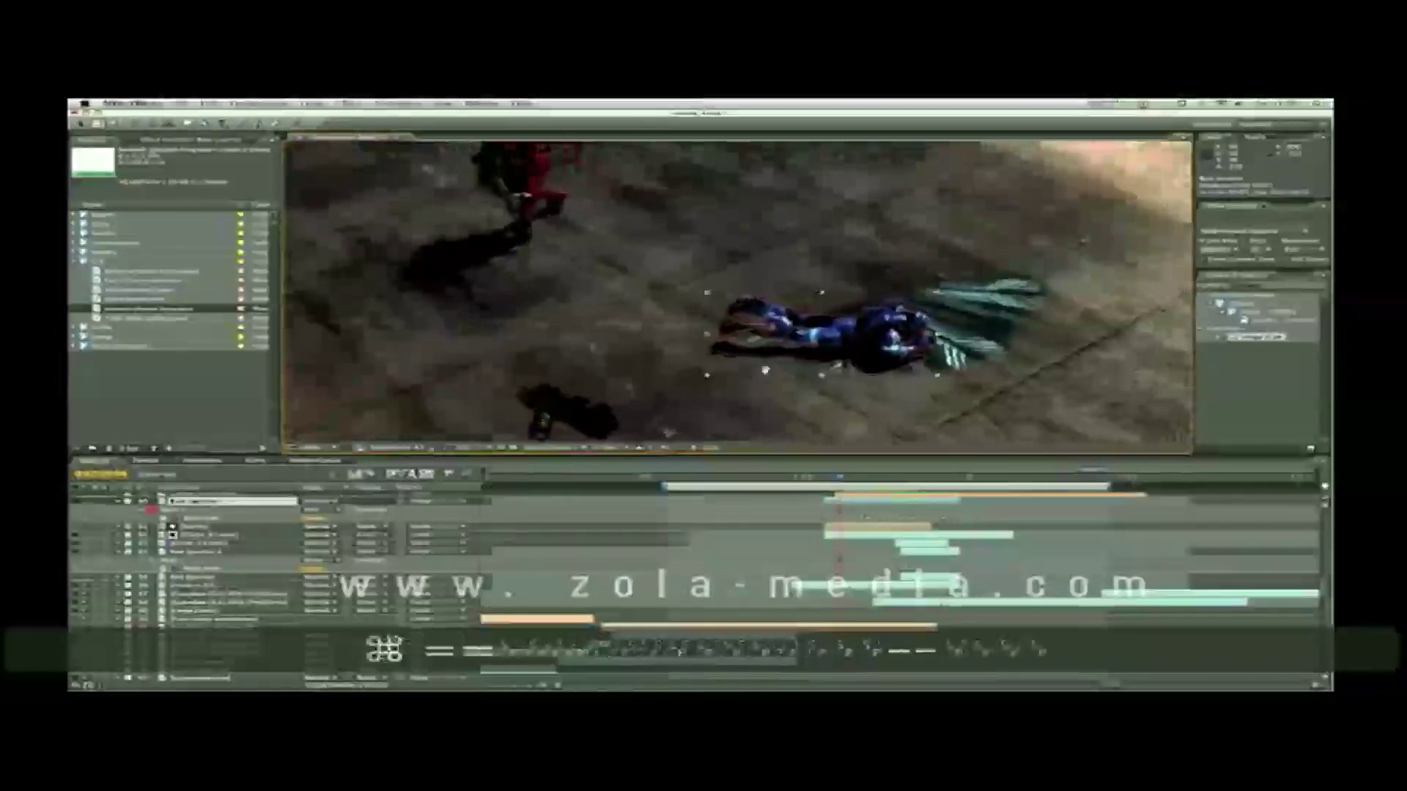
drag(842, 480, 847, 481)
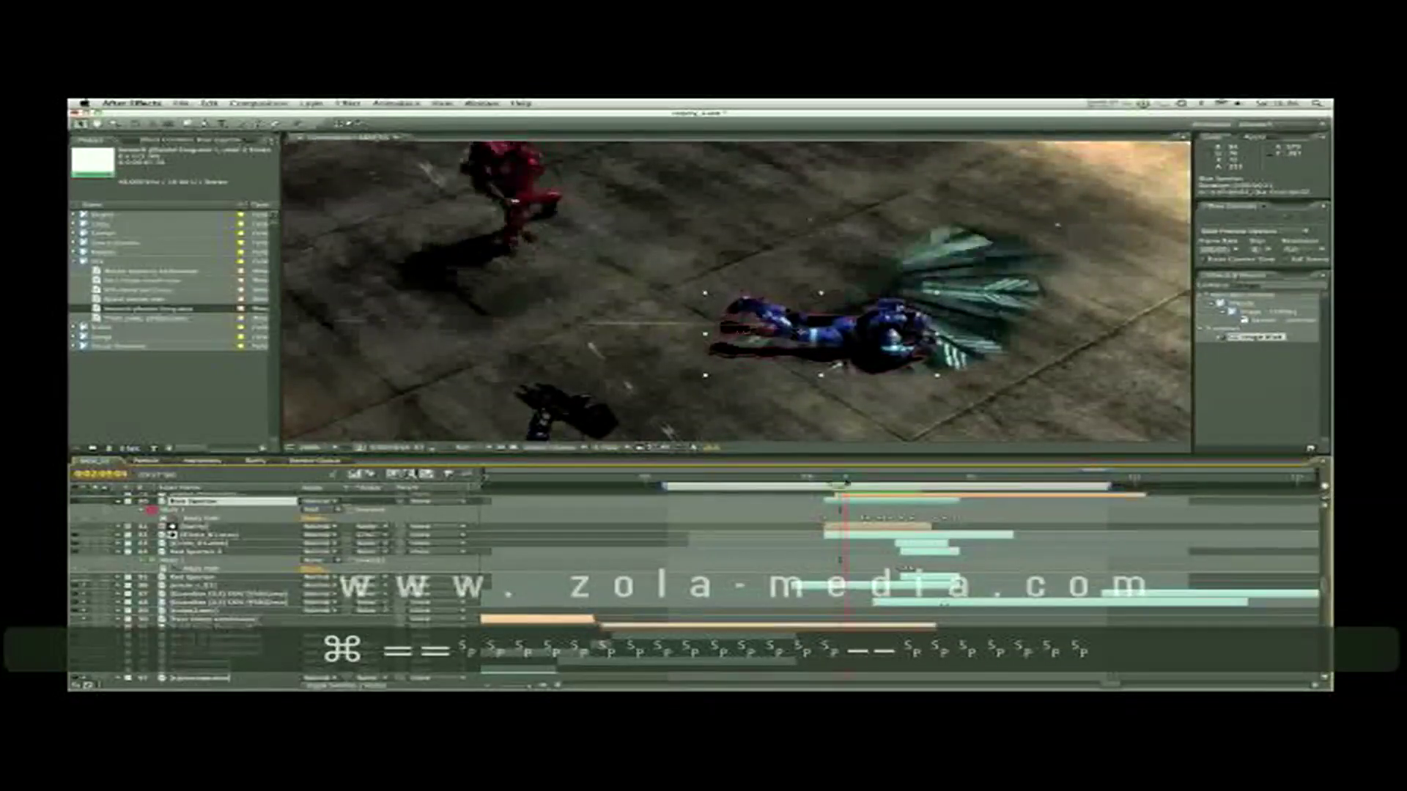
Cycle through the Pen tool variants used for editing masks, and return to the Selection tool
key(g)
key(g)
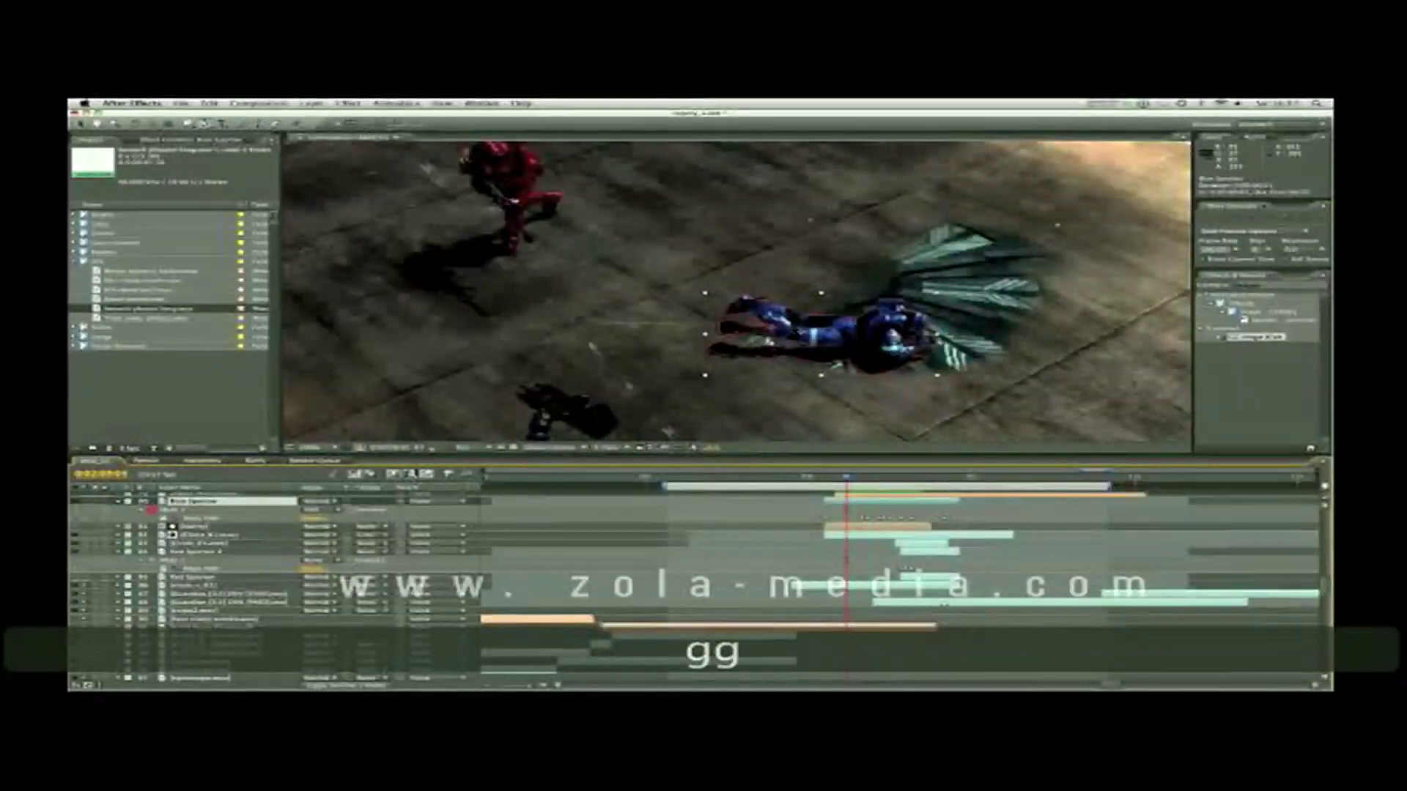
key(g)
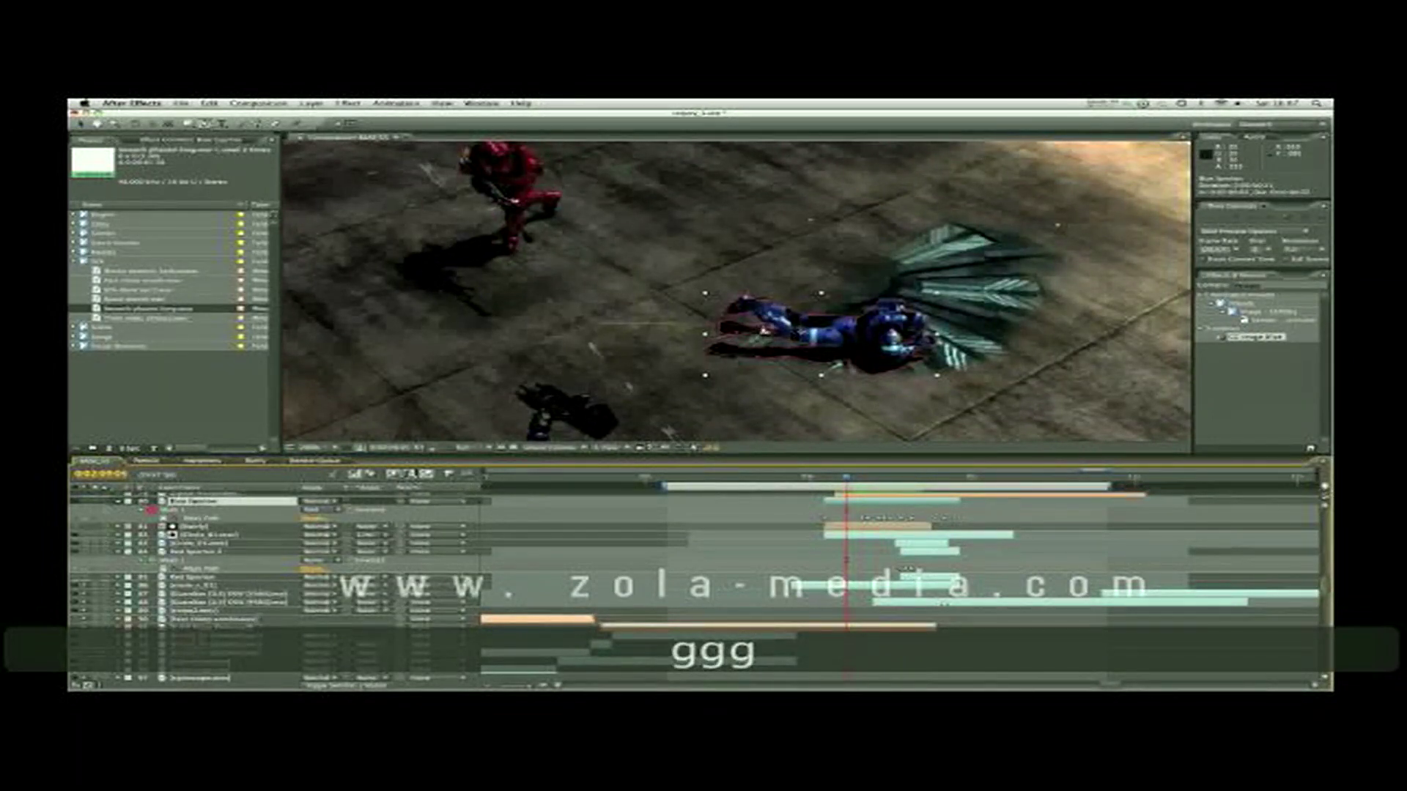
key(g)
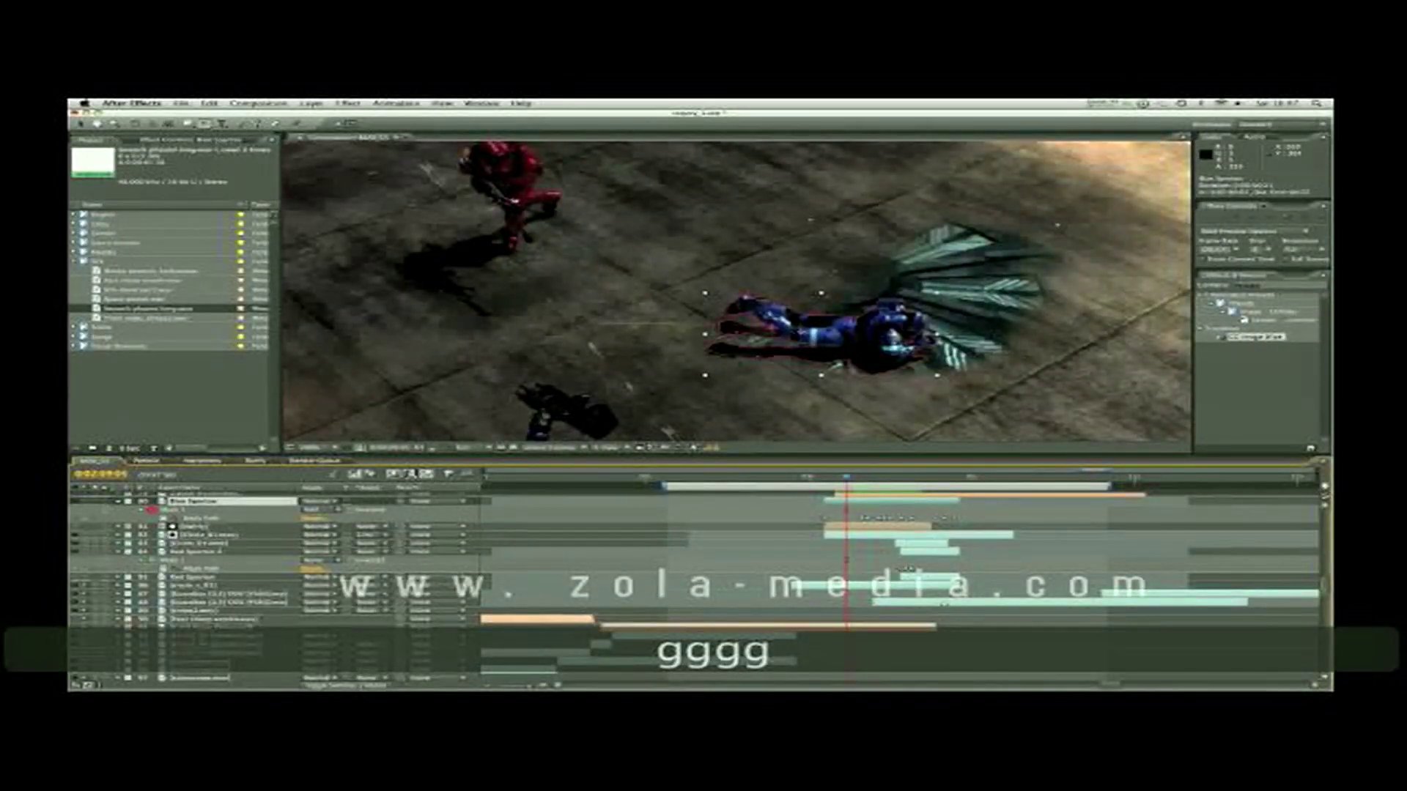
key(v)
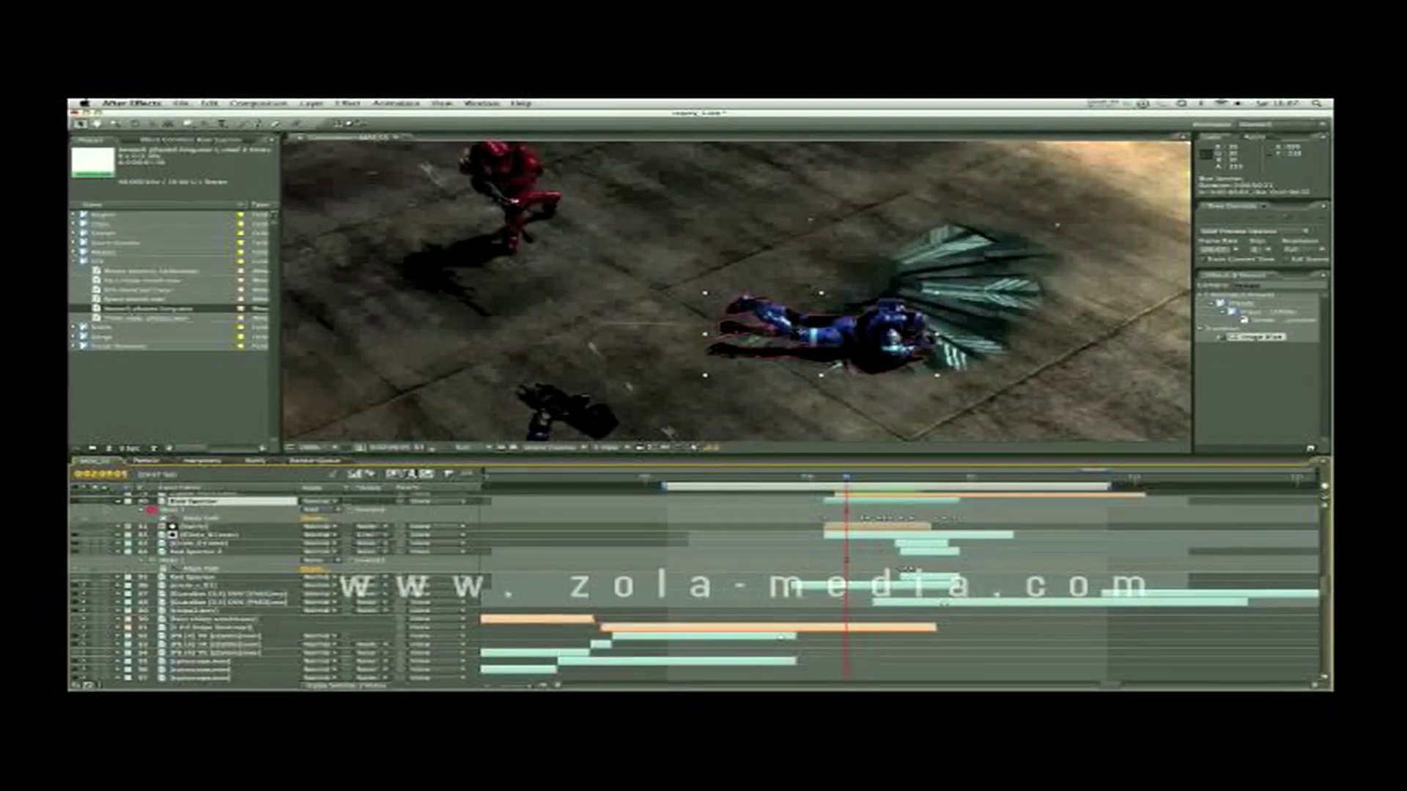
key(space)
drag(912, 355, 820, 312)
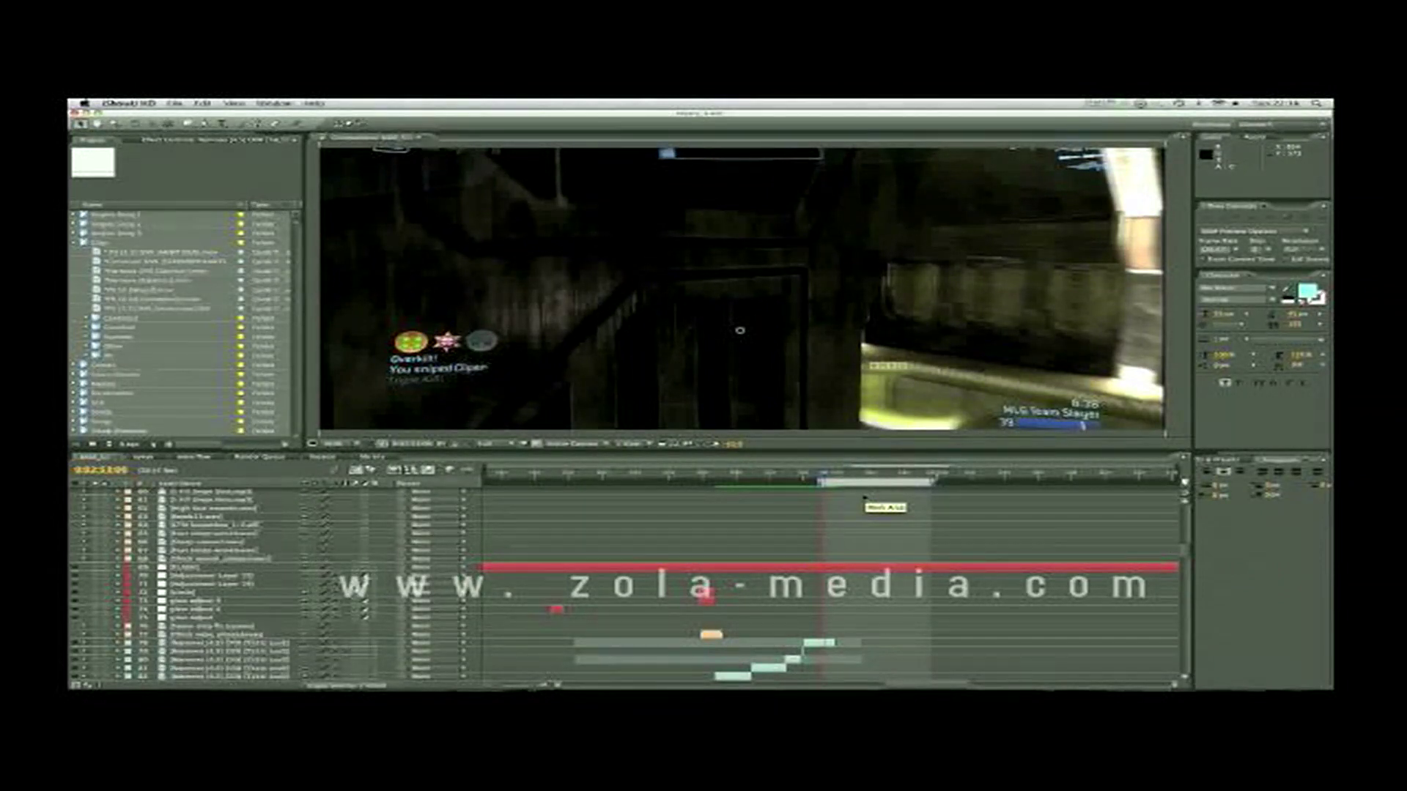
key(F12)
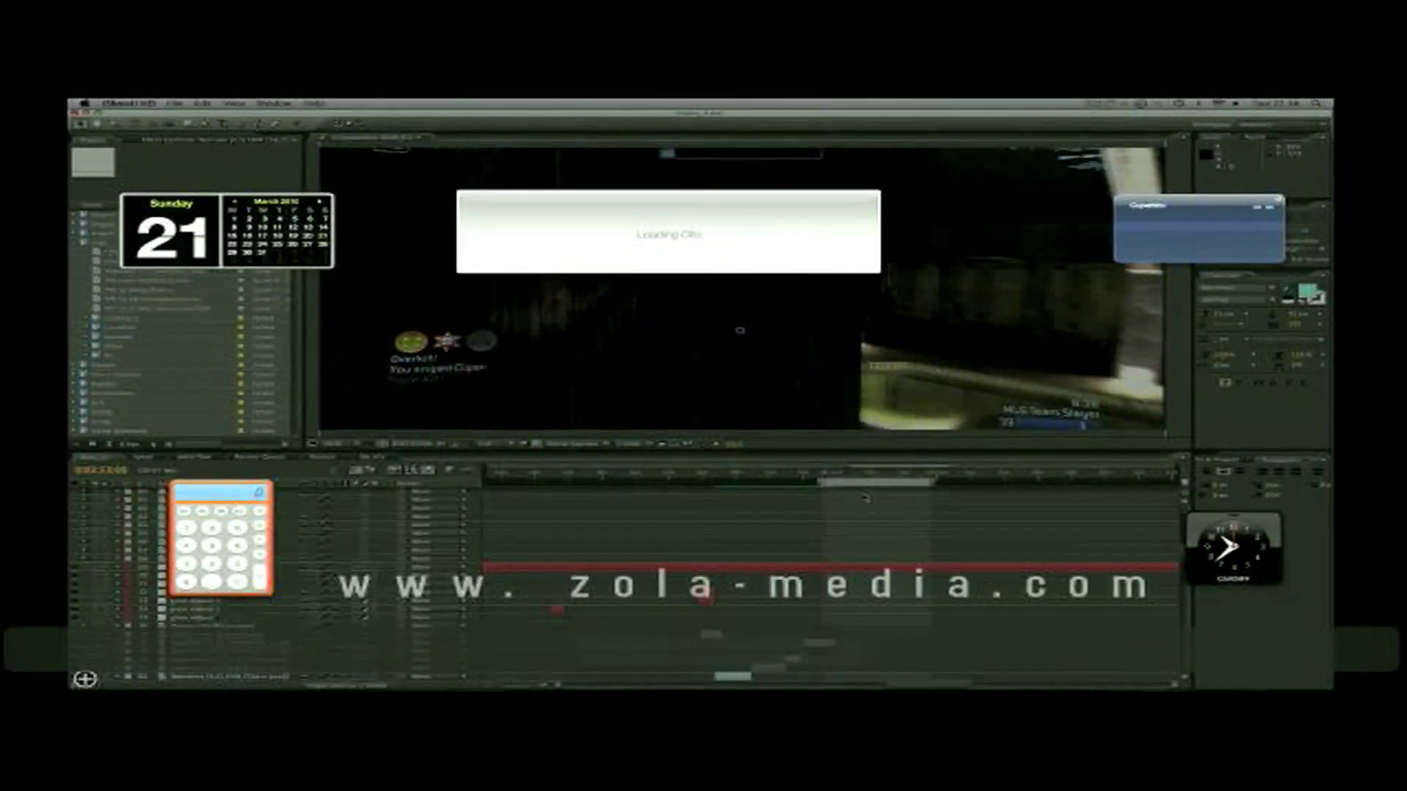
key(F12)
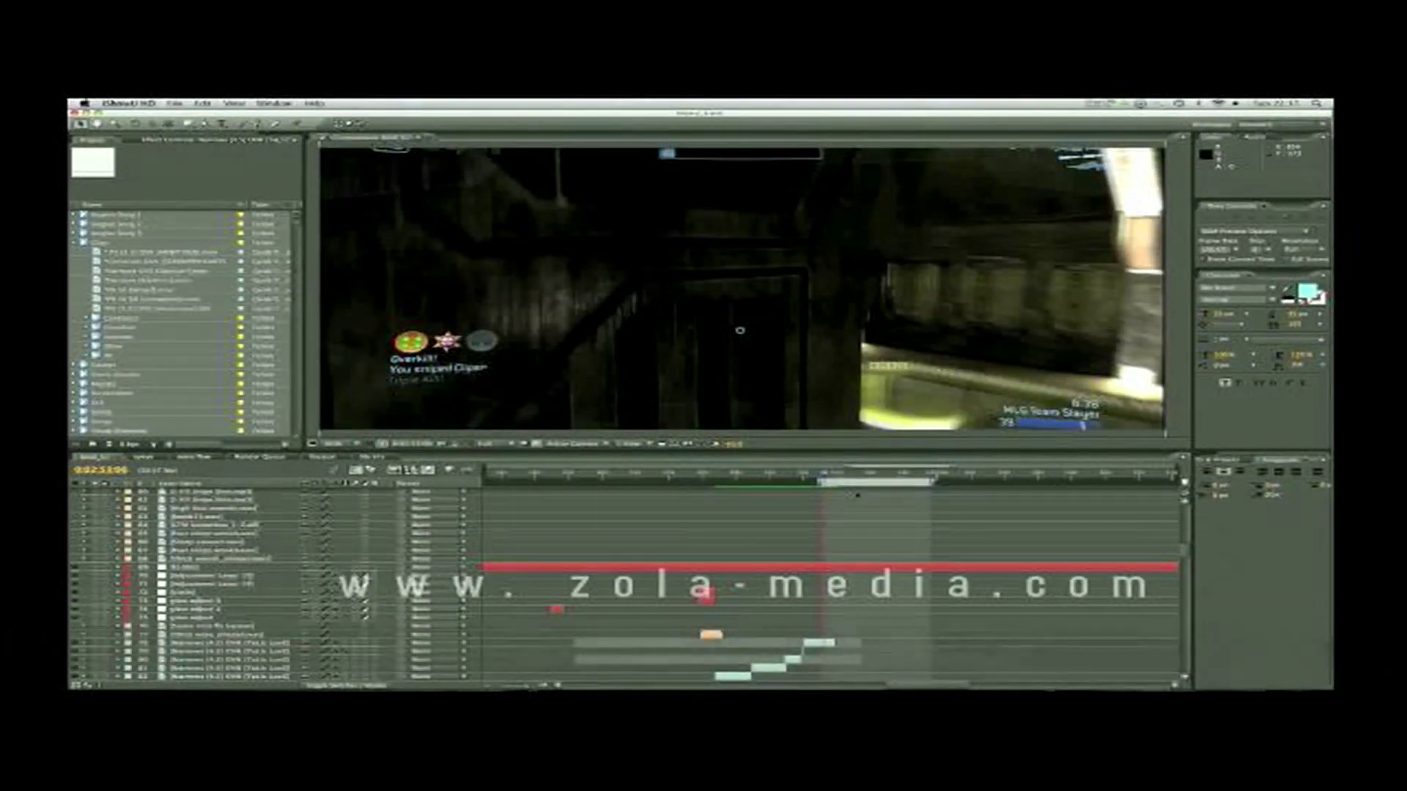
Go back to the shot with the expanding circle effect and shift the work area so it covers this shot
drag(823, 481, 780, 480)
drag(867, 481, 843, 482)
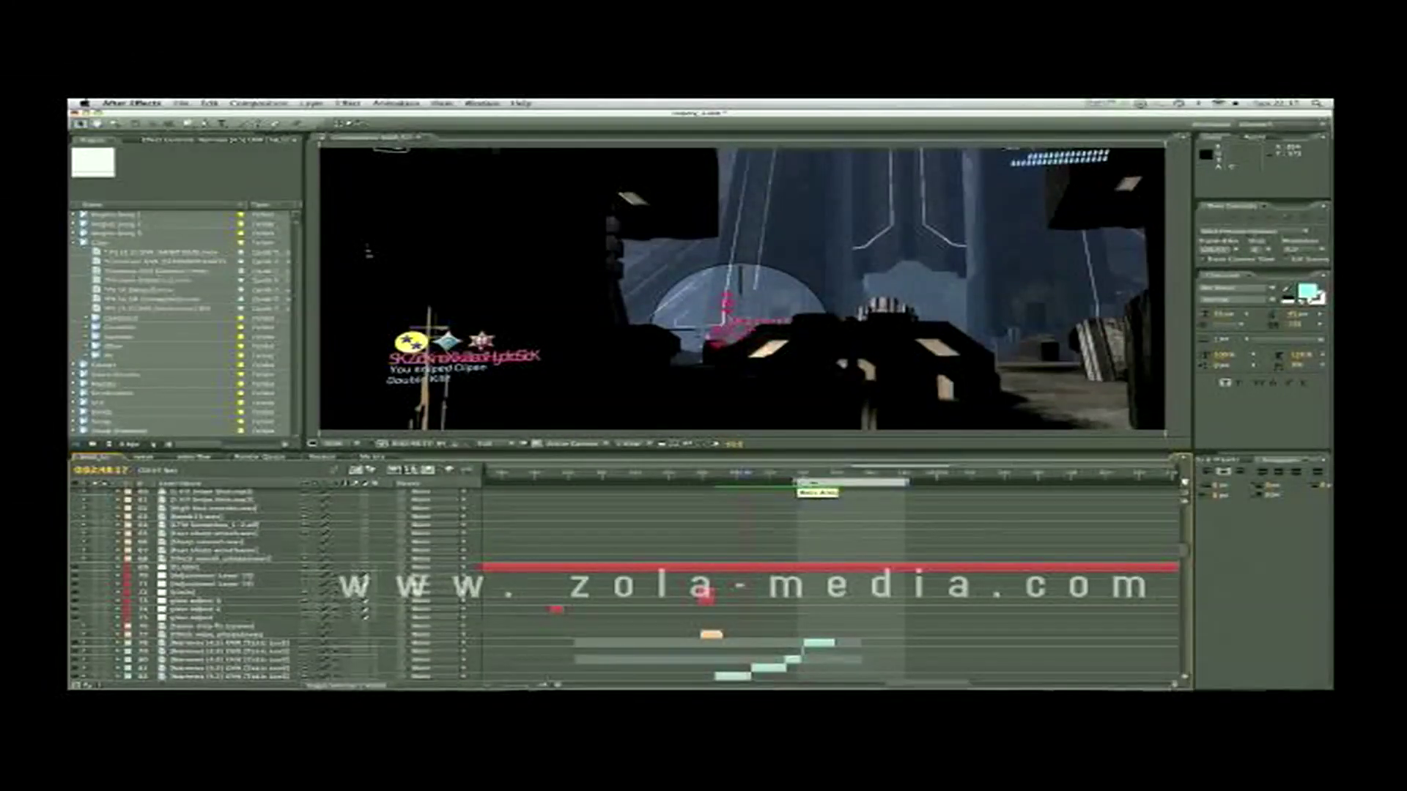
drag(883, 482, 814, 482)
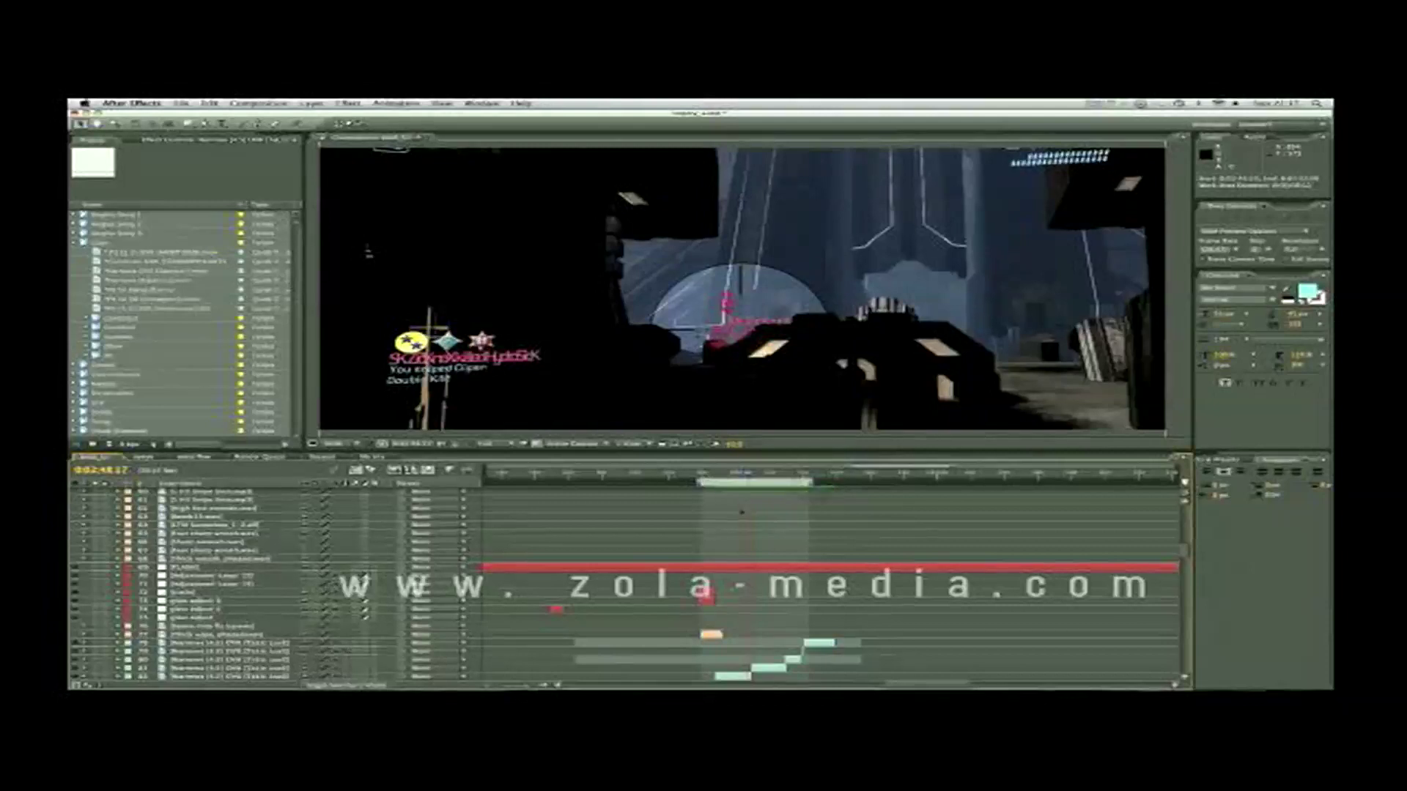
scroll(756, 491, down, 3)
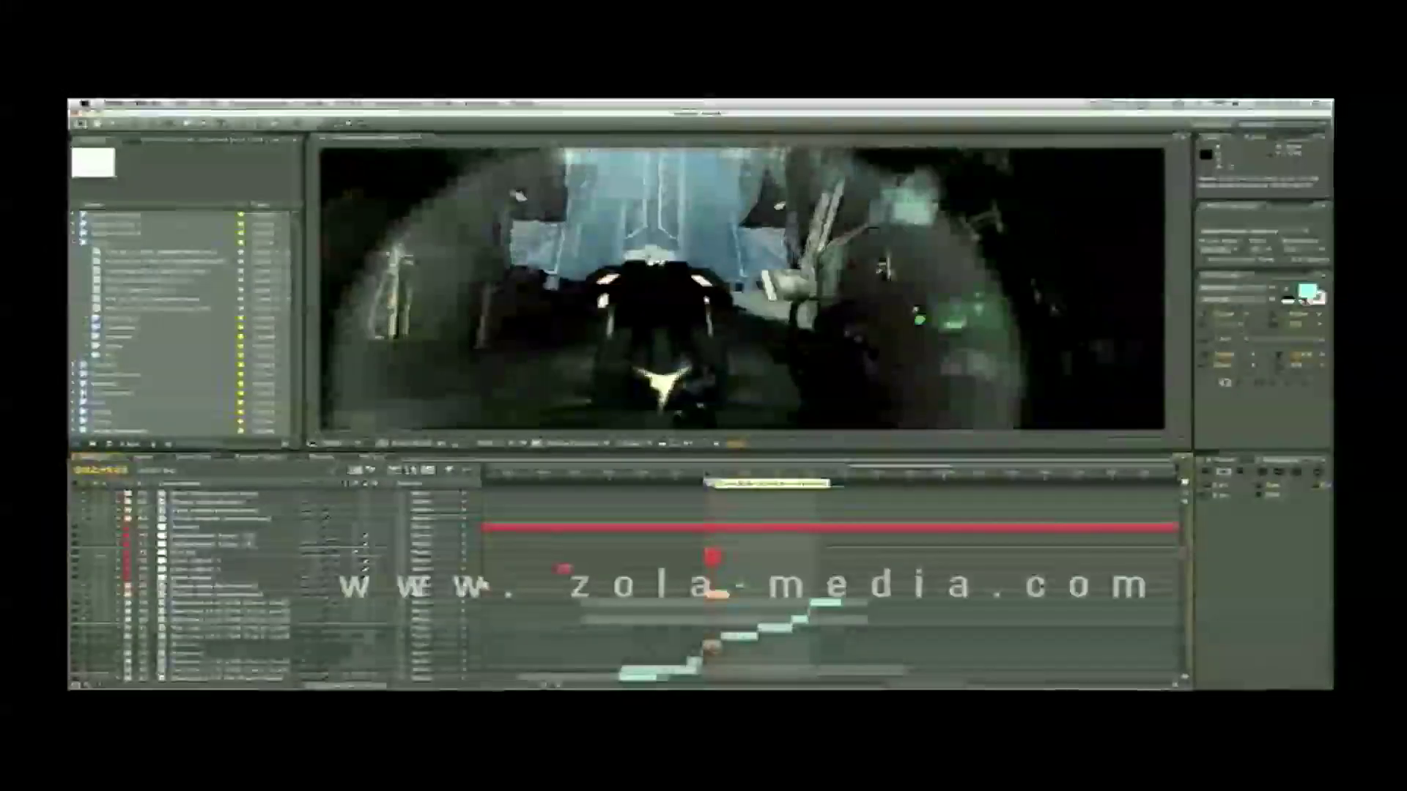
scroll(802, 537, down, 2)
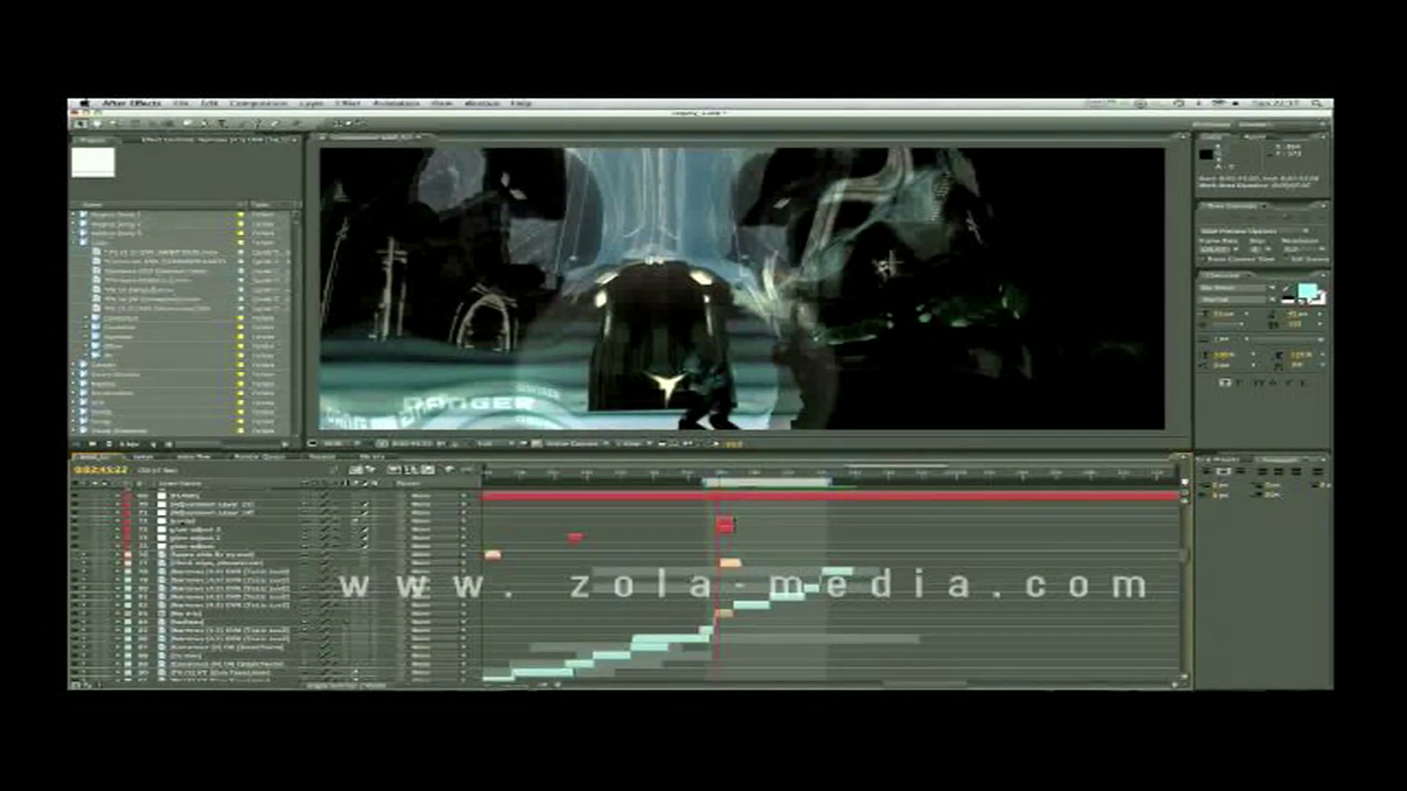
Show the effect settings of the circle layer, and open the precomp that starts at this shot
click(733, 522)
click(214, 137)
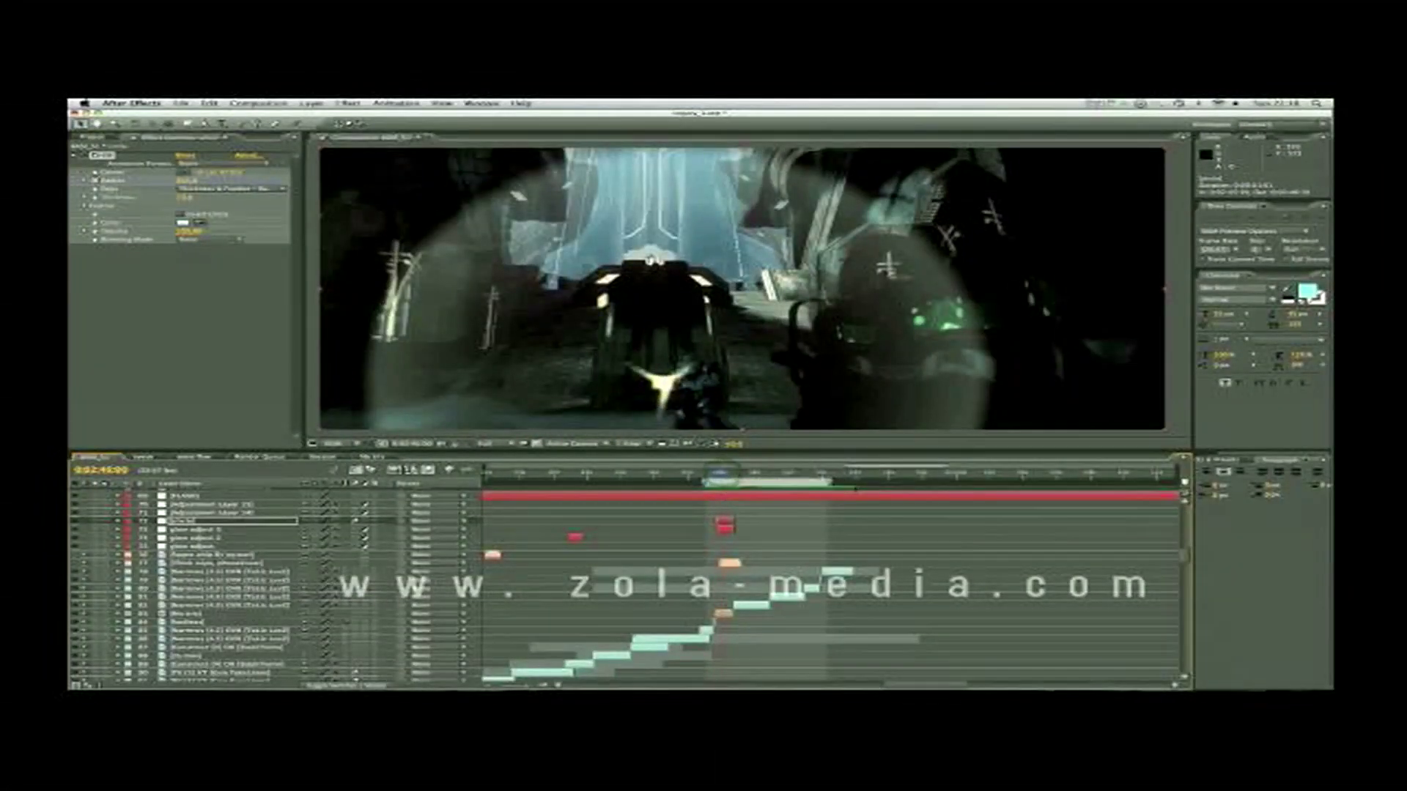
click(218, 614)
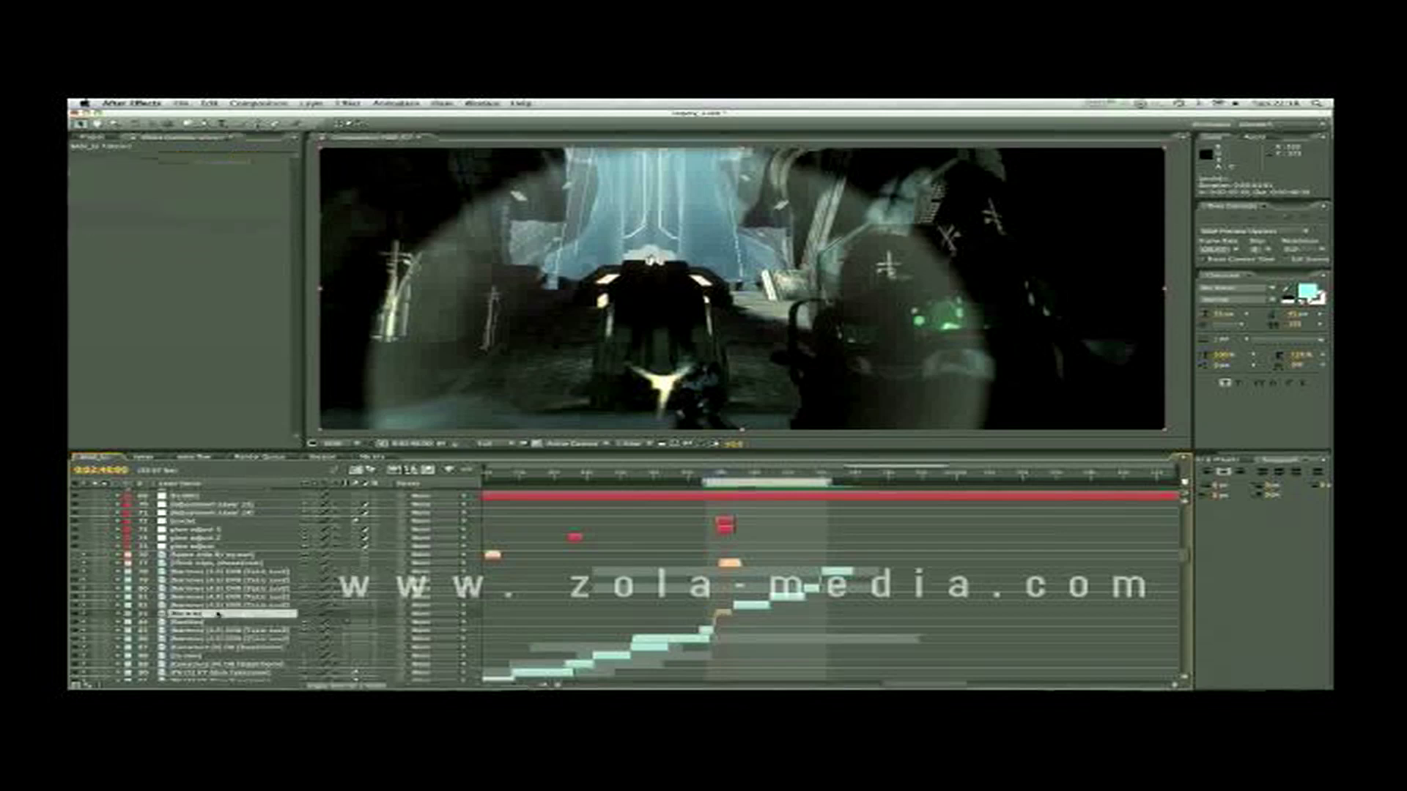
double_click(218, 614)
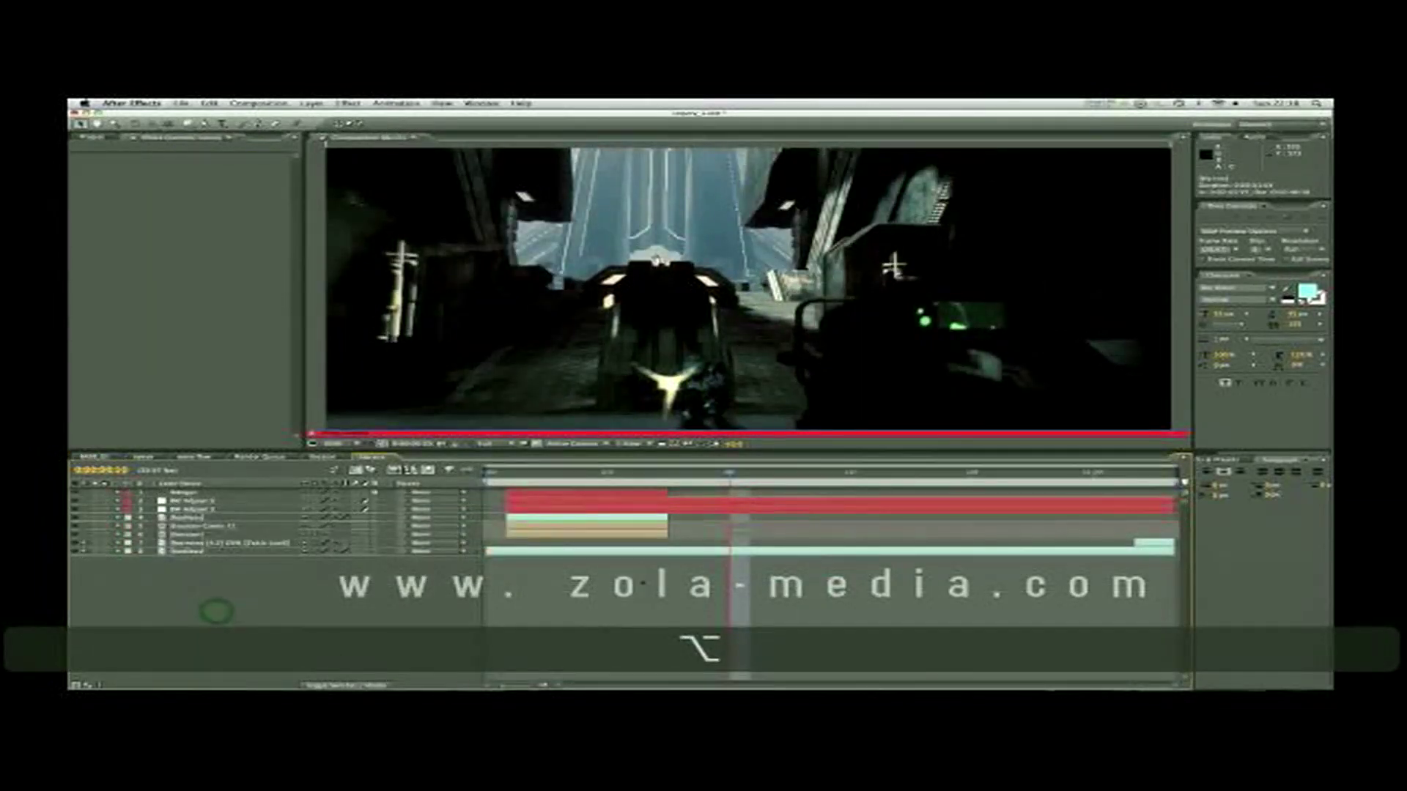